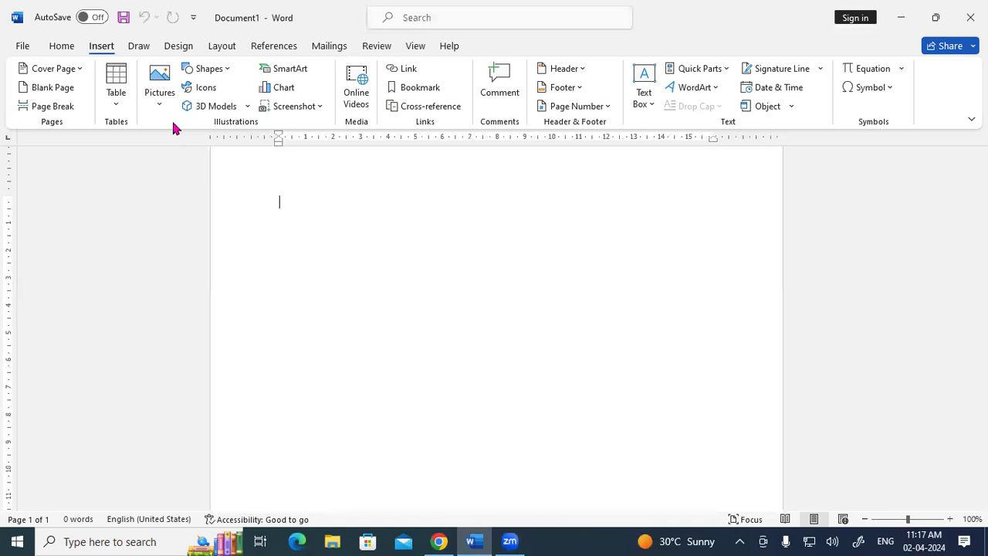
# Step: Draw a rectangle about 3.86 cm high and 7.36 cm wide and apply the solid gold theme style without an outline
pyautogui.click(209, 71)
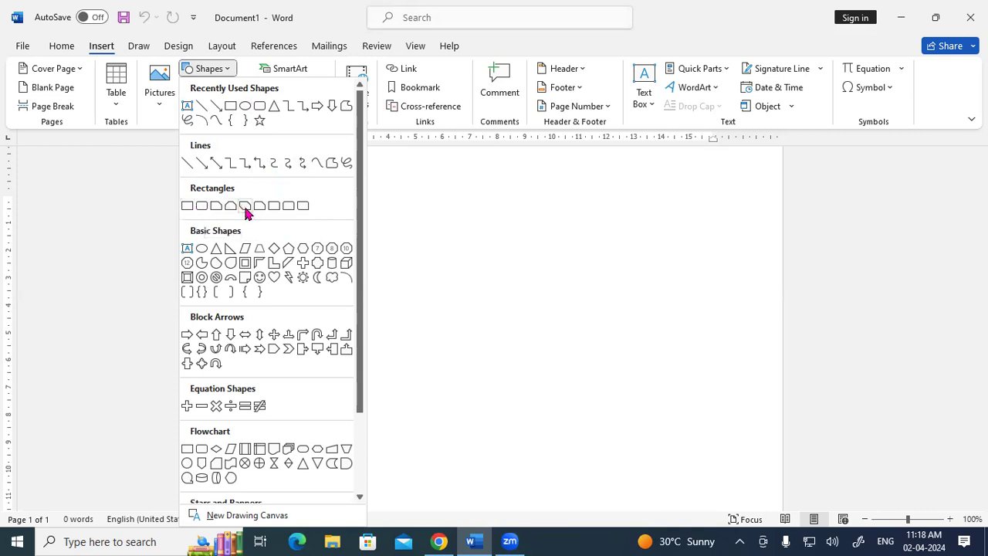
pyautogui.moveTo(360, 214); pyautogui.dragTo(353, 315)
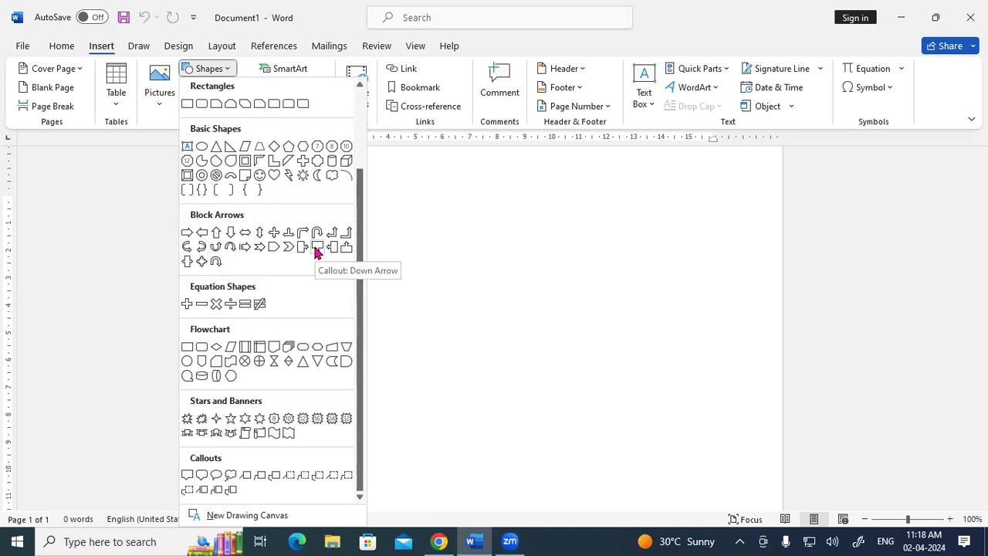
pyautogui.click(189, 106)
pyautogui.moveTo(342, 222); pyautogui.dragTo(543, 328)
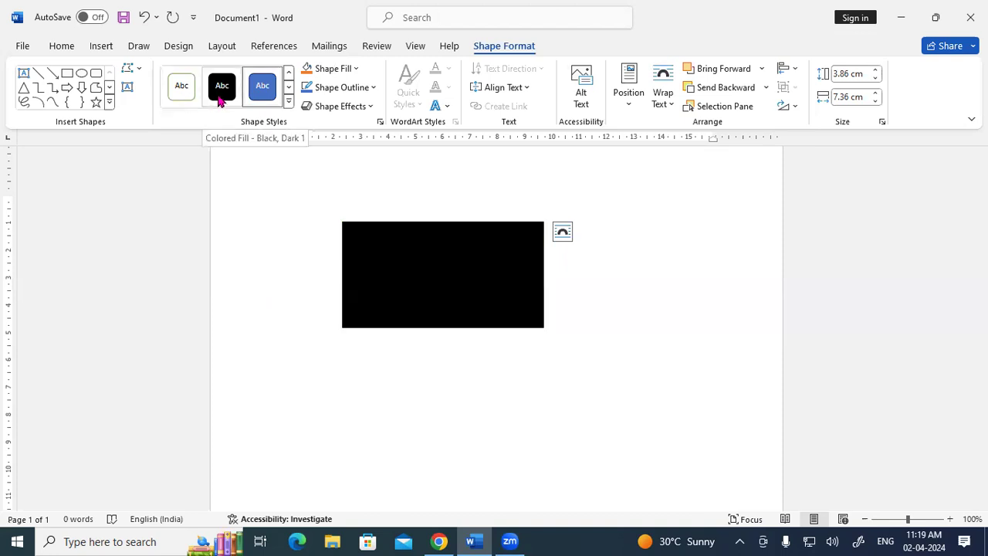
pyautogui.click(289, 102)
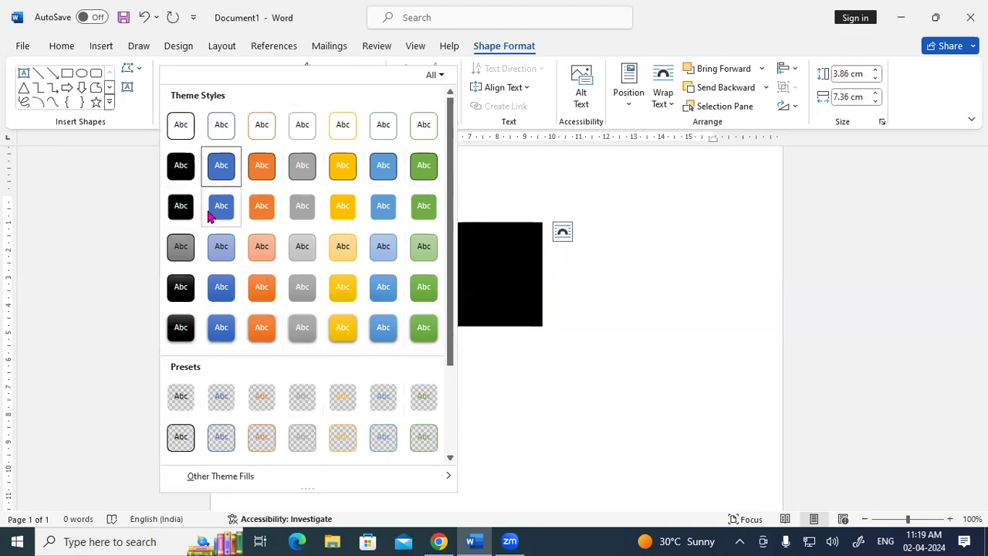
pyautogui.click(340, 210)
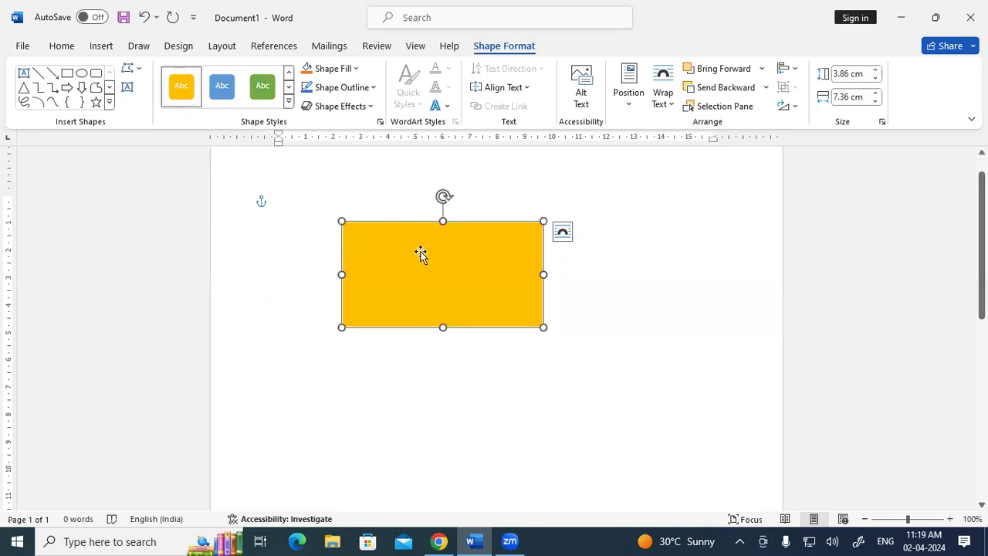
# Step: Tilt the gold rectangle clockwise, shrink it to about 3.39 cm by 6.68 cm, and straighten it again
pyautogui.moveTo(443, 197); pyautogui.dragTo(450, 258)
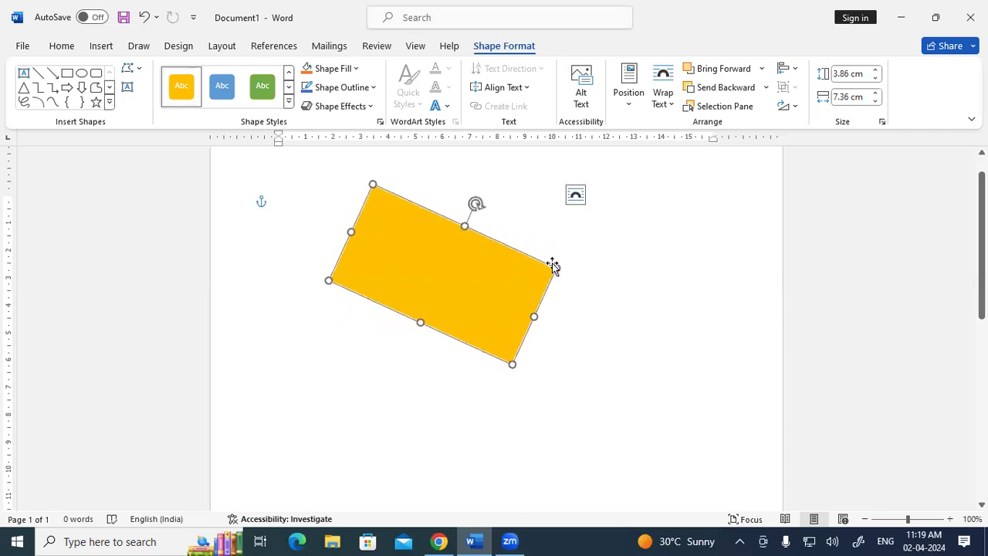
pyautogui.moveTo(556, 268); pyautogui.dragTo(534, 272)
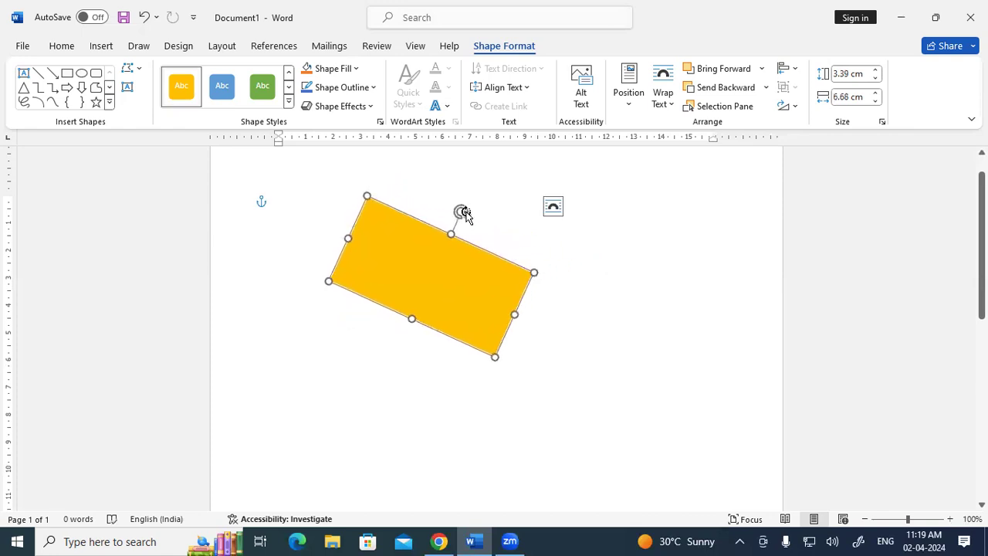
pyautogui.moveTo(461, 211); pyautogui.dragTo(431, 229)
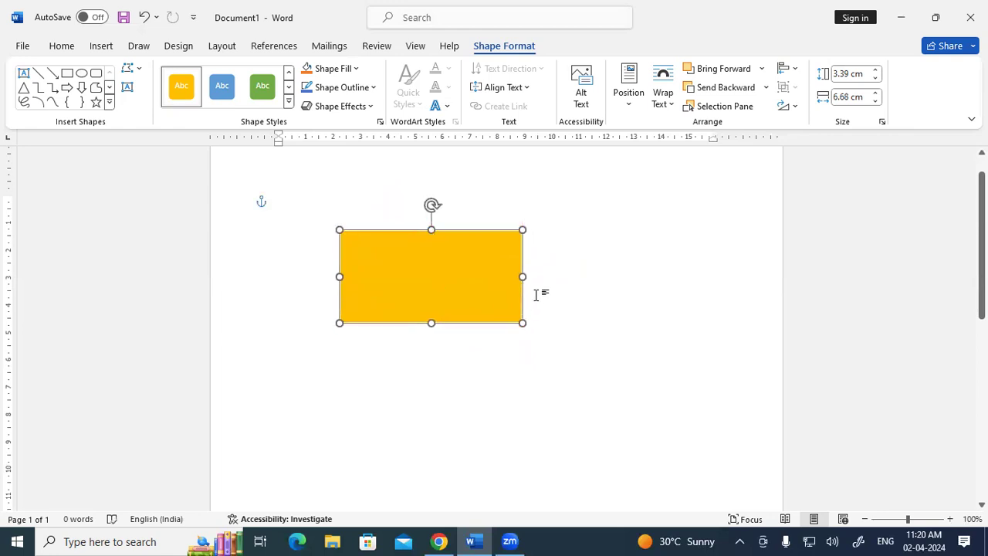
# Step: Stretch the gold rectangle to about 11.85 cm wide and 5.82 cm high
pyautogui.moveTo(521, 277); pyautogui.dragTo(664, 284)
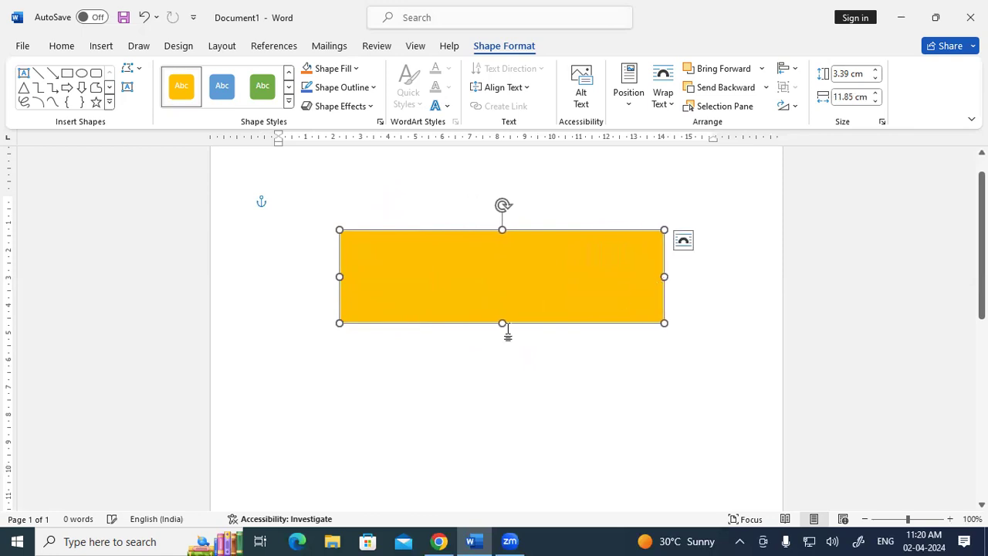
pyautogui.moveTo(502, 322); pyautogui.dragTo(504, 364)
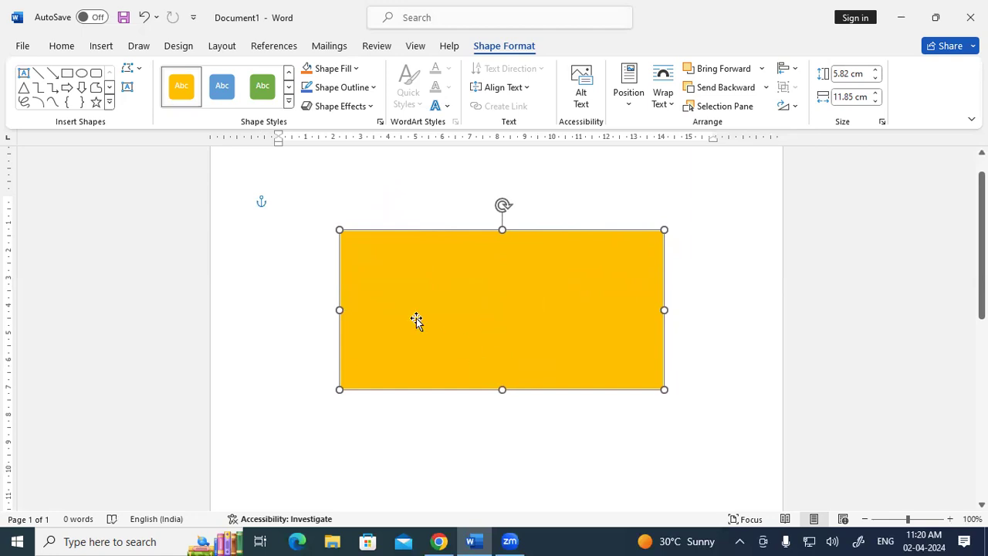
pyautogui.click(387, 465)
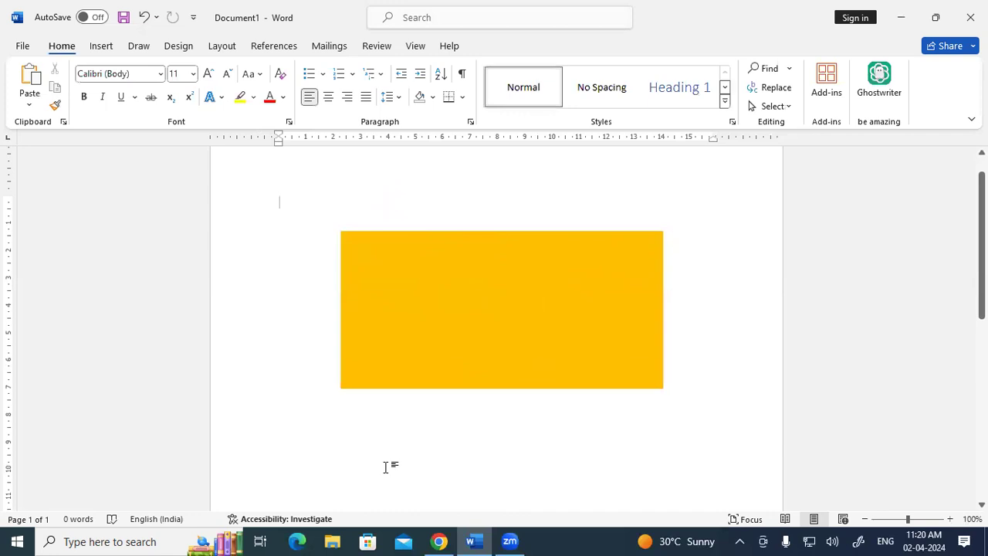
# Step: Give the gold rectangle a black outline with a weight of 3 pt
pyautogui.click(421, 309)
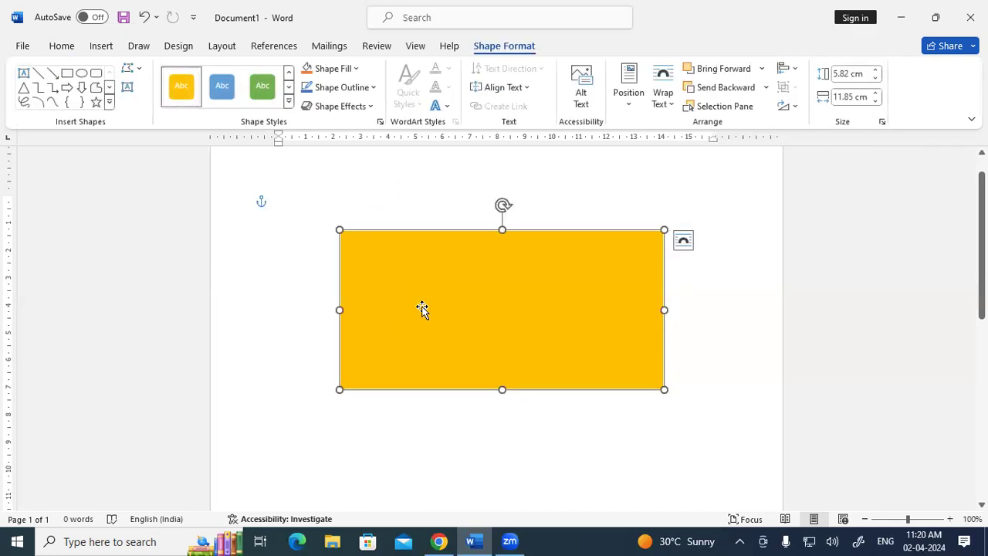
pyautogui.click(372, 89)
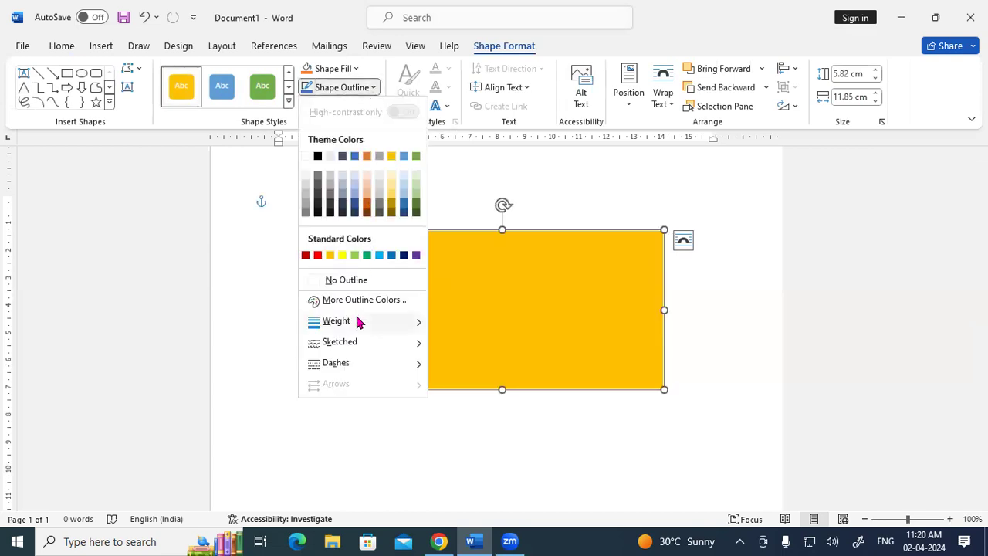
pyautogui.moveTo(357, 322)
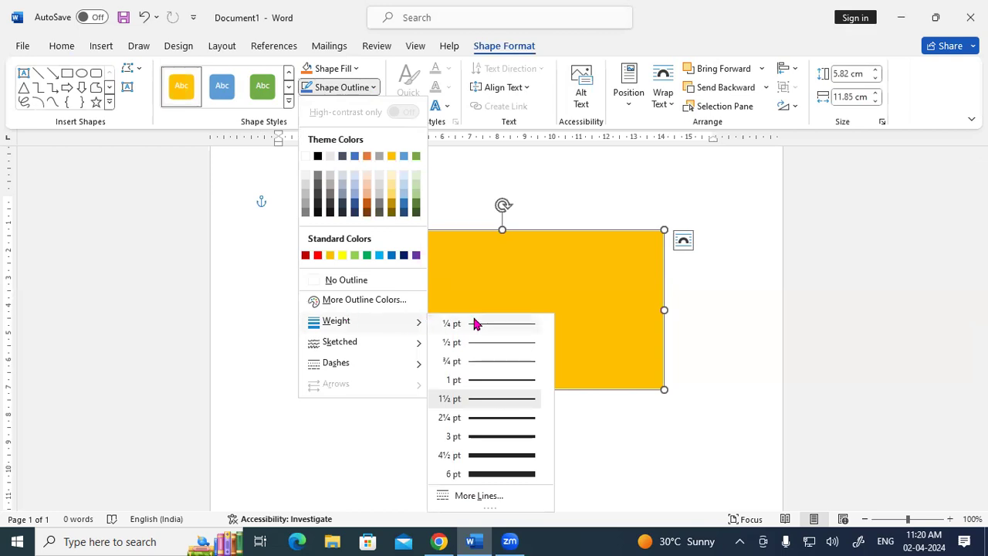
pyautogui.click(475, 438)
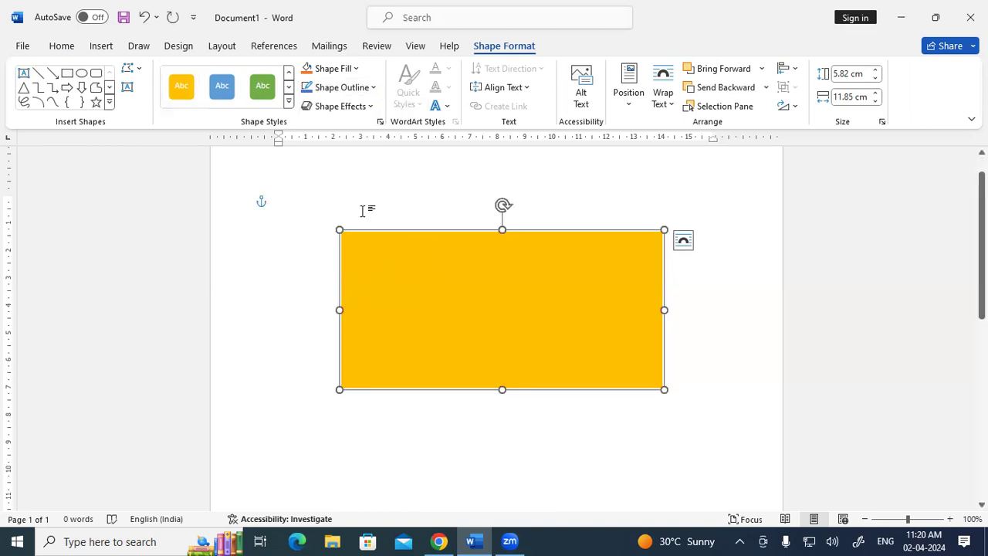
pyautogui.click(357, 91)
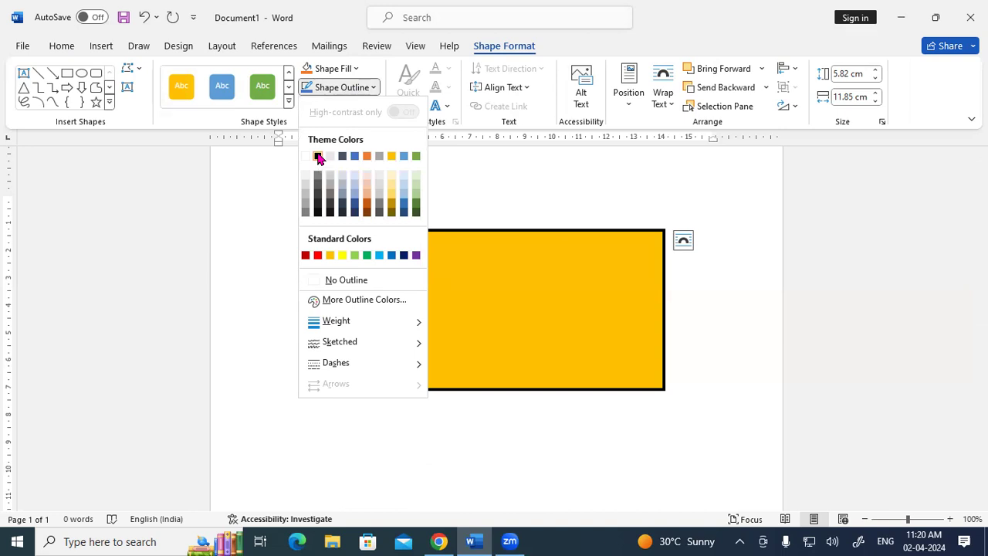
pyautogui.click(318, 158)
pyautogui.click(388, 477)
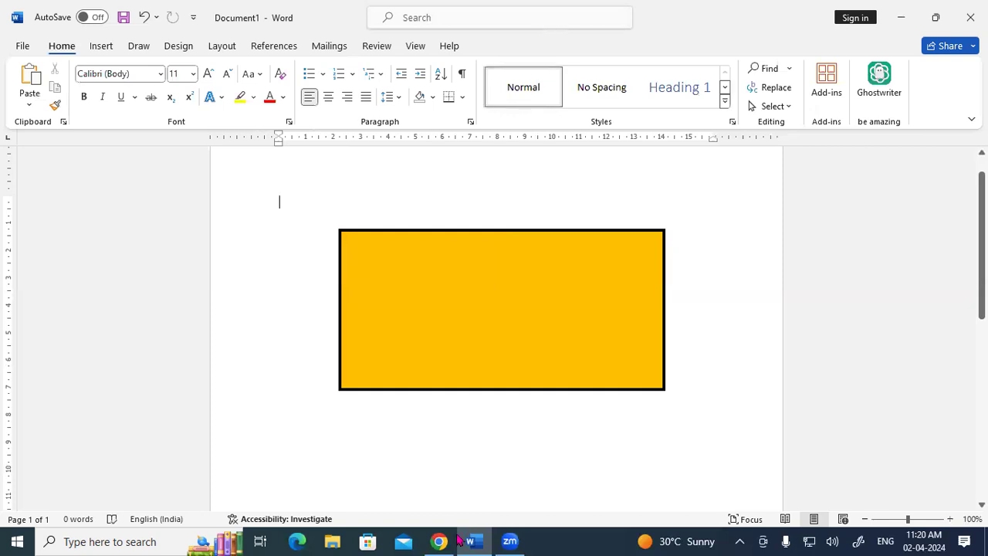
# Step: Draw an oval about 6.91 cm high and 8.2 cm wide and move it over the rectangle's lower middle
pyautogui.moveTo(459, 542)
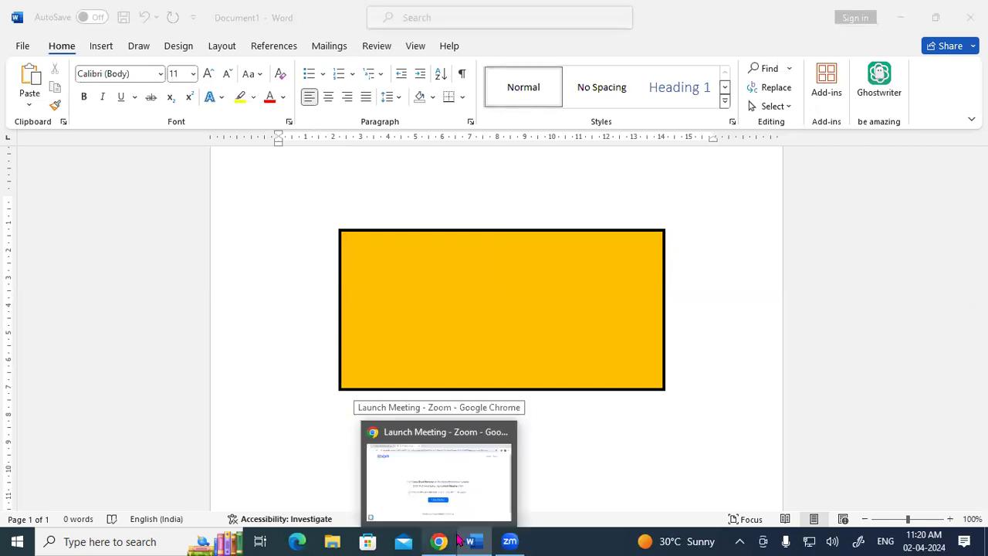
pyautogui.click(421, 295)
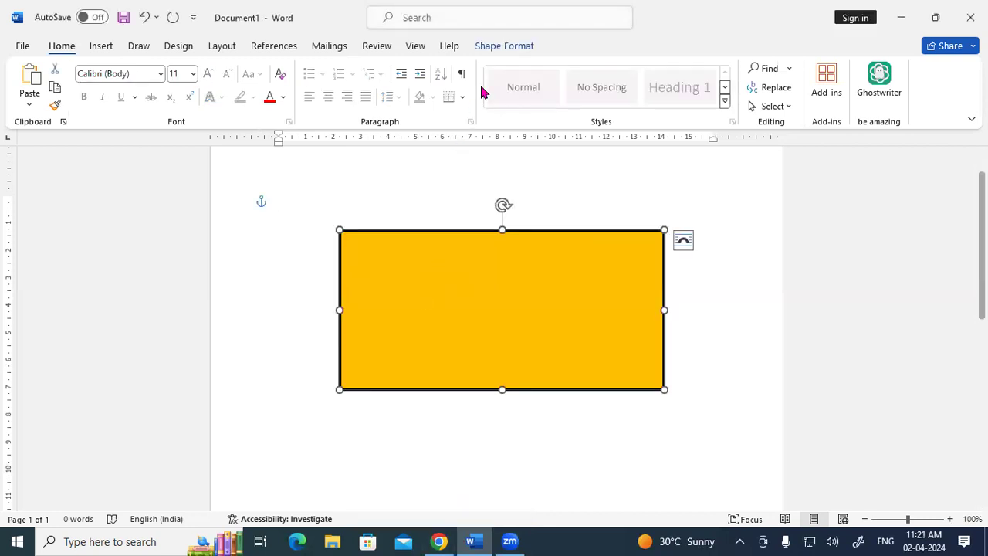
pyautogui.click(492, 49)
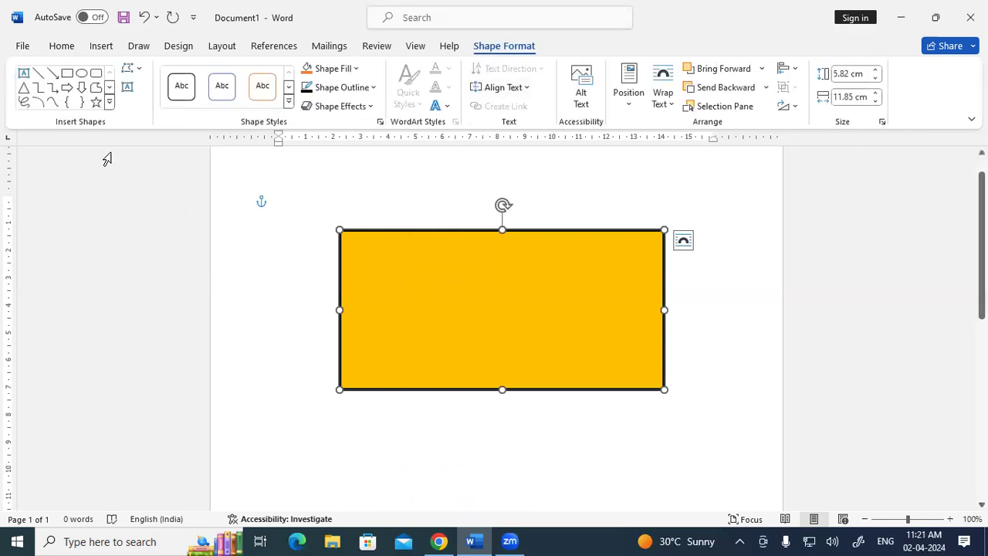
pyautogui.click(81, 72)
pyautogui.moveTo(283, 225); pyautogui.dragTo(508, 416)
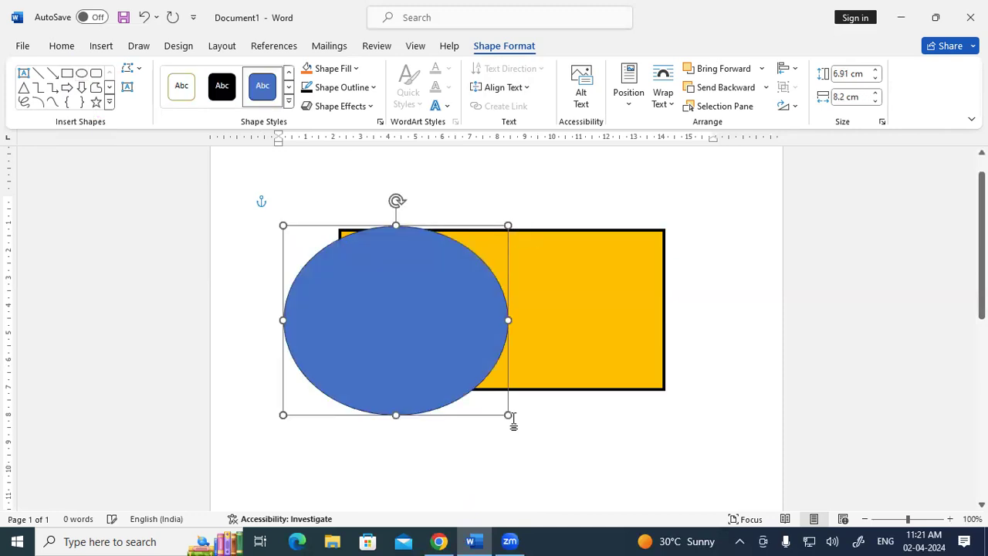
pyautogui.moveTo(374, 316); pyautogui.dragTo(474, 370)
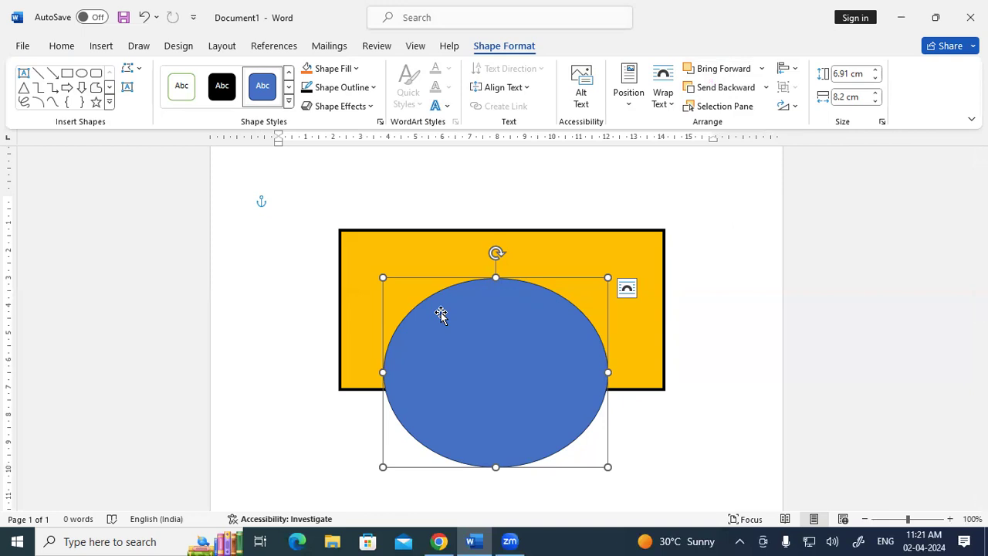
# Step: Send the oval backward and bring it forward again, and likewise bring the rectangle forward and send it back behind the oval
pyautogui.click(716, 89)
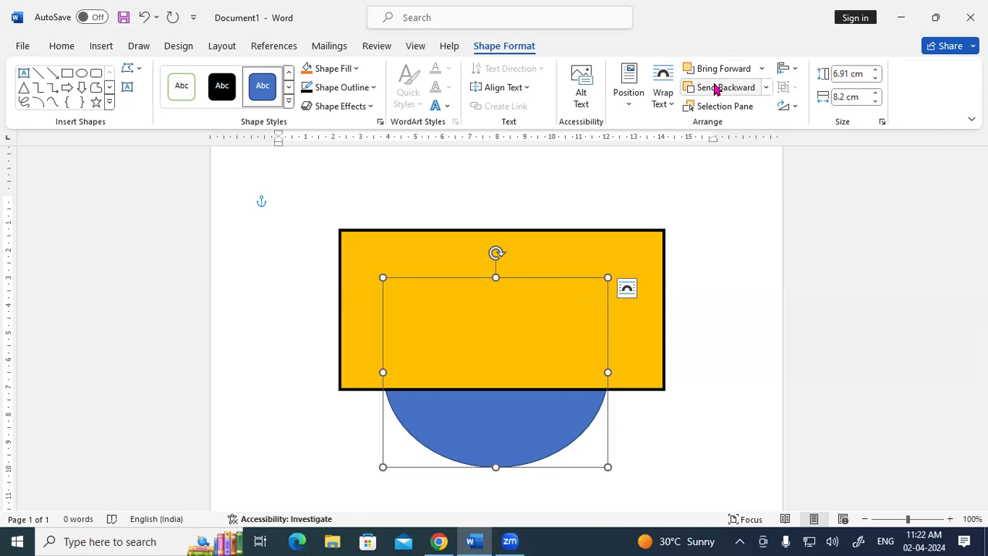
pyautogui.click(710, 73)
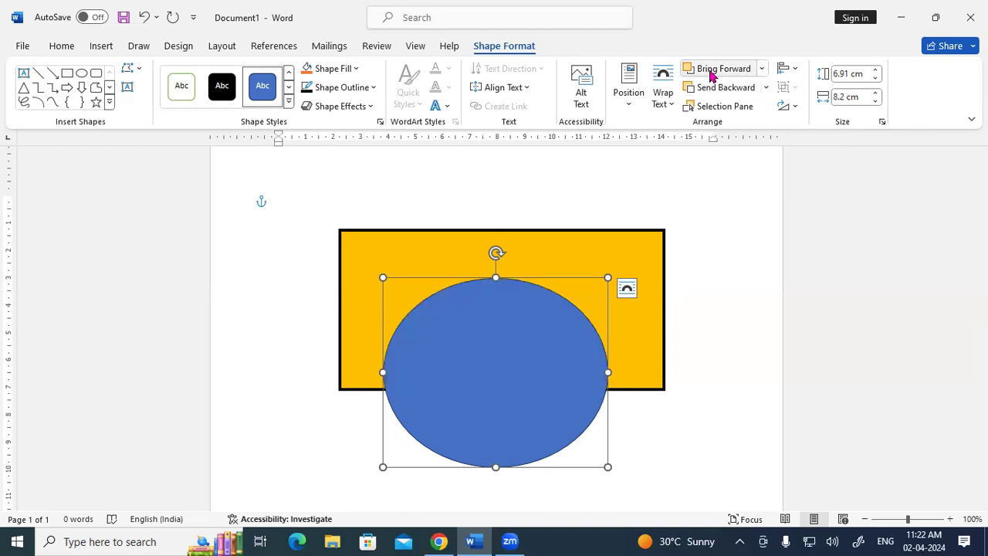
pyautogui.click(614, 241)
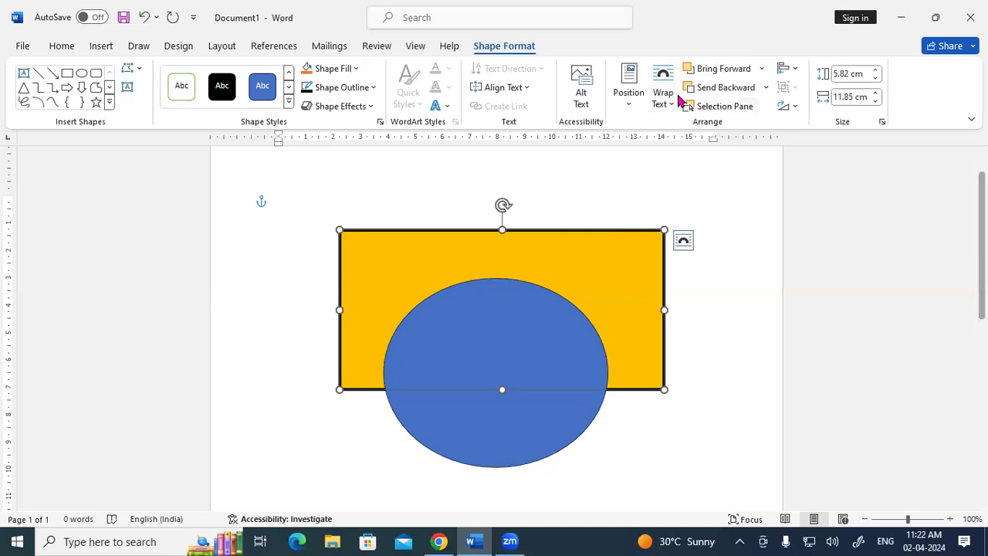
pyautogui.click(715, 73)
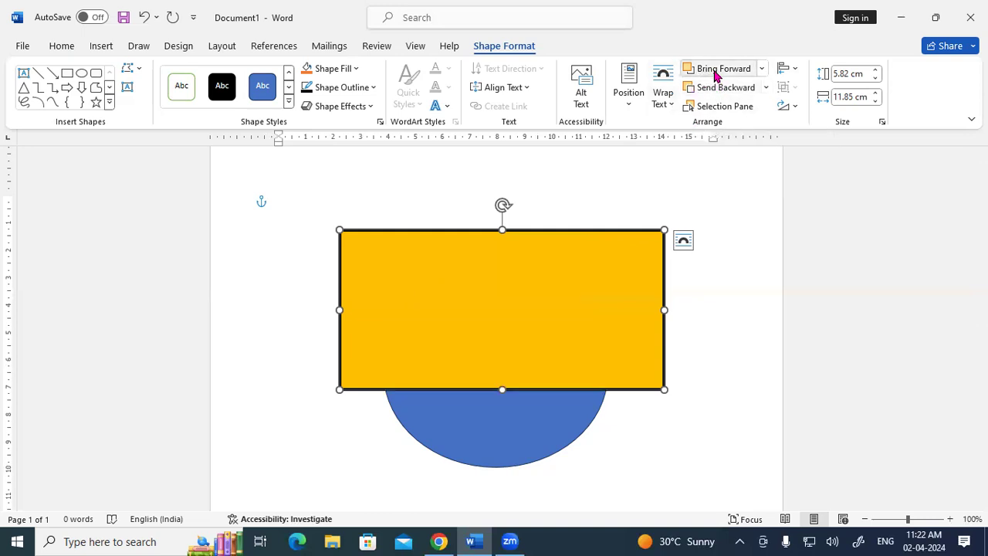
pyautogui.click(714, 90)
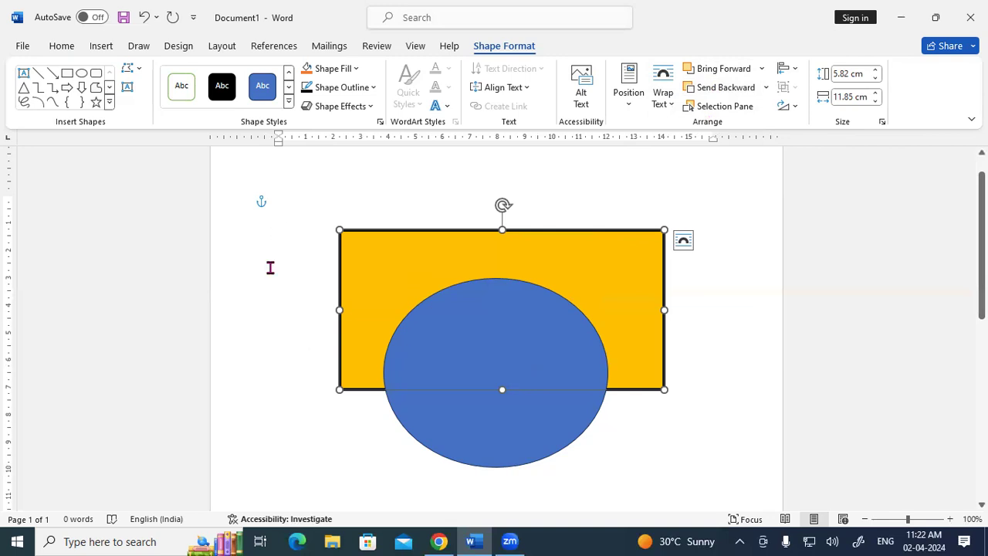
pyautogui.click(275, 319)
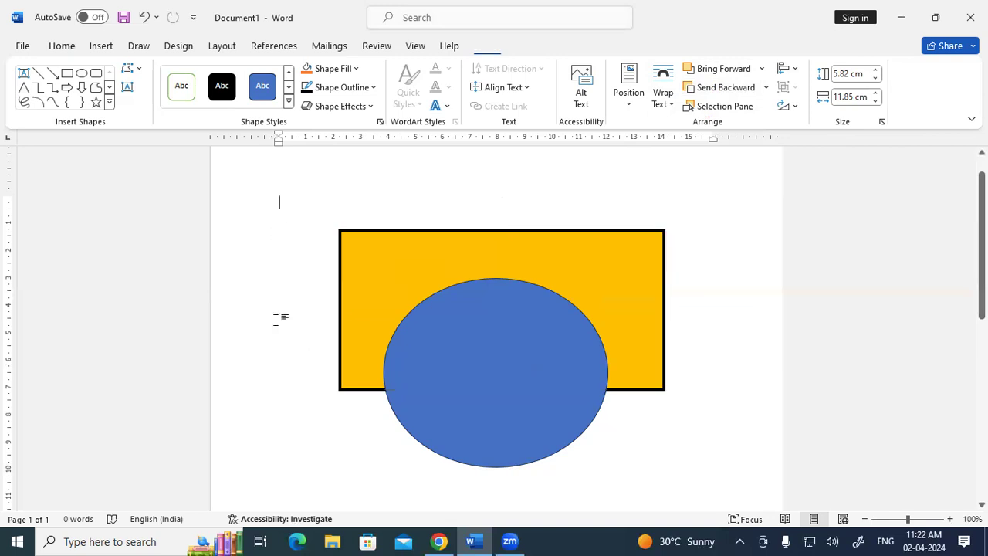
# Step: Select both the blue oval and the gold rectangle and group them into one object
pyautogui.click(500, 371)
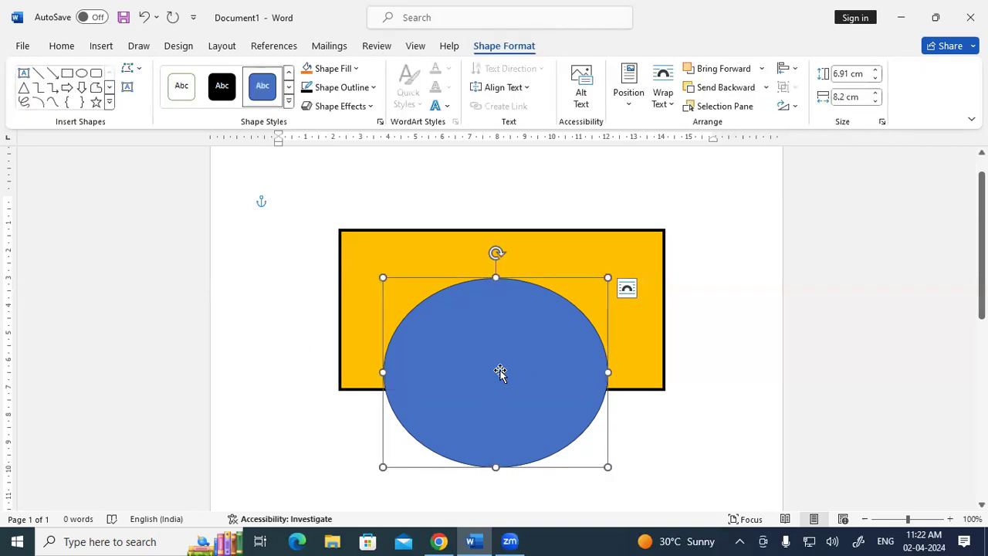
pyautogui.keyDown('shift'); pyautogui.click(398, 257); pyautogui.keyUp('shift')
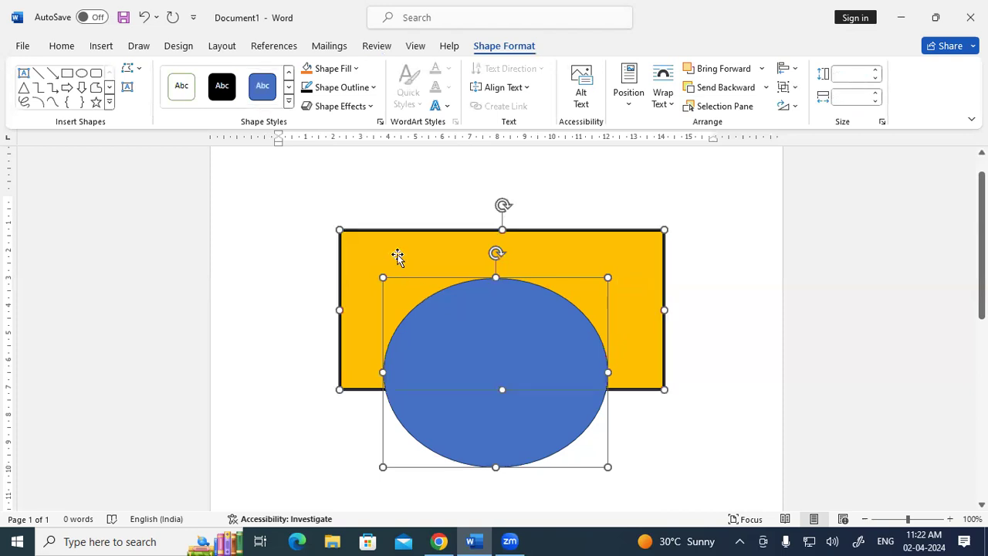
pyautogui.rightClick(397, 258)
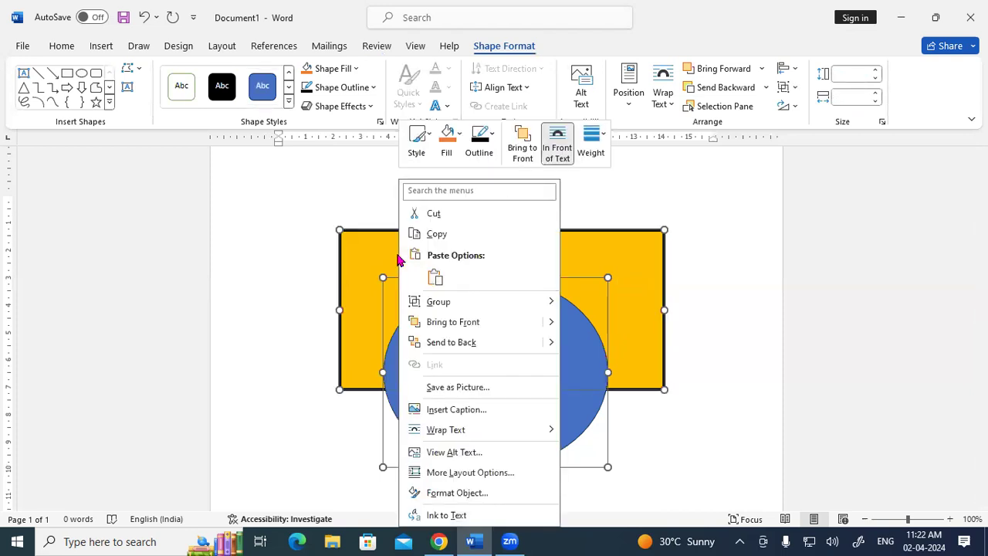
pyautogui.moveTo(423, 303)
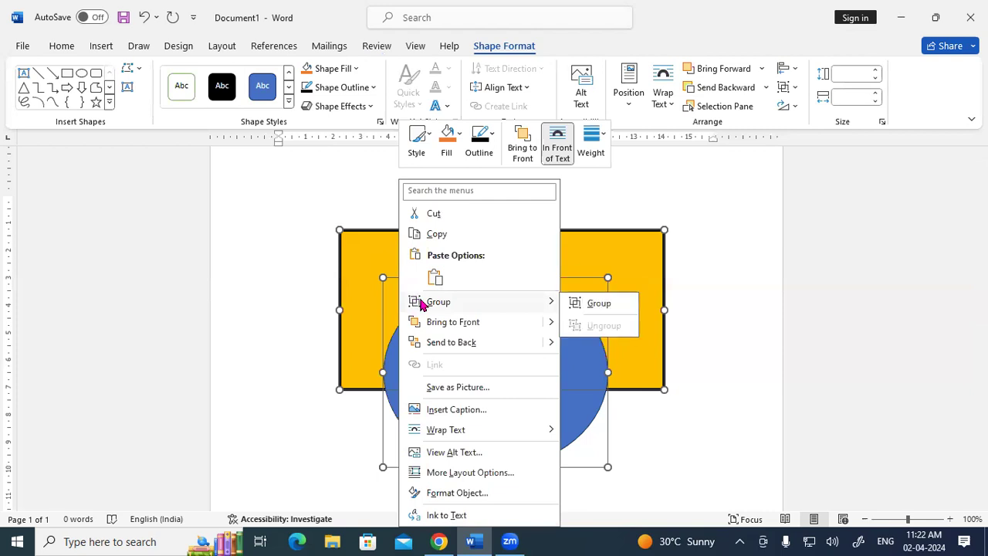
pyautogui.click(586, 307)
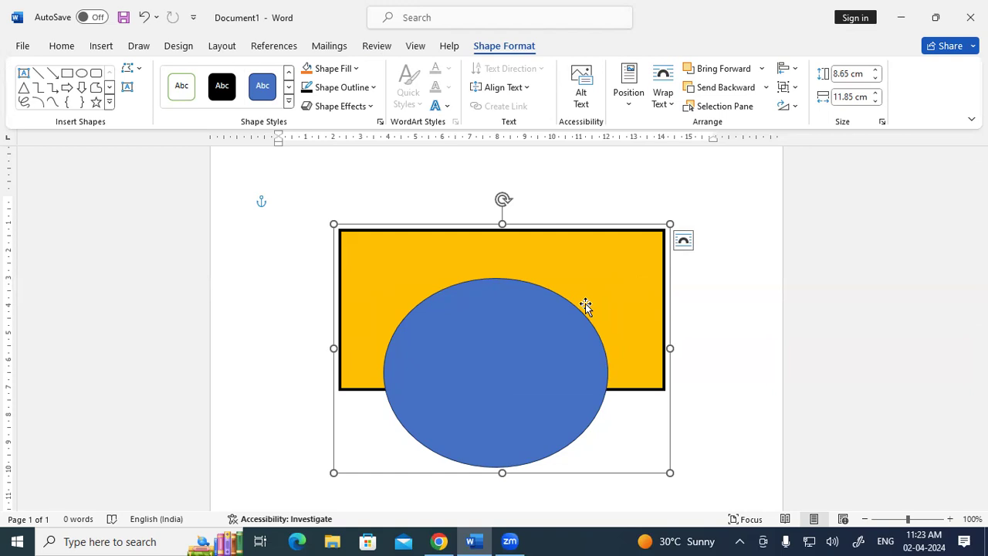
# Step: Move the grouped rectangle and oval slightly right and farther down the page
pyautogui.moveTo(497, 263)
pyautogui.mouseDown()
pyautogui.moveTo(500, 348)
pyautogui.moveTo(504, 275)
pyautogui.mouseUp()
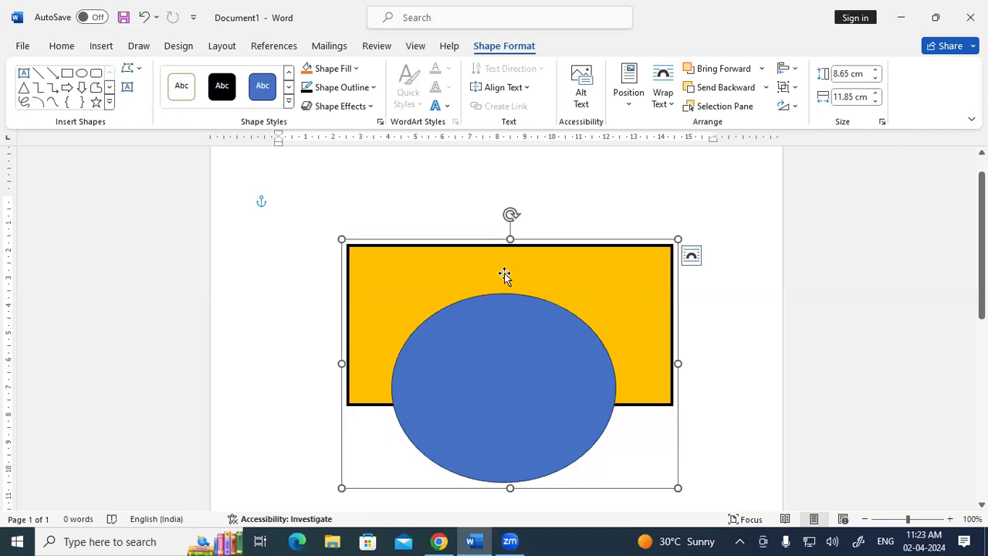
pyautogui.moveTo(524, 327); pyautogui.dragTo(525, 361)
pyautogui.scroll(-3, 732, 356)
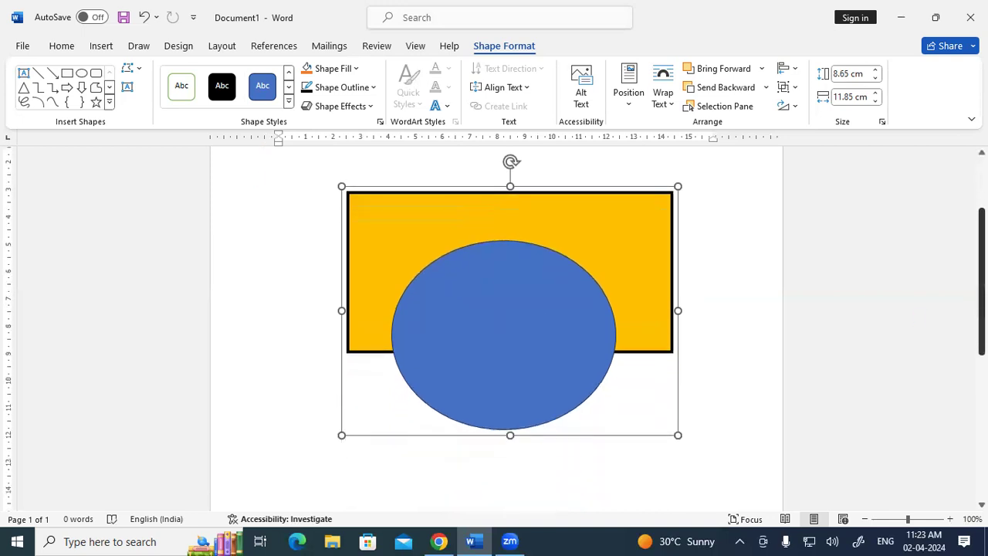
# Step: Insert a second rectangle, enlarge it to about 3.68 cm high and 5.03 cm wide, and place it across the gold rectangle's left edge
pyautogui.click(67, 74)
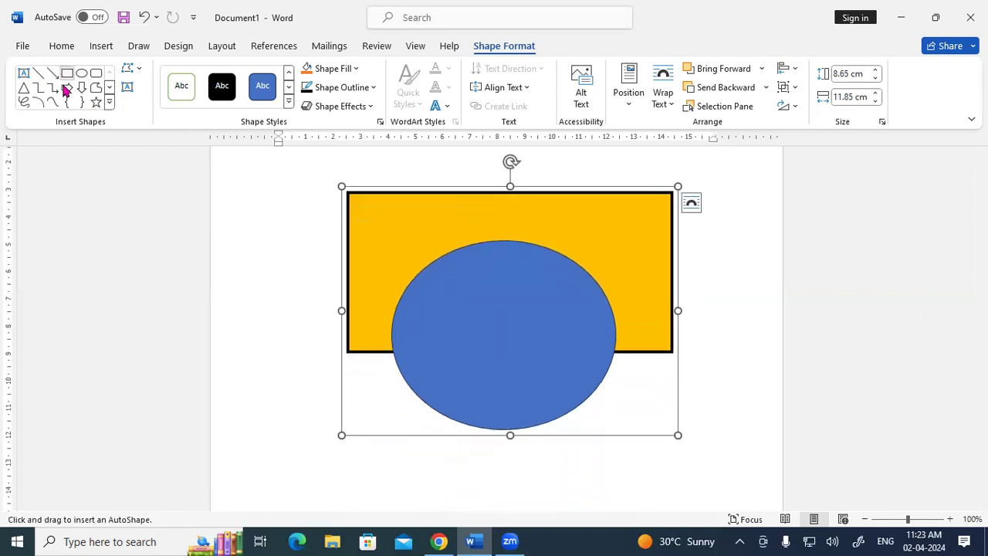
pyautogui.click(283, 191)
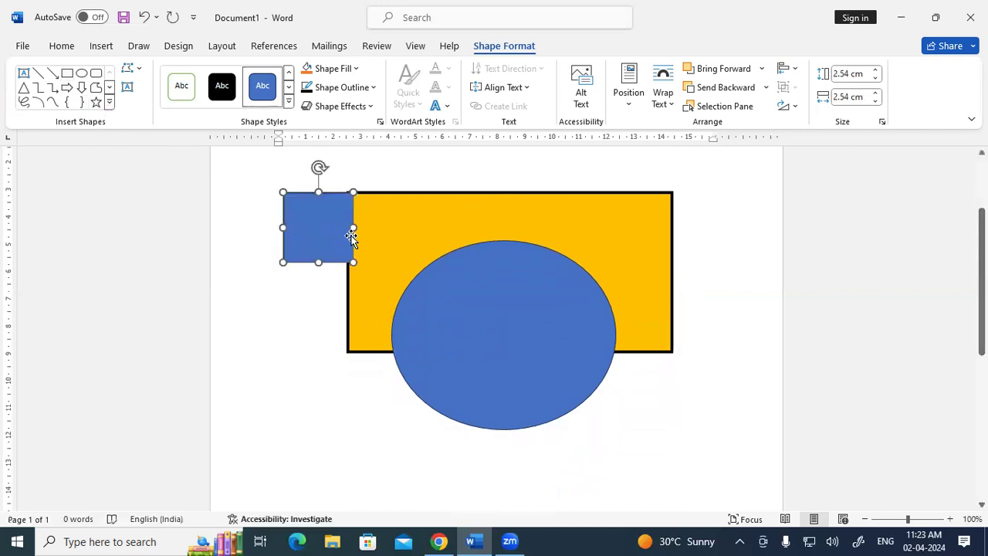
pyautogui.moveTo(357, 228); pyautogui.dragTo(422, 228)
pyautogui.moveTo(353, 262); pyautogui.dragTo(355, 294)
pyautogui.moveTo(364, 227); pyautogui.dragTo(322, 268)
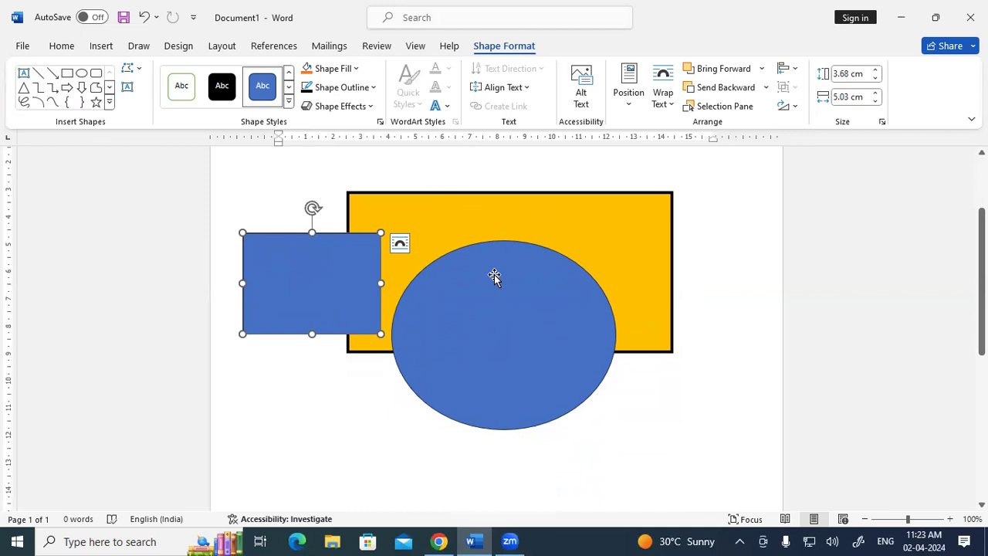
# Step: Select the small blue rectangle together with the grouped gold rectangle and oval, and group them into one object
pyautogui.keyDown('shift'); pyautogui.click(532, 269); pyautogui.keyUp('shift')
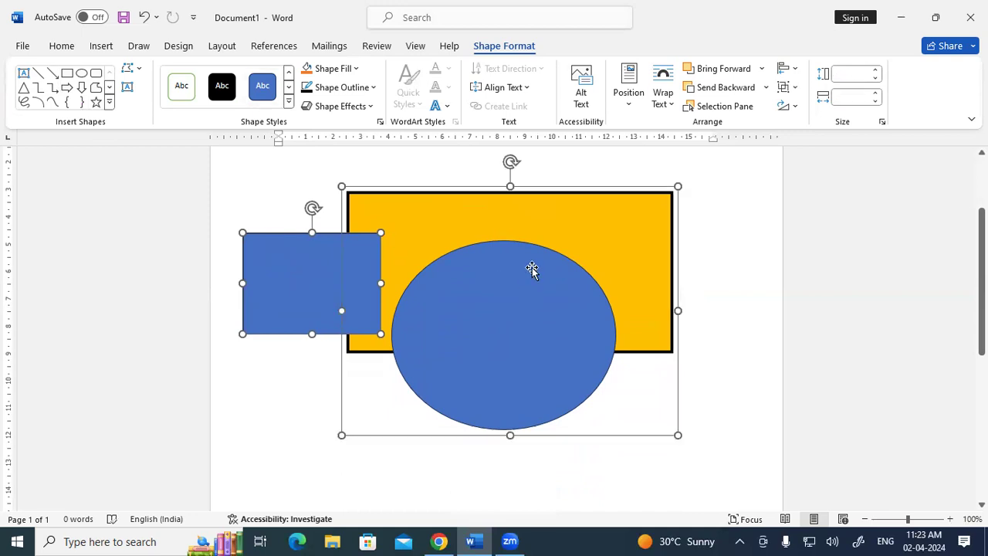
pyautogui.rightClick(347, 263)
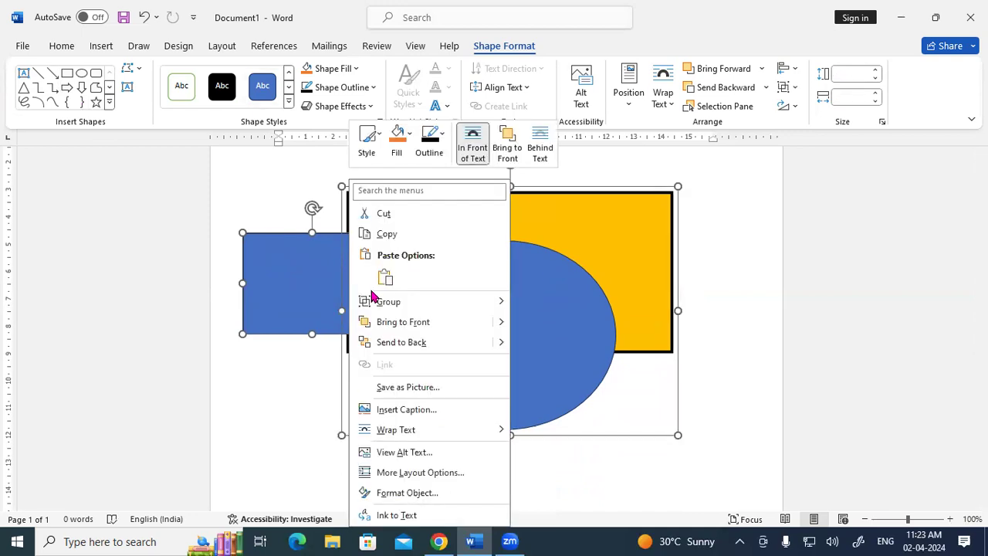
pyautogui.moveTo(404, 302)
pyautogui.click(549, 309)
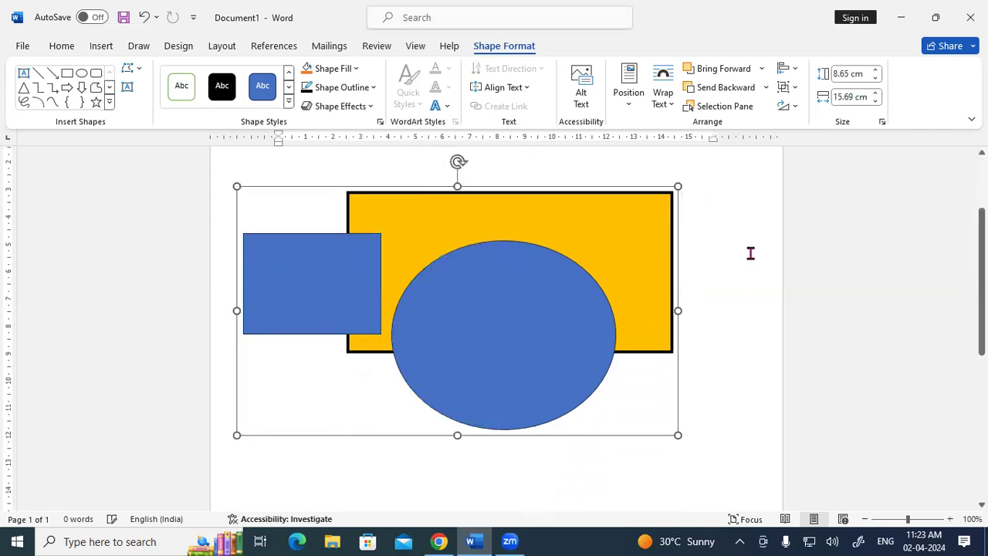
# Step: Move the whole group of three shapes up and slightly right on the page
pyautogui.click(750, 253)
pyautogui.moveTo(494, 287); pyautogui.dragTo(502, 242)
pyautogui.moveTo(497, 323); pyautogui.dragTo(504, 259)
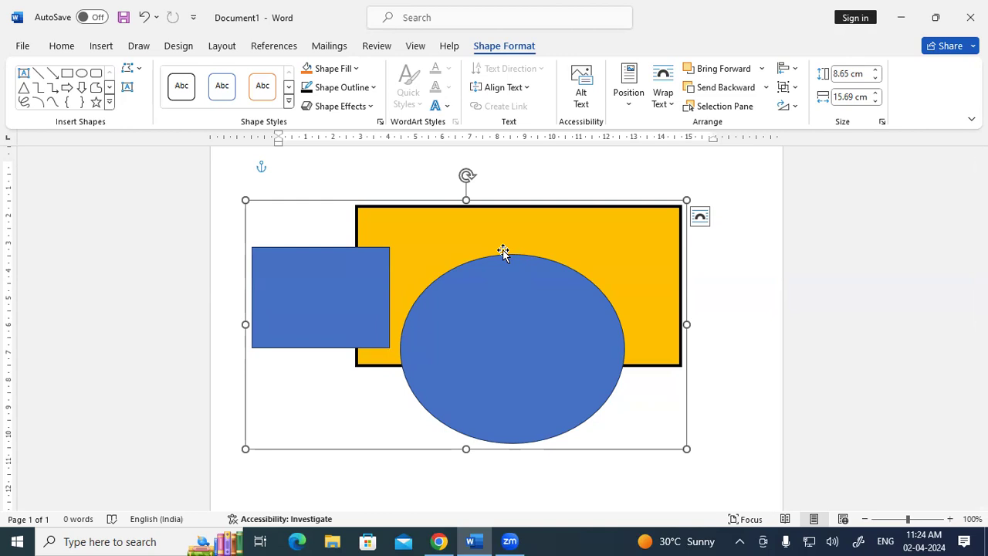
pyautogui.click(505, 280)
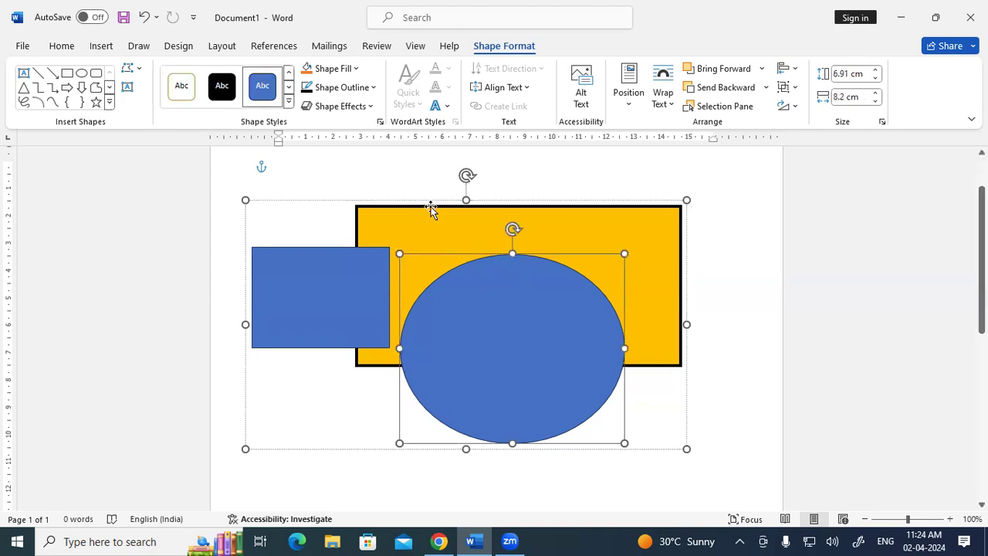
pyautogui.click(355, 89)
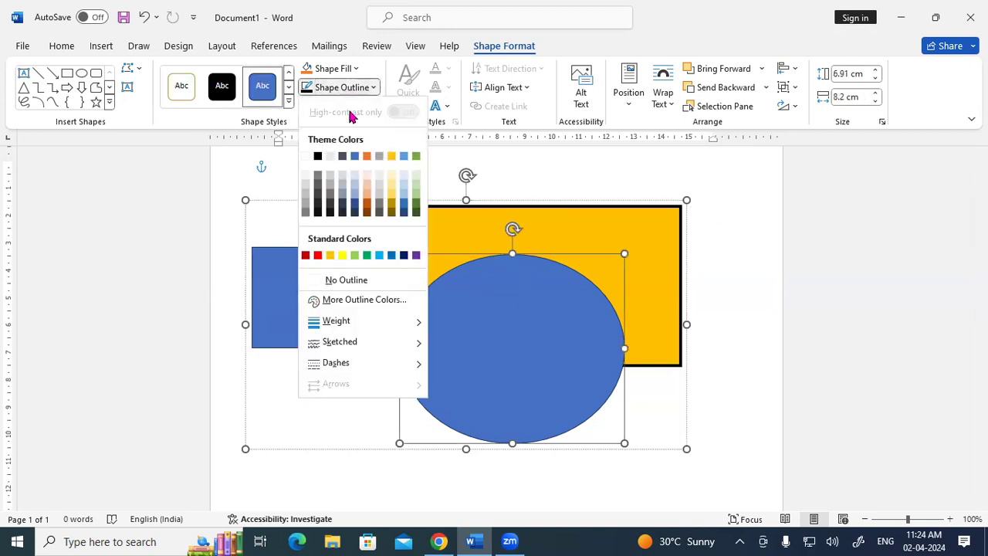
pyautogui.moveTo(342, 343)
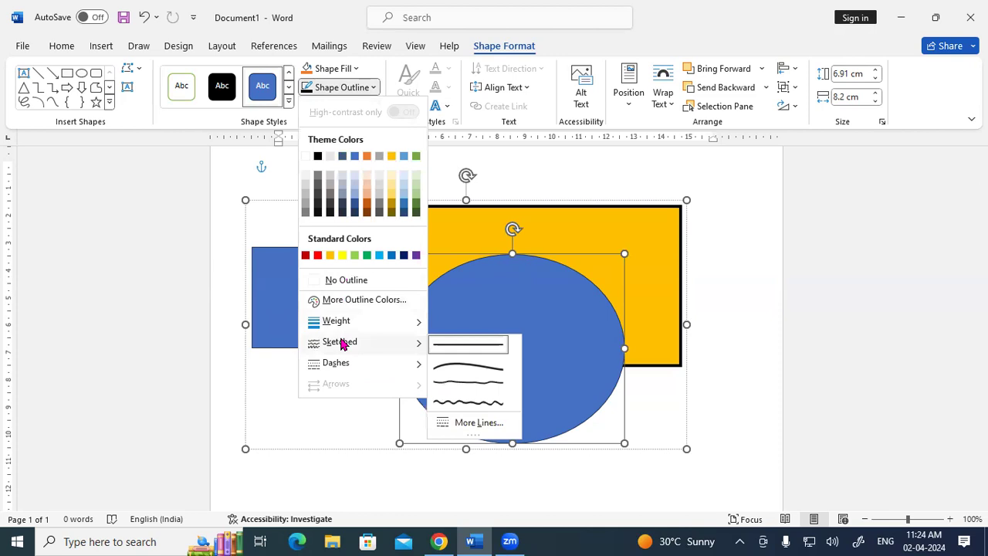
pyautogui.moveTo(354, 321)
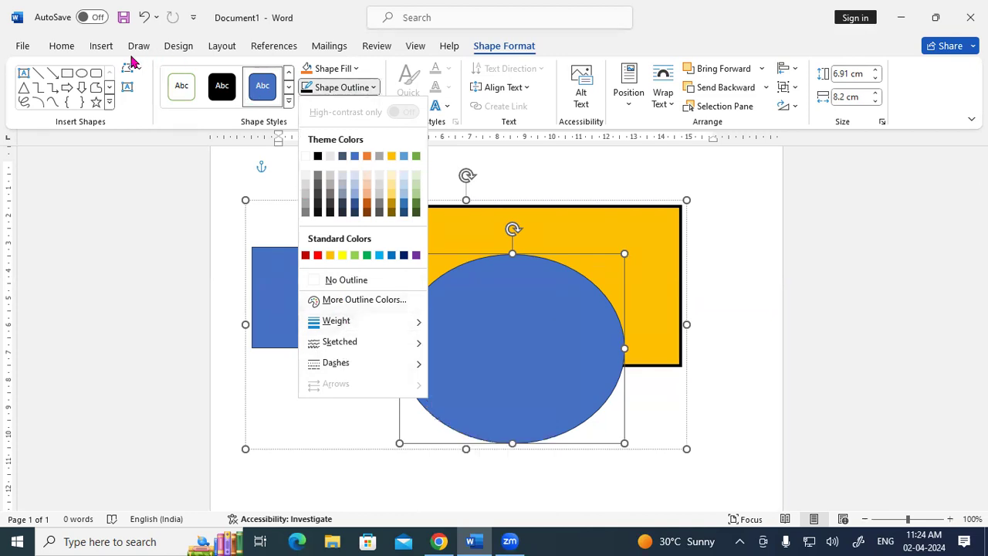
pyautogui.click(177, 47)
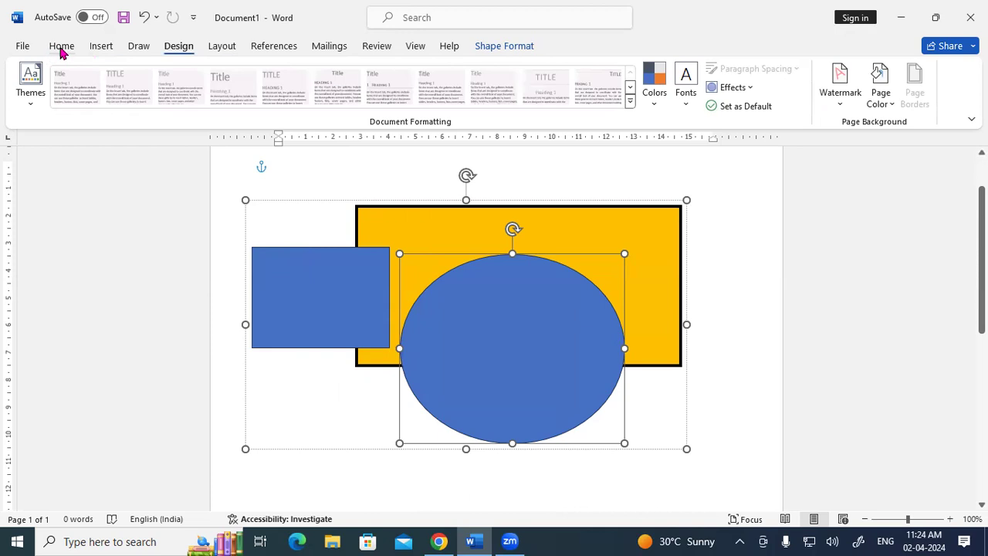
pyautogui.click(101, 47)
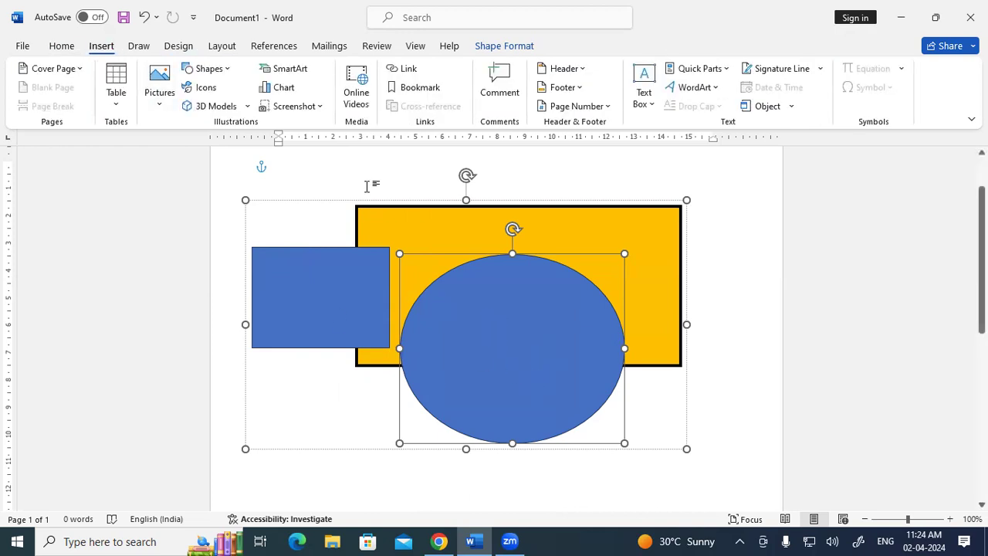
pyautogui.click(698, 224)
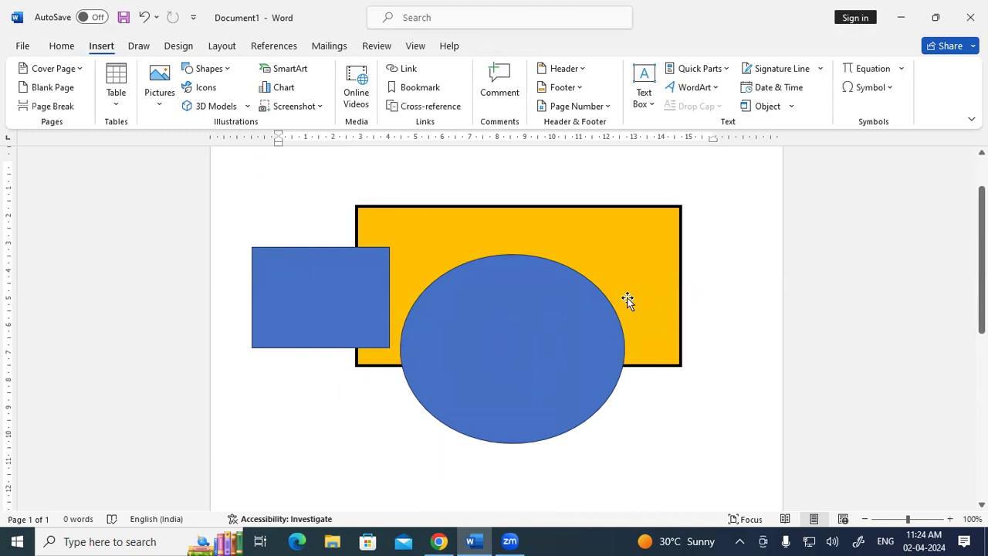
# Step: Ungroup the combined object to release the small blue rectangle from the gold rectangle and oval
pyautogui.click(538, 321)
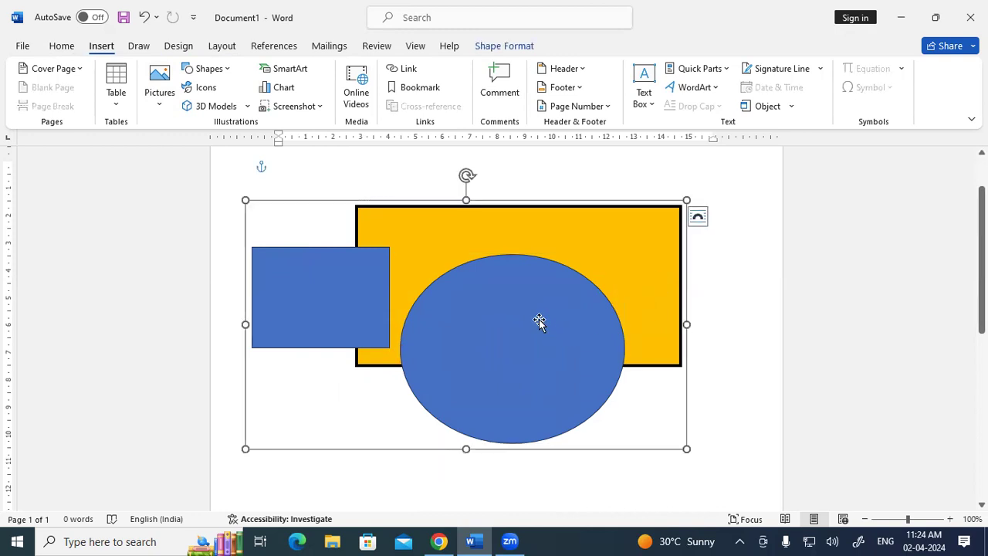
pyautogui.rightClick(411, 325)
pyautogui.moveTo(462, 307)
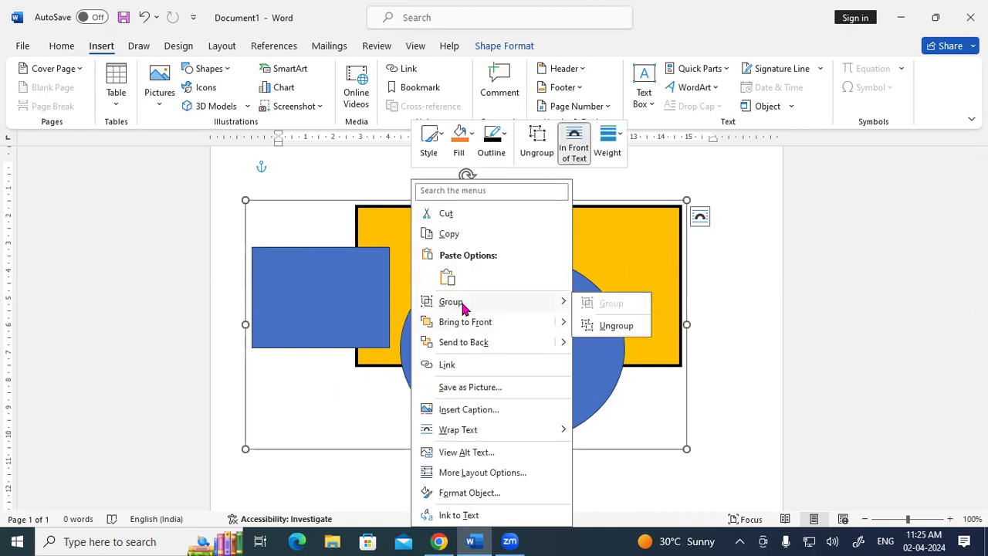
pyautogui.click(602, 328)
# Step: Move the small blue rectangle down and left, and the grouped gold rectangle and oval up and right, so they stand apart
pyautogui.moveTo(341, 302); pyautogui.dragTo(300, 367)
pyautogui.click(316, 378)
pyautogui.moveTo(489, 339)
pyautogui.mouseDown()
pyautogui.moveTo(496, 381)
pyautogui.moveTo(500, 343)
pyautogui.moveTo(479, 344)
pyautogui.moveTo(484, 336)
pyautogui.mouseUp()
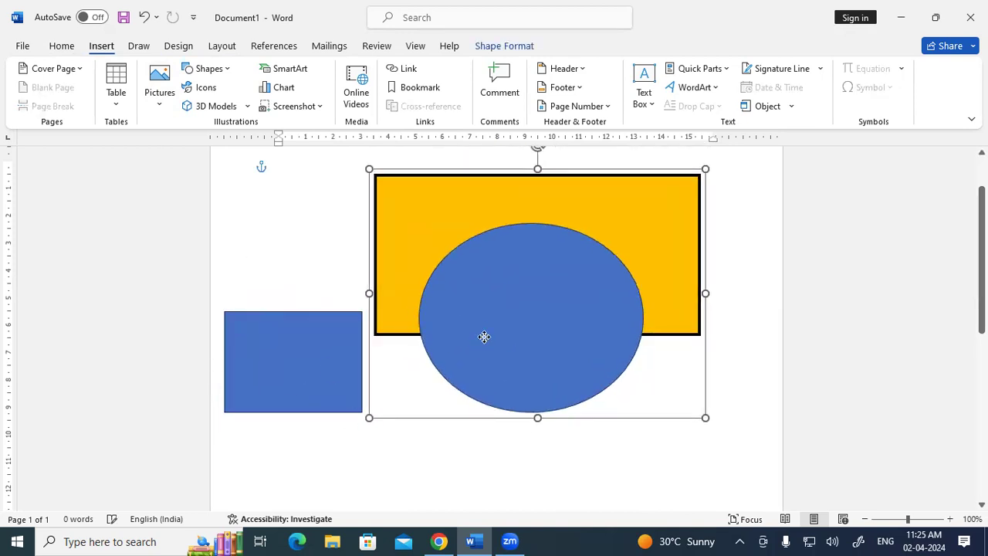
# Step: Ungroup the gold rectangle and the oval, and shift the oval on its own slightly left
pyautogui.rightClick(484, 337)
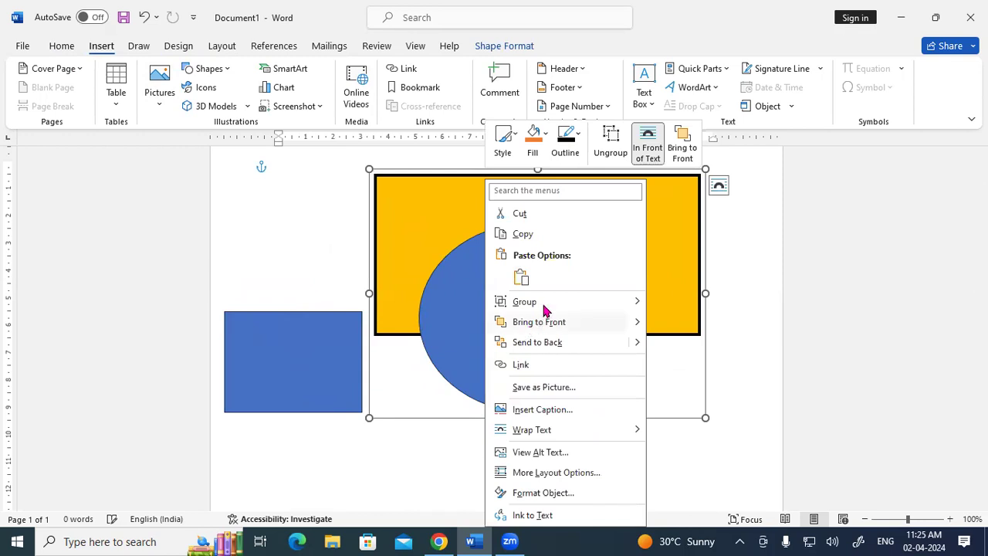
pyautogui.moveTo(556, 306)
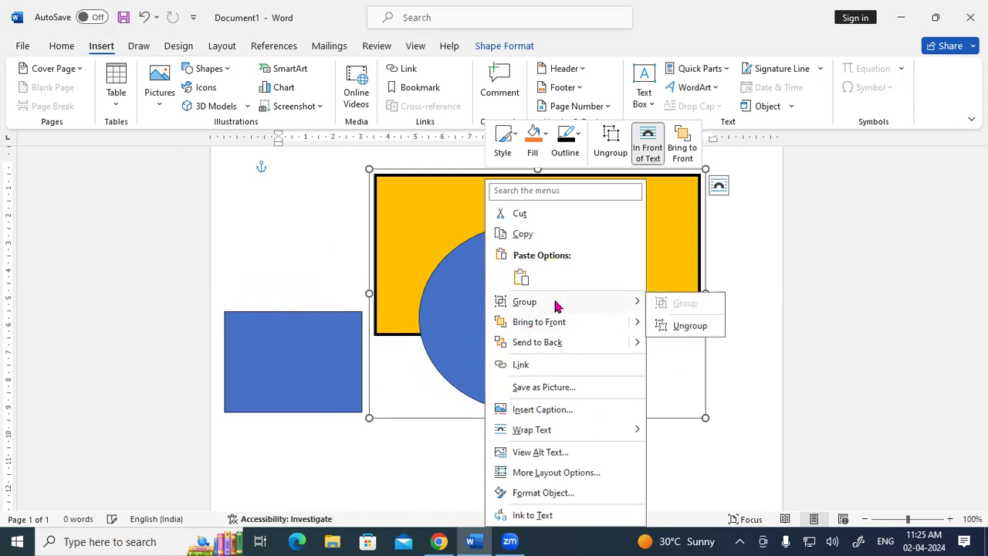
pyautogui.click(670, 327)
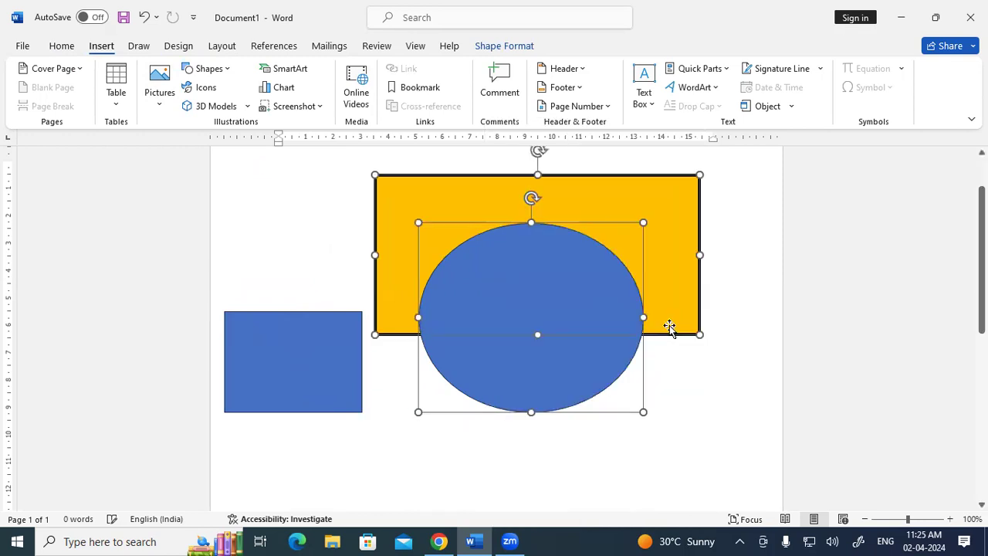
pyautogui.click(515, 458)
pyautogui.moveTo(524, 320)
pyautogui.mouseDown()
pyautogui.moveTo(514, 383)
pyautogui.moveTo(531, 309)
pyautogui.mouseUp()
pyautogui.moveTo(551, 351); pyautogui.dragTo(502, 321)
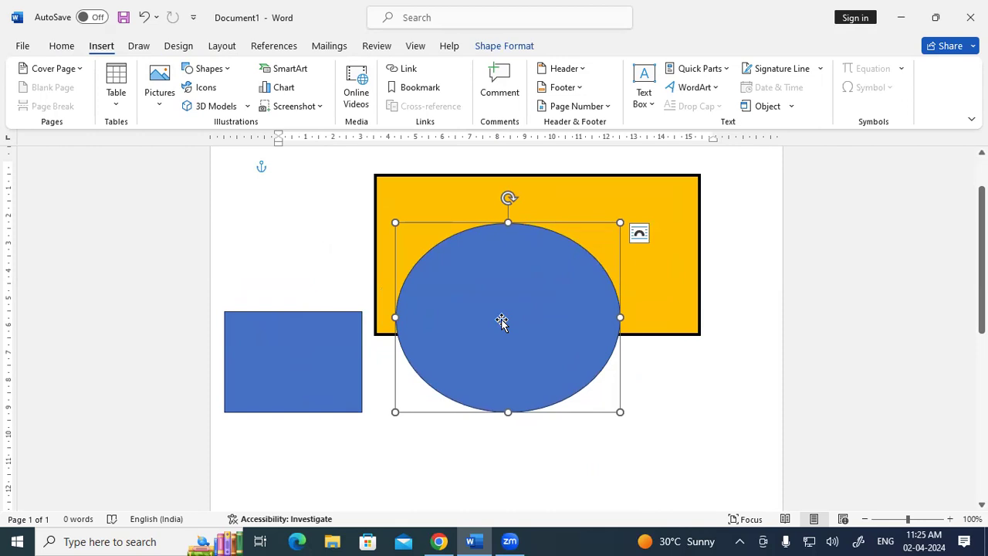
# Step: Send the oval to the back behind the gold rectangle and bring it to the front again
pyautogui.rightClick(501, 318)
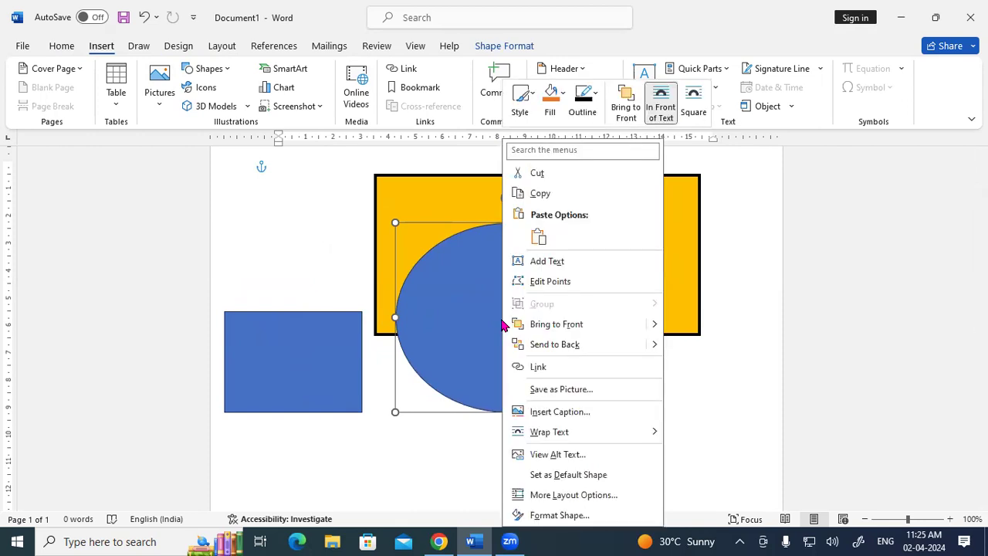
pyautogui.click(538, 346)
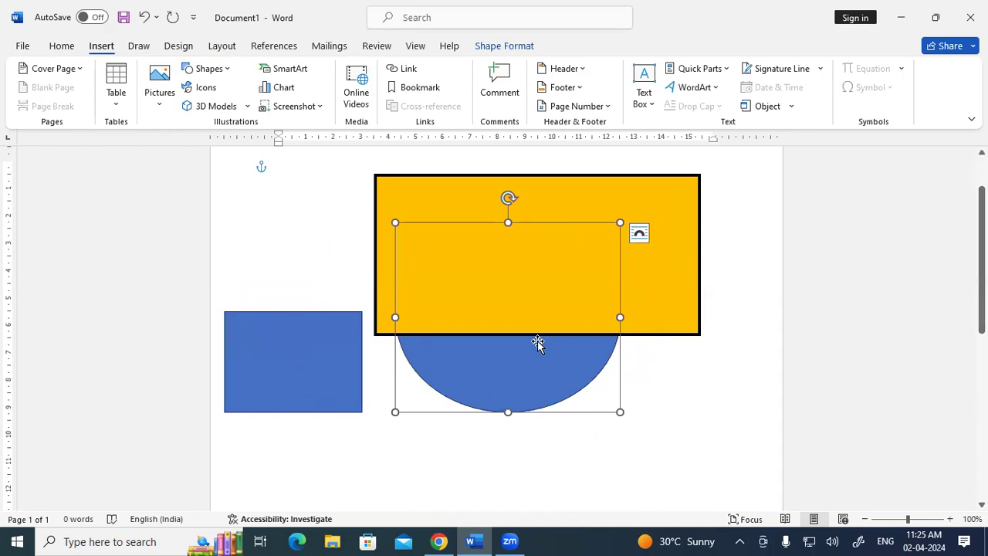
pyautogui.rightClick(537, 341)
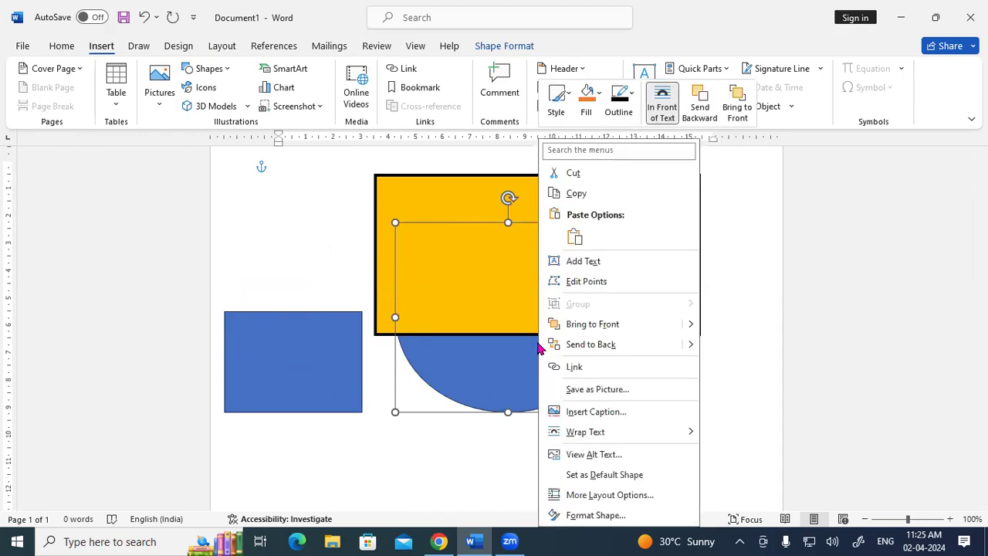
pyautogui.click(574, 325)
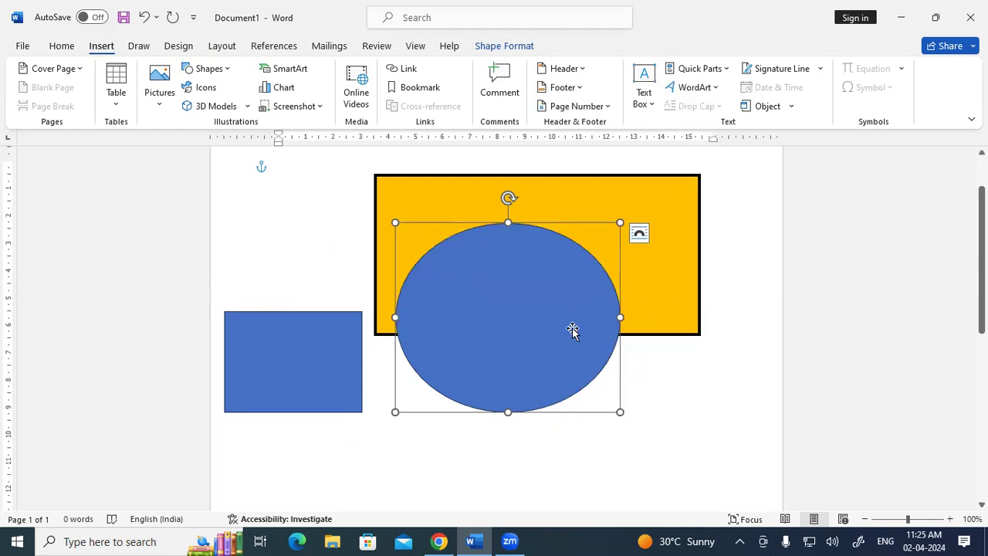
# Step: Move the oval up over the gold rectangle, reduce the oval's height, and narrow the rectangle to roughly the oval's width
pyautogui.moveTo(494, 298); pyautogui.dragTo(478, 238)
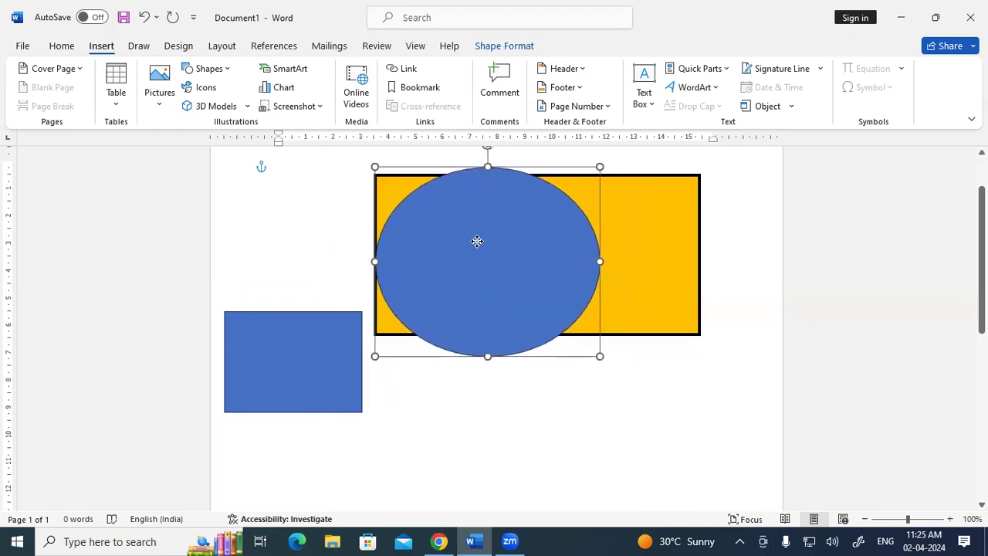
pyautogui.moveTo(488, 355); pyautogui.dragTo(488, 333)
pyautogui.click(694, 279)
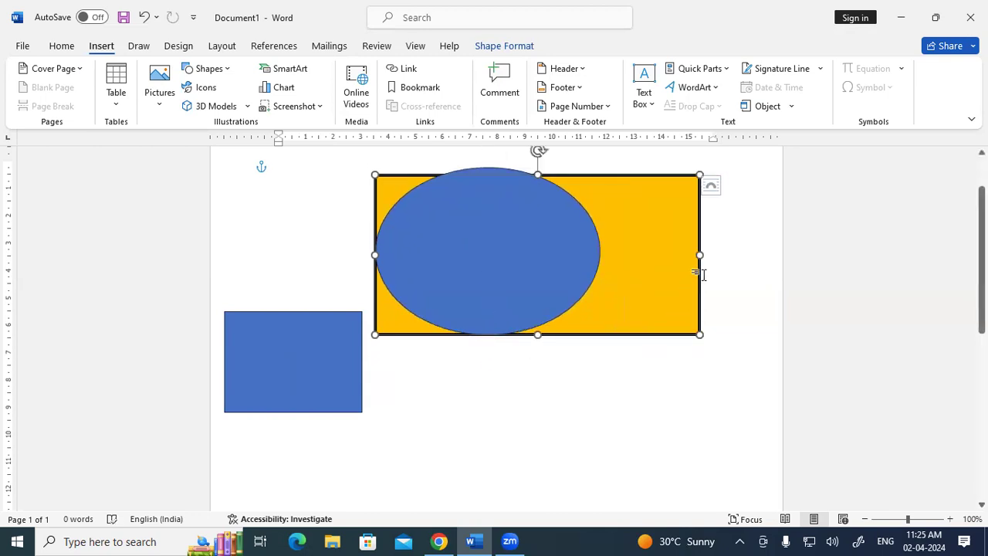
pyautogui.moveTo(702, 256); pyautogui.dragTo(604, 256)
pyautogui.moveTo(540, 271)
pyautogui.mouseDown()
pyautogui.moveTo(535, 293)
pyautogui.moveTo(539, 282)
pyautogui.mouseUp()
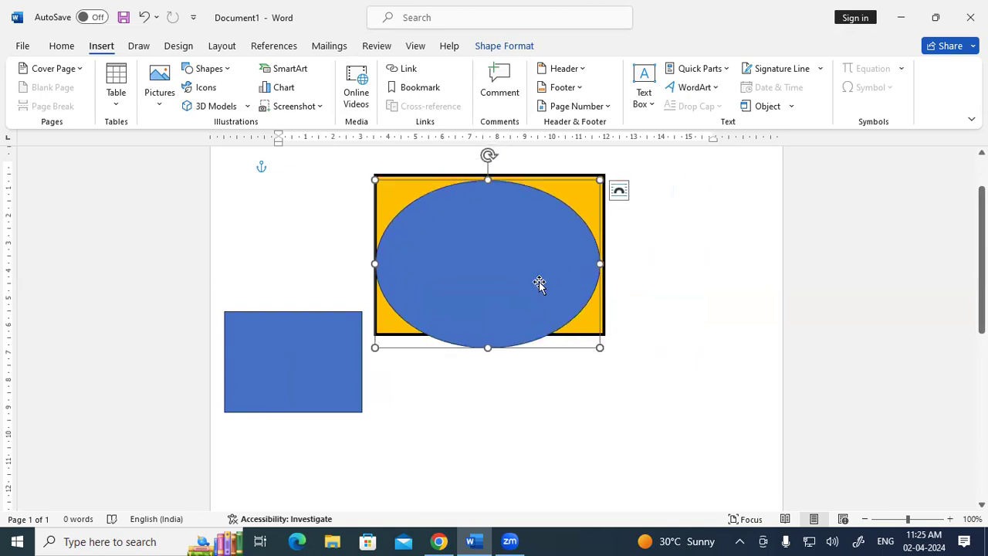
# Step: Delete the oval and the gold rectangle, and move the remaining blue rectangle up and right and enlarge it
pyautogui.press('Delete')
pyautogui.click(538, 281)
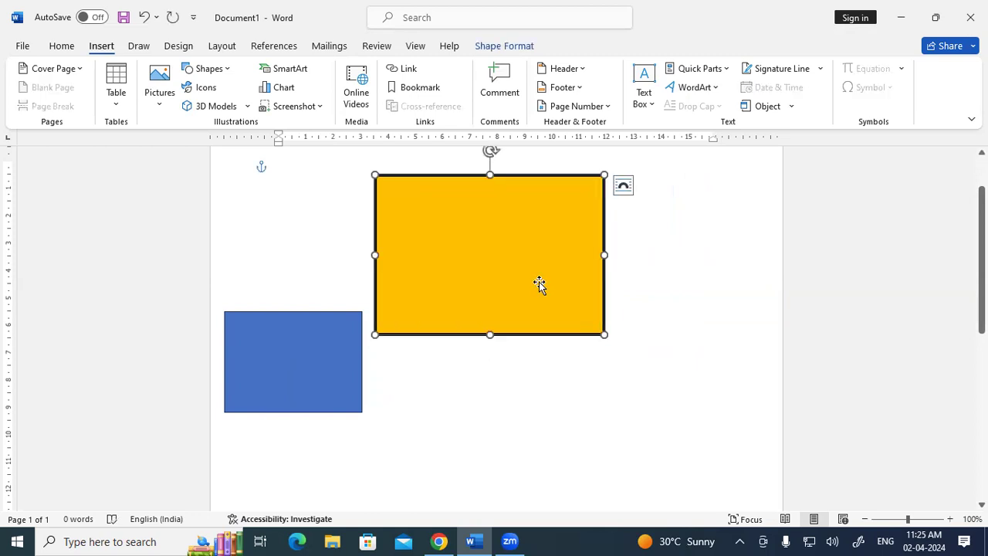
pyautogui.press('Delete')
pyautogui.moveTo(322, 342); pyautogui.dragTo(397, 218)
pyautogui.moveTo(439, 288); pyautogui.dragTo(546, 357)
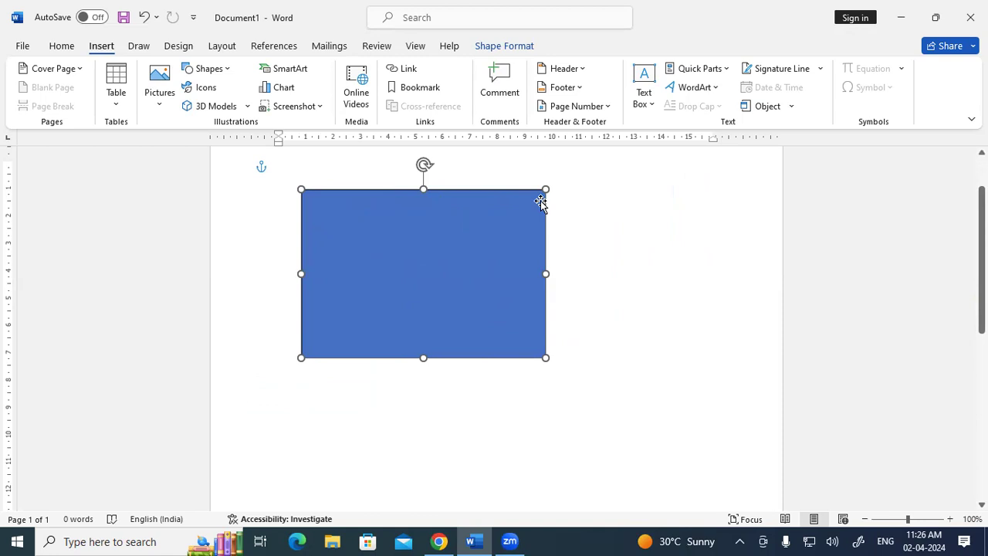
# Step: Draw a second rectangle about 7.94 cm high and 7.94 cm wide below the existing blue rectangle
pyautogui.scroll(-3, 390, 392)
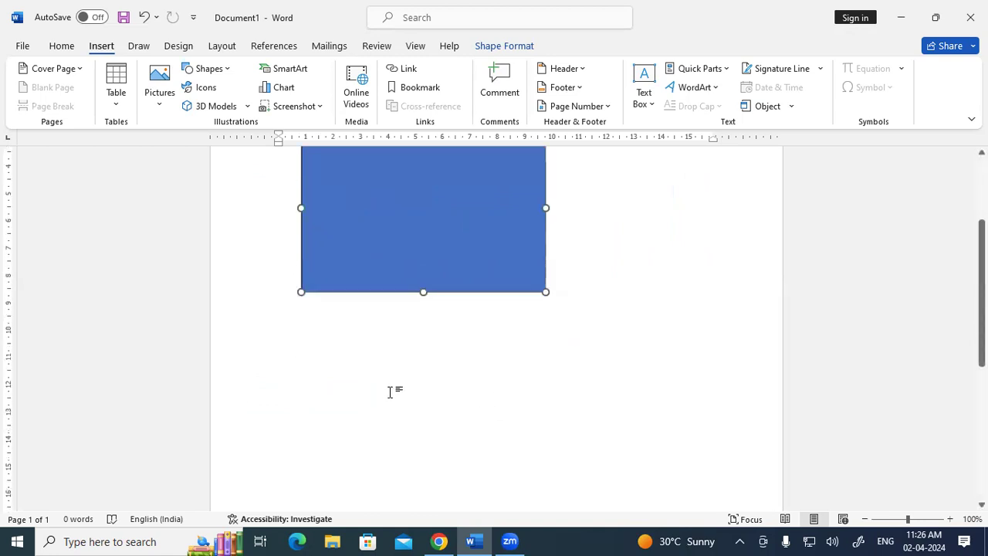
pyautogui.scroll(-1, 391, 392)
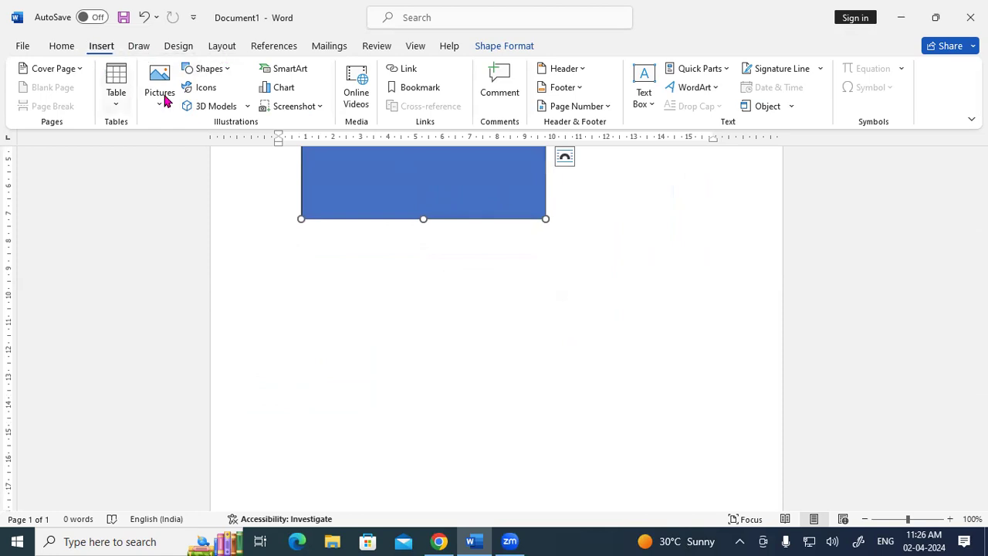
pyautogui.click(208, 73)
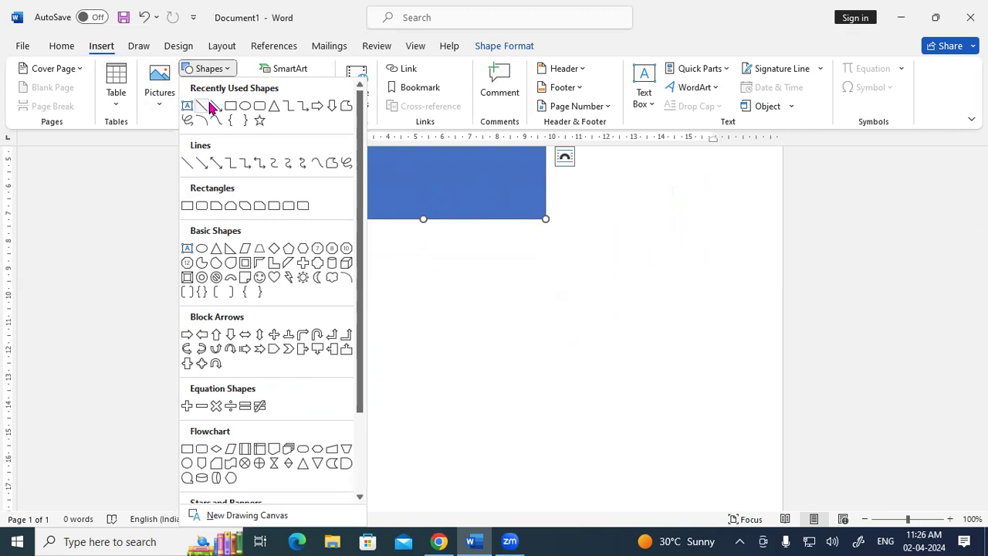
pyautogui.click(228, 107)
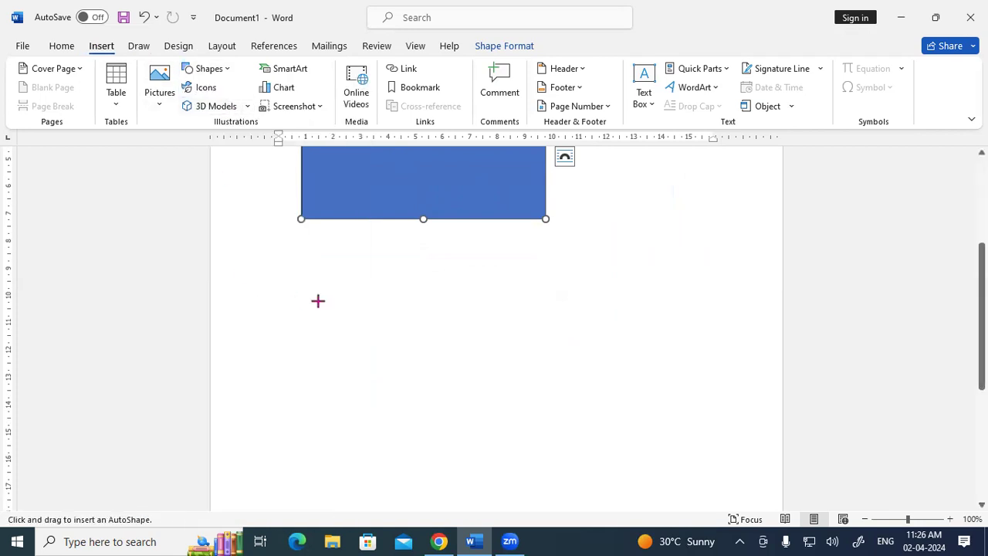
pyautogui.moveTo(310, 290); pyautogui.dragTo(528, 455)
pyautogui.click(260, 316)
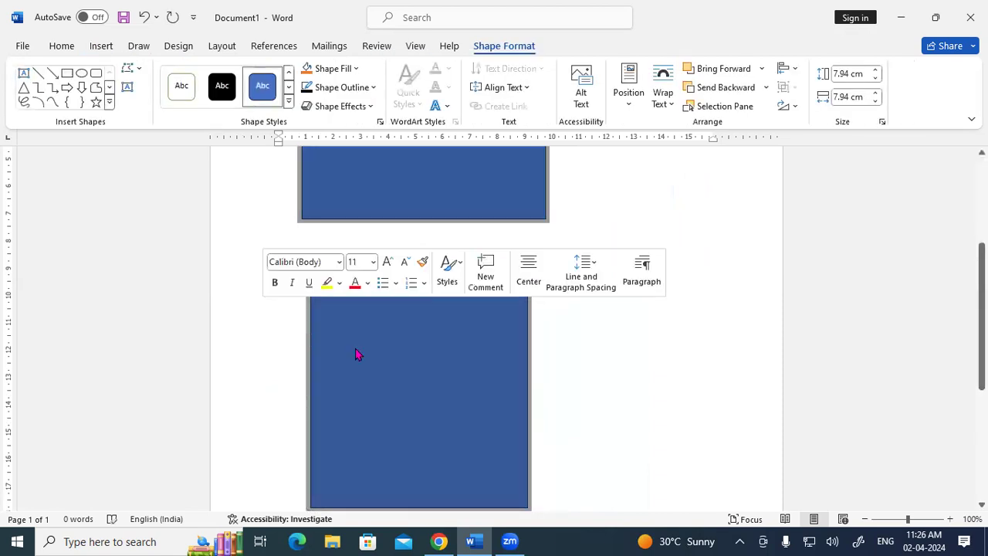
# Step: Delete the lower rectangle and draw a circle about 4.39 cm in diameter in its place
pyautogui.click(390, 338)
pyautogui.press('Delete')
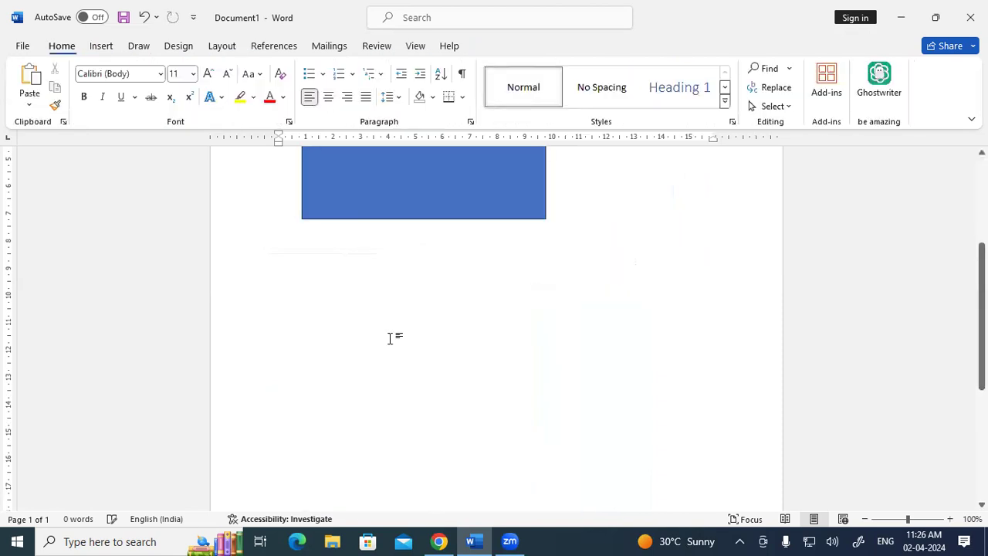
pyautogui.click(99, 49)
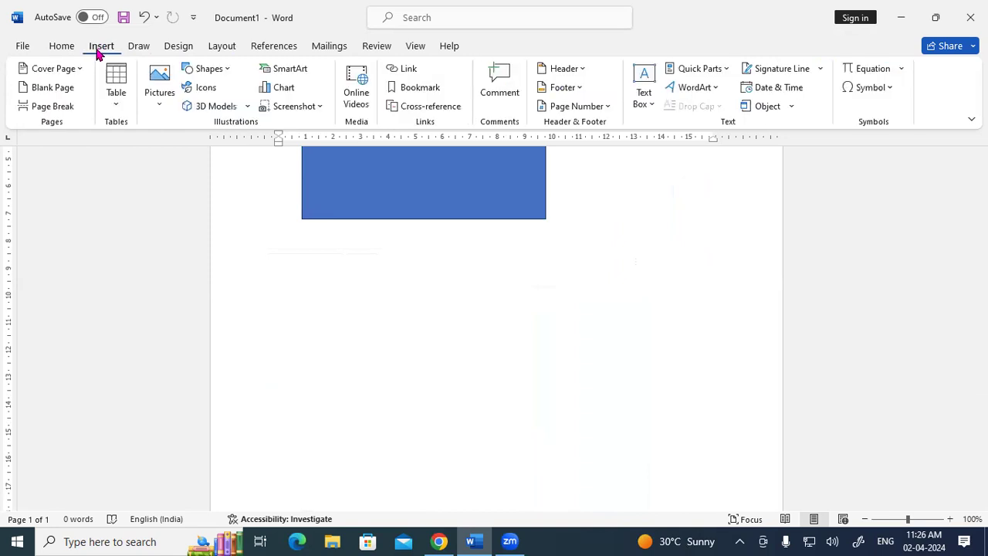
pyautogui.click(218, 71)
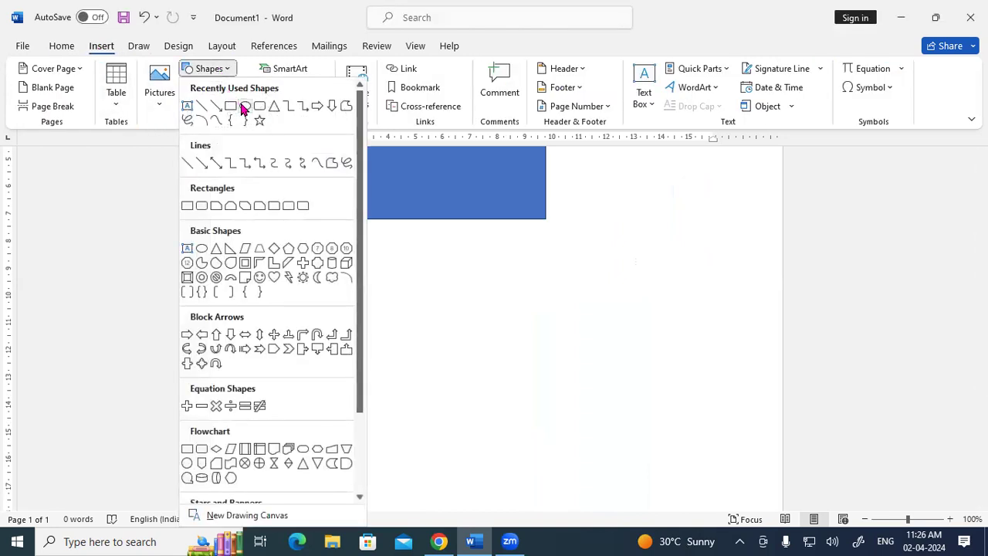
pyautogui.click(240, 105)
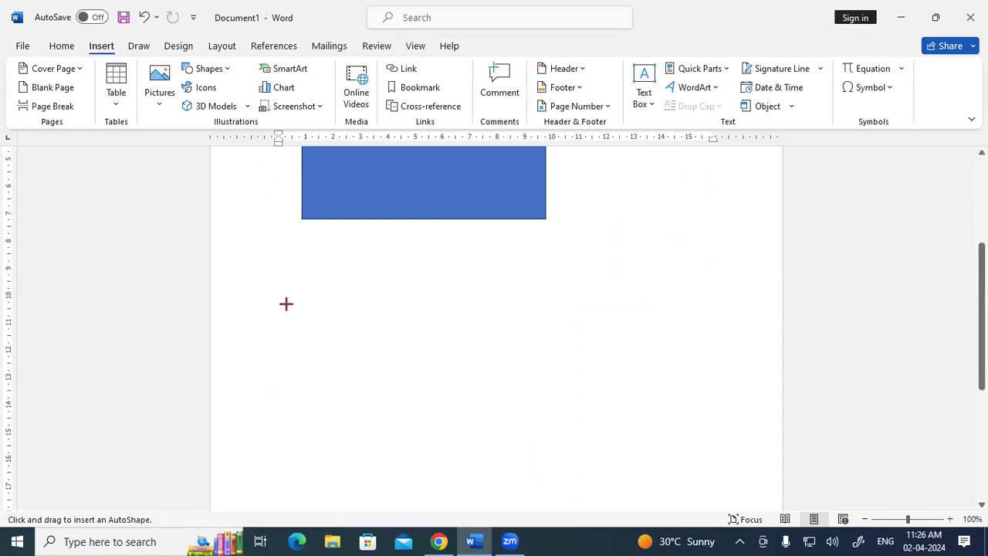
pyautogui.moveTo(287, 286); pyautogui.dragTo(409, 378)
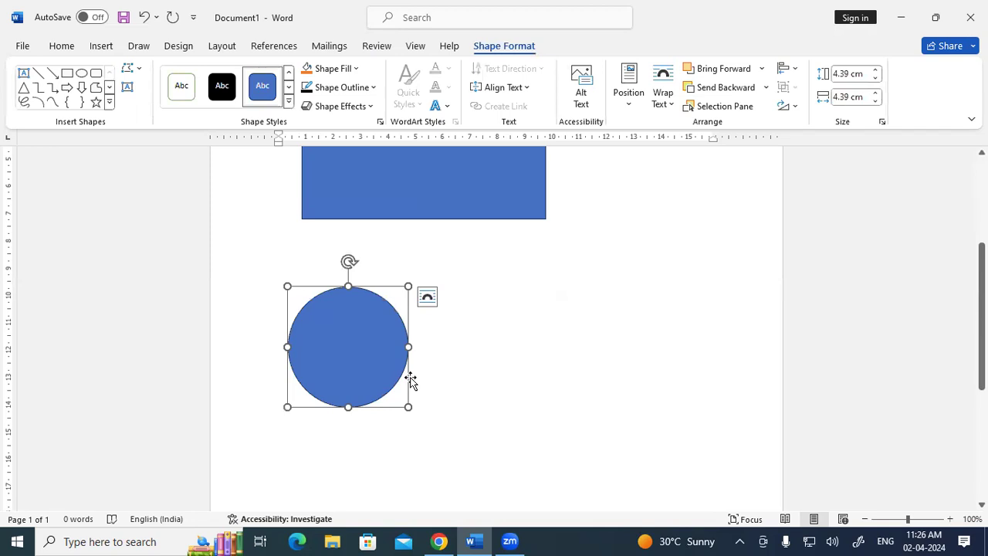
pyautogui.click(348, 438)
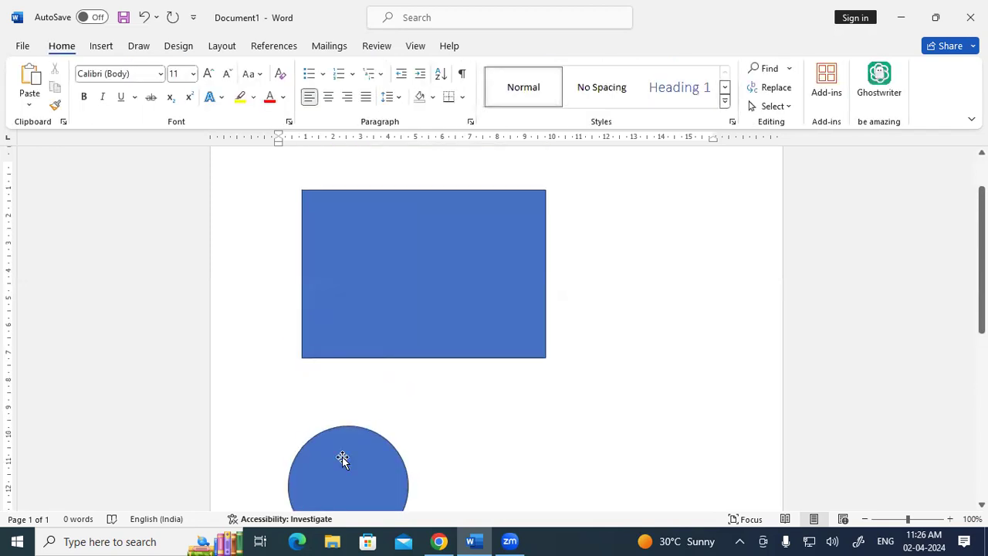
# Step: Stretch the circle sideways and downwards into an oval about 5.56 cm high and 6.85 cm wide
pyautogui.scroll(-3, 342, 458)
pyautogui.click(349, 384)
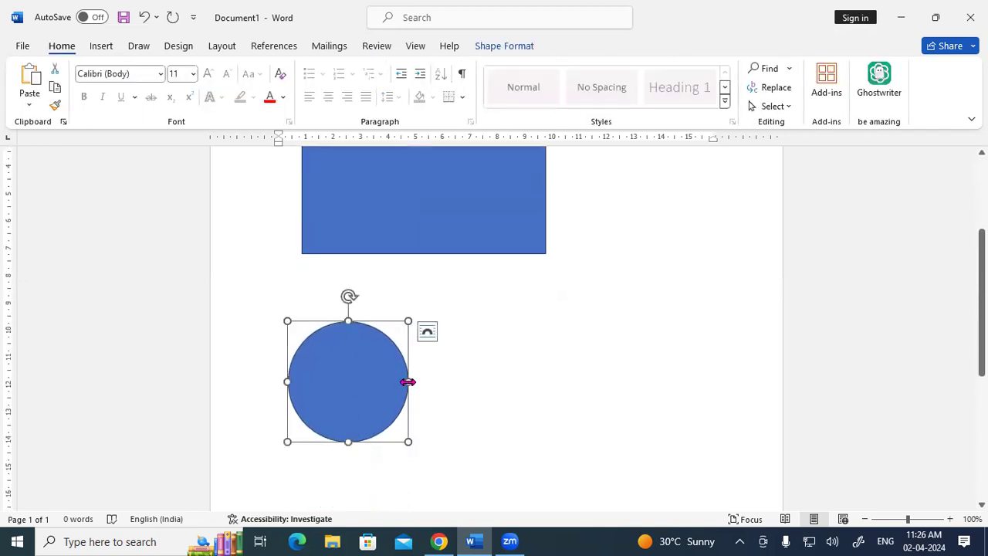
pyautogui.moveTo(408, 381); pyautogui.dragTo(474, 381)
pyautogui.moveTo(380, 440); pyautogui.dragTo(378, 473)
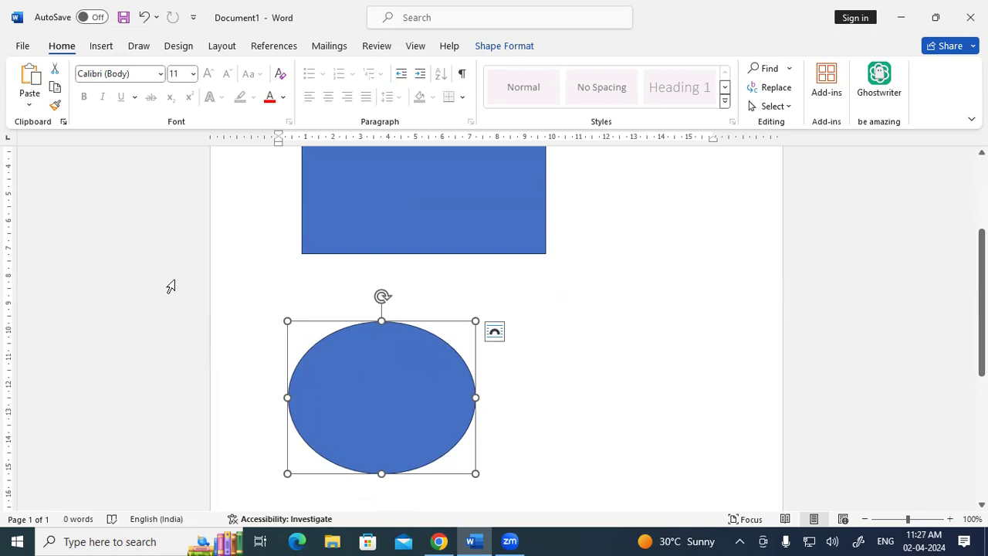
# Step: Change the blue rectangle above the oval into a rectangle with both top corners snipped
pyautogui.click(494, 48)
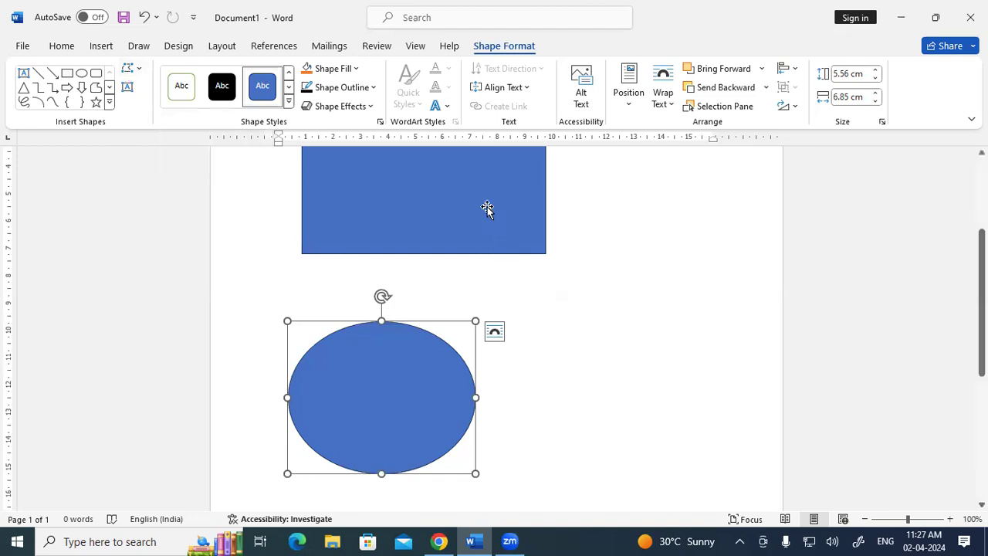
pyautogui.click(478, 248)
pyautogui.scroll(2, 477, 248)
pyautogui.scroll(3, 477, 248)
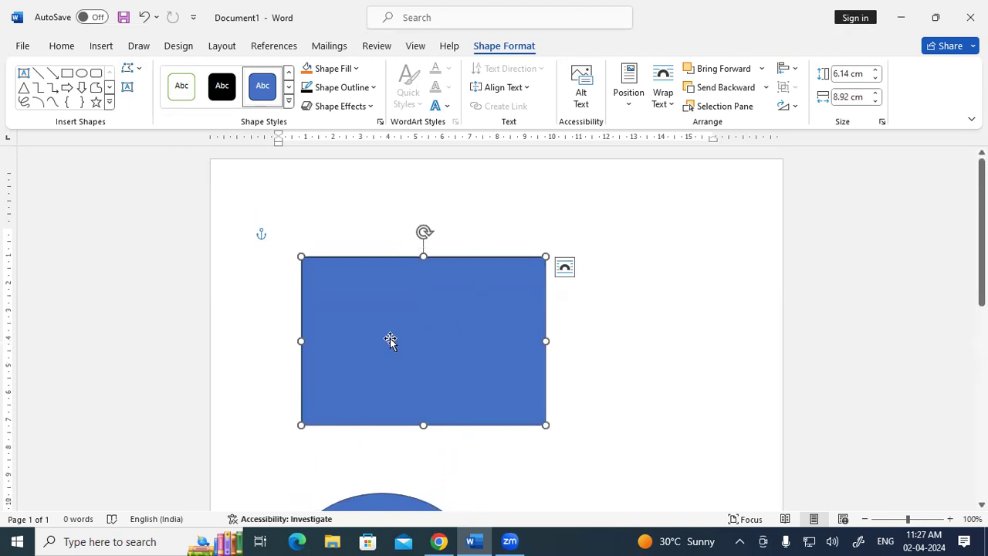
pyautogui.click(128, 69)
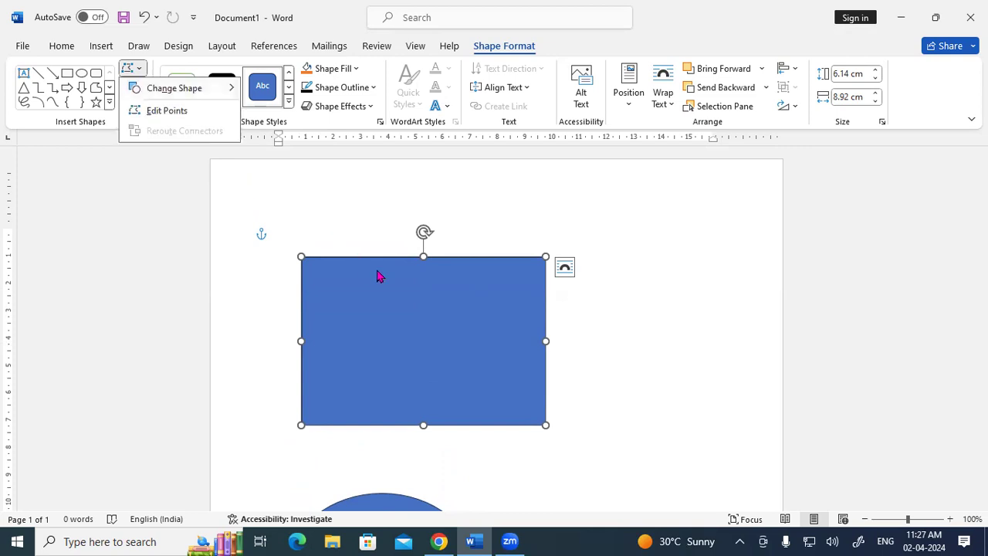
pyautogui.moveTo(170, 97)
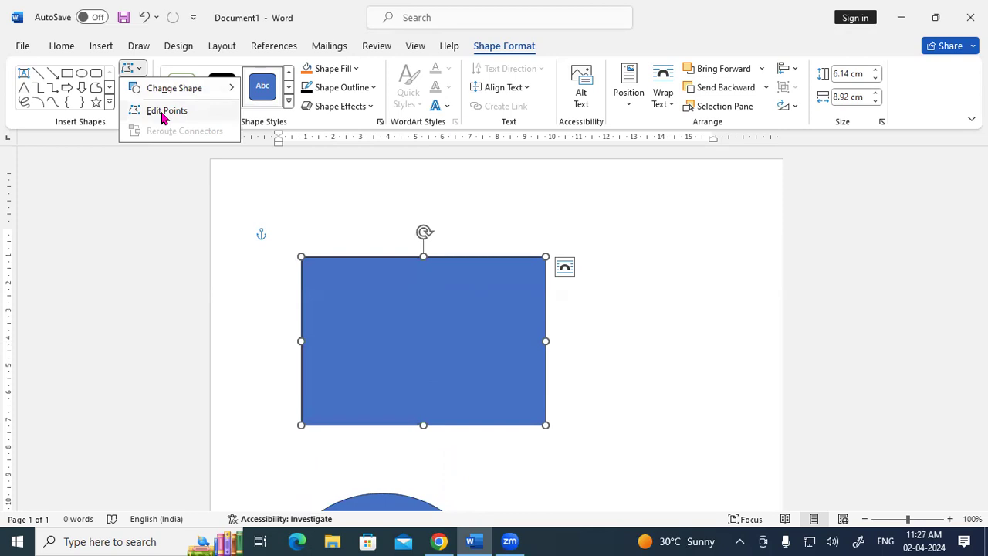
pyautogui.moveTo(169, 90)
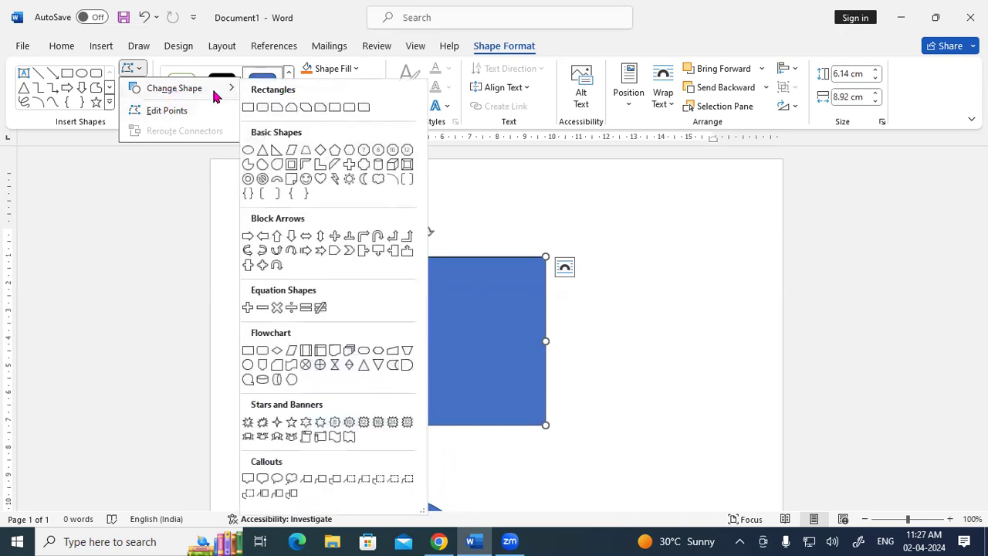
pyautogui.click(290, 107)
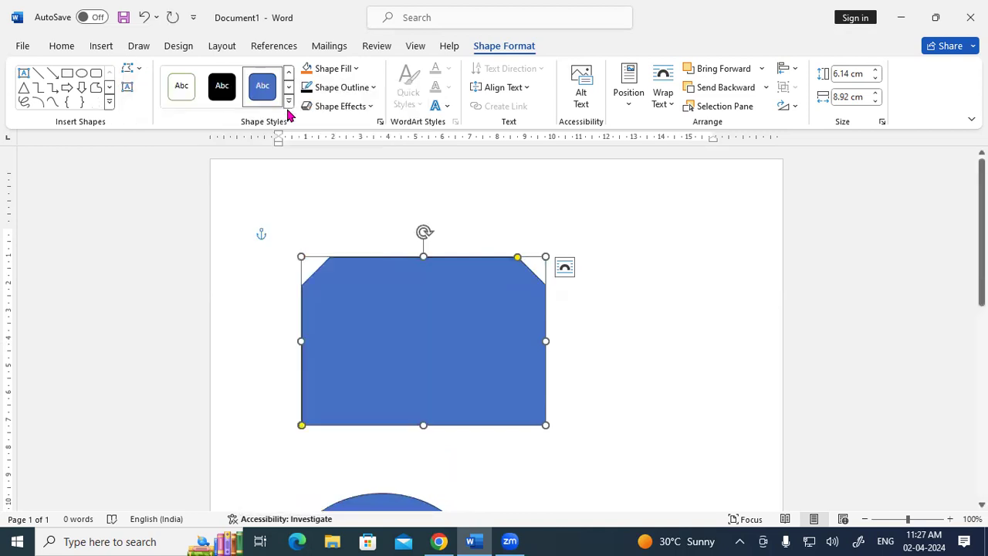
# Step: Edit the snipped rectangle's points into a rough hourglass by spreading the two top points and pulling the two side points inward
pyautogui.click(140, 68)
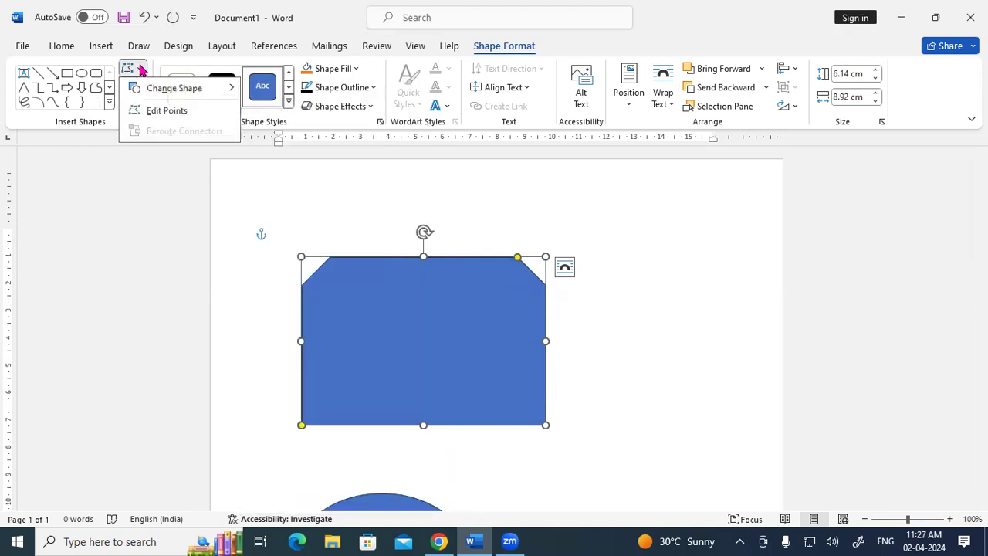
pyautogui.click(155, 114)
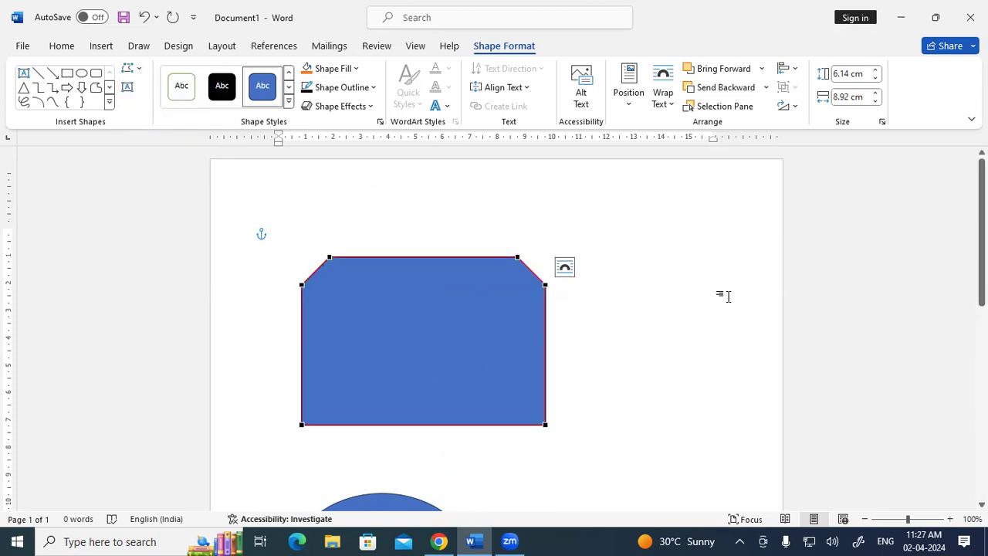
pyautogui.scroll(-2, 709, 337)
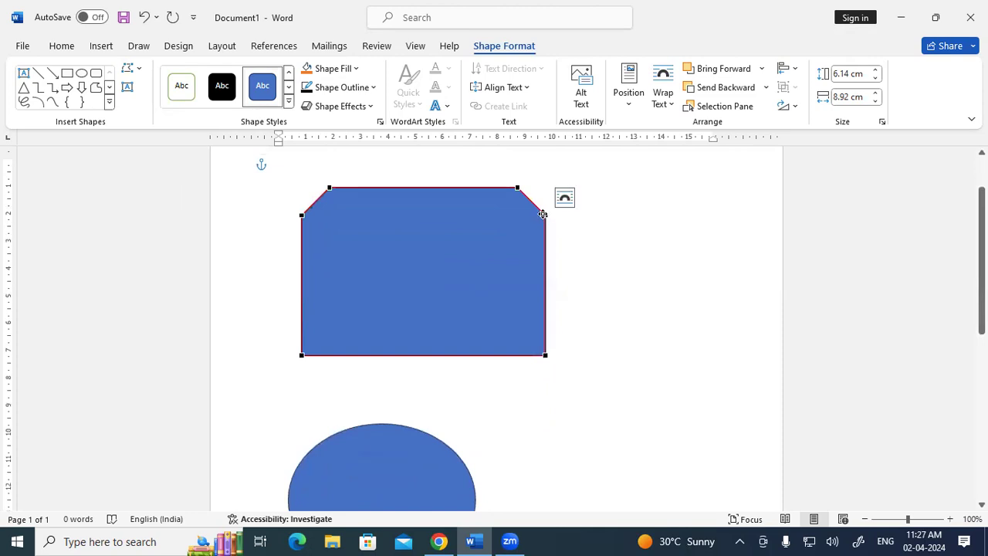
pyautogui.moveTo(516, 187); pyautogui.dragTo(533, 159)
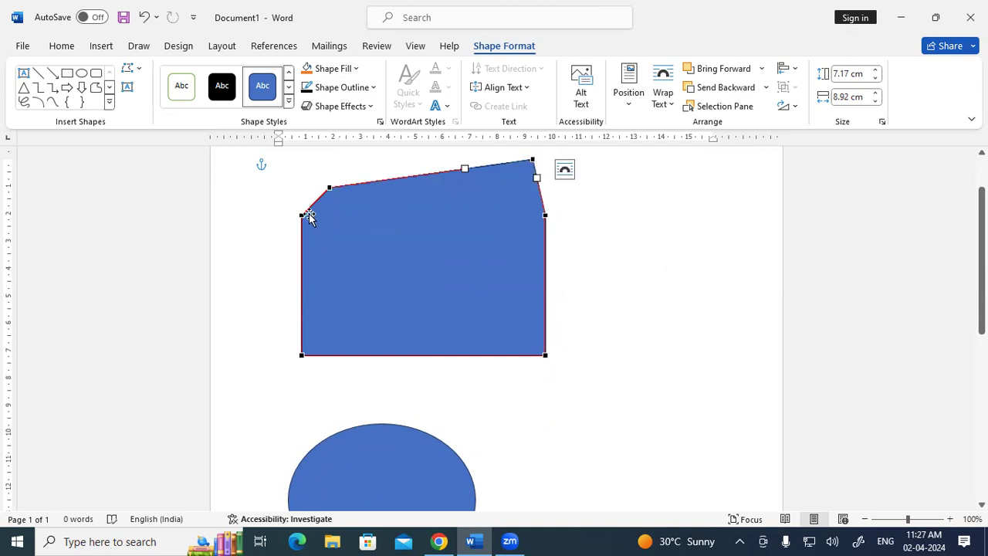
pyautogui.moveTo(303, 215); pyautogui.dragTo(374, 257)
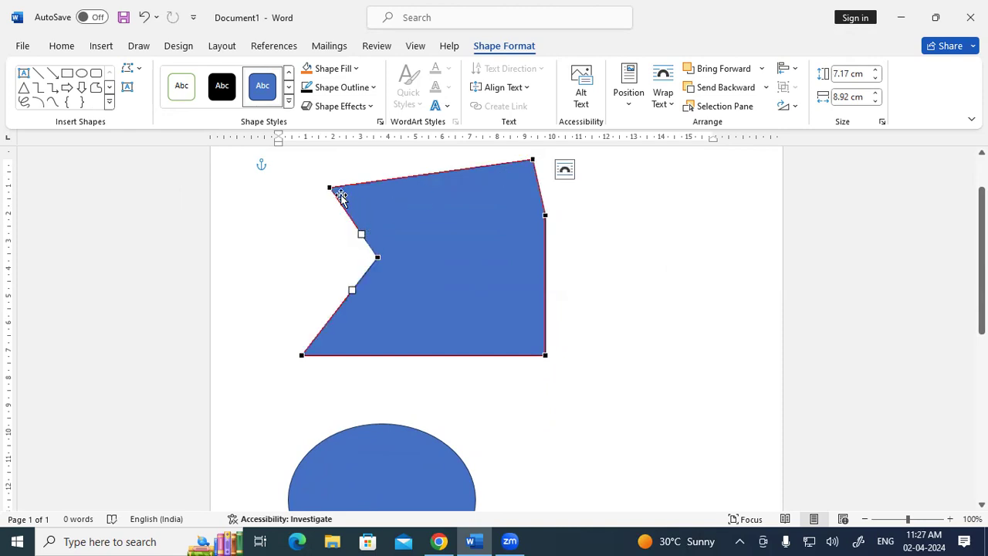
pyautogui.moveTo(329, 188); pyautogui.dragTo(284, 178)
pyautogui.moveTo(545, 216); pyautogui.dragTo(466, 272)
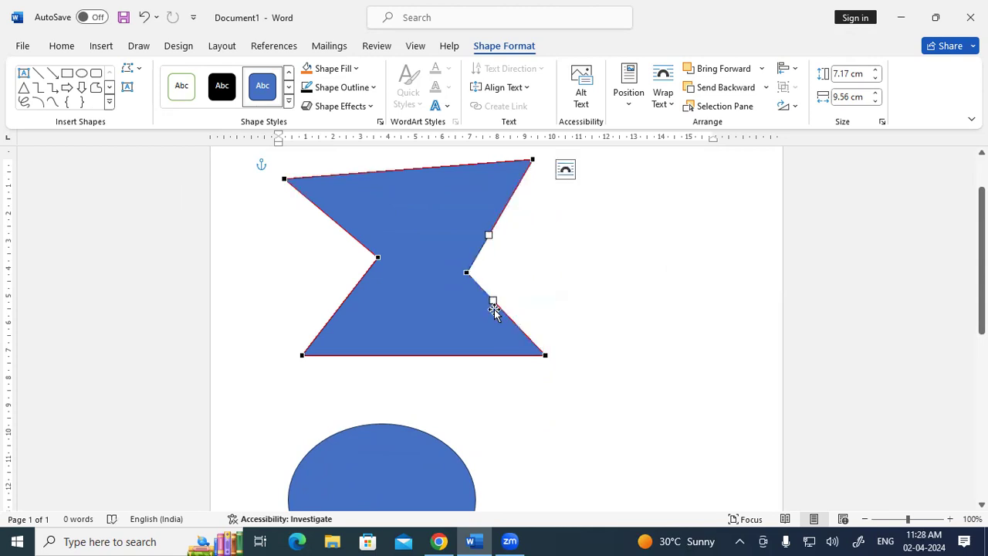
pyautogui.moveTo(283, 180); pyautogui.dragTo(286, 164)
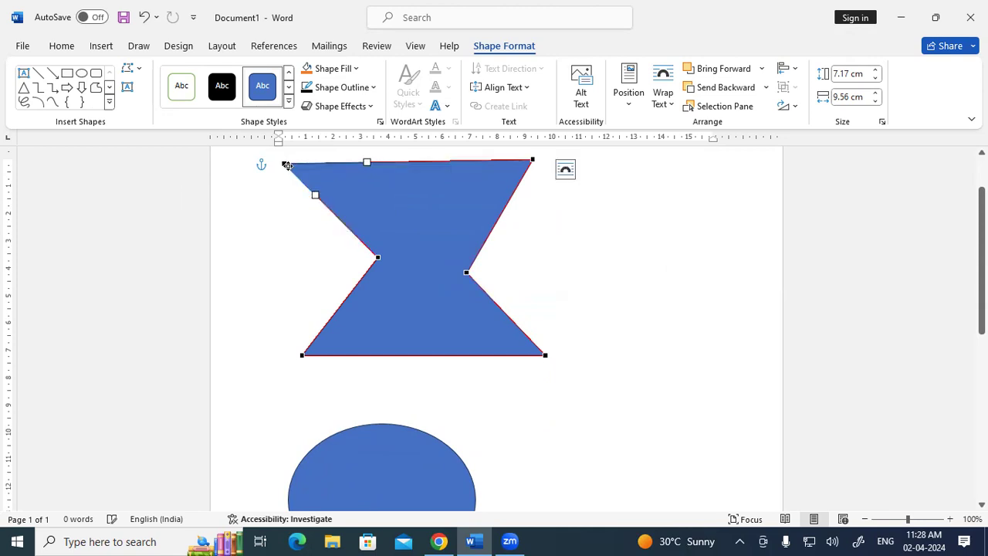
pyautogui.click(466, 271)
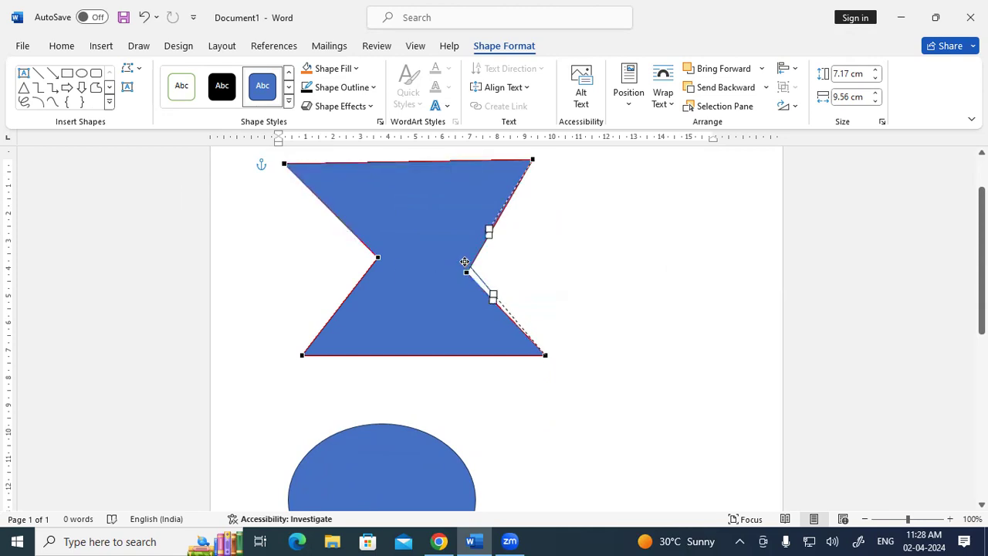
pyautogui.moveTo(464, 261); pyautogui.dragTo(466, 263)
pyautogui.click(581, 261)
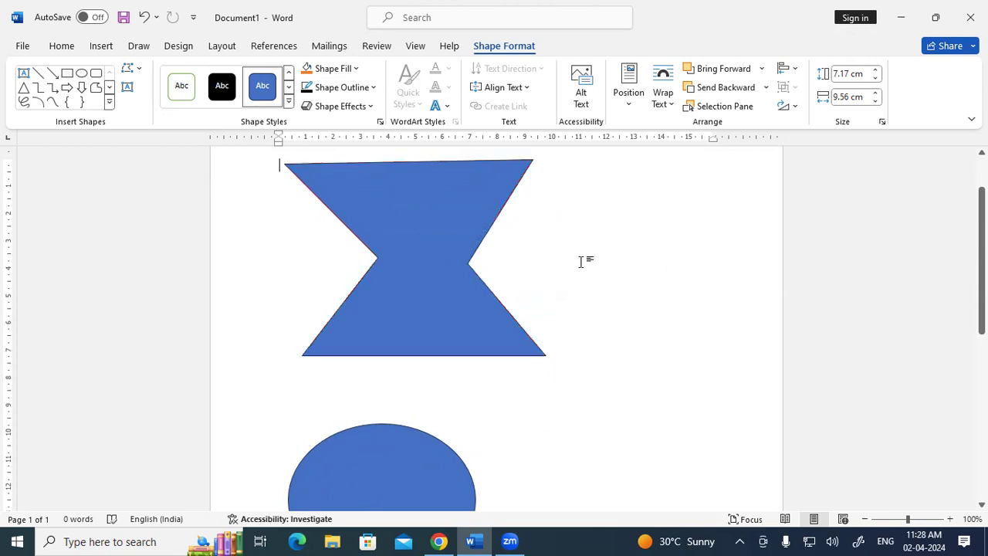
# Step: Edit the hourglass's points again, moving both waist points outward until the right side is nearly straight, and shift the top-right point slightly right
pyautogui.click(434, 276)
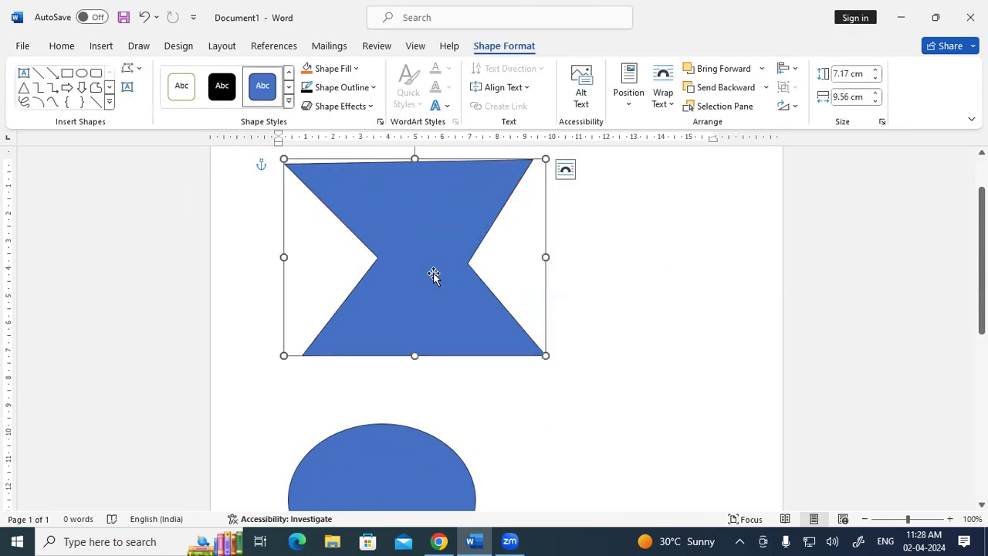
pyautogui.click(130, 72)
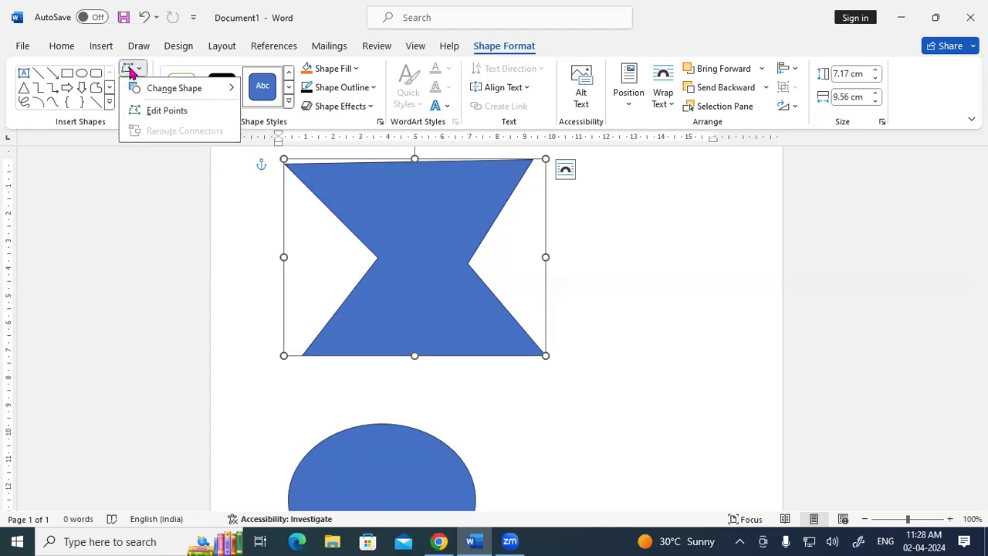
pyautogui.click(151, 112)
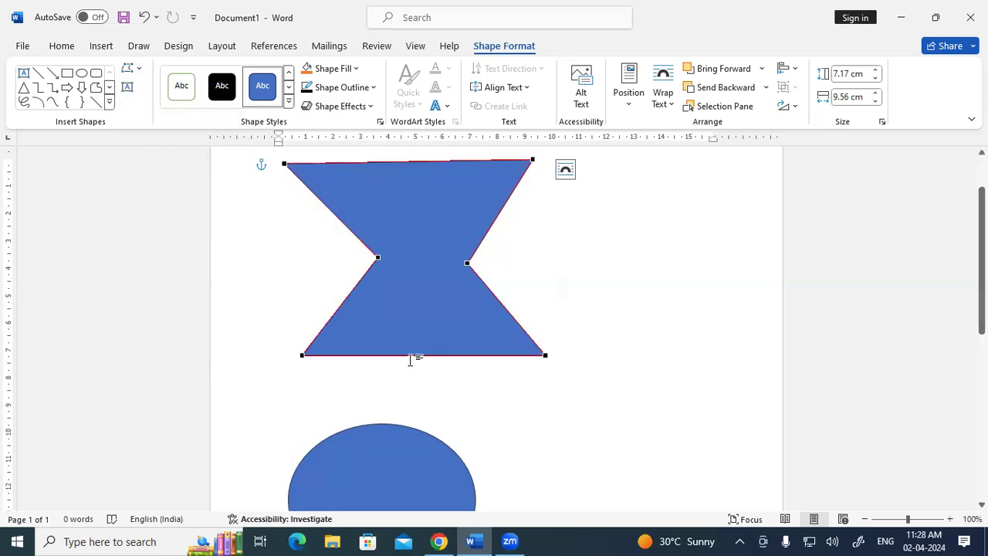
pyautogui.moveTo(468, 262); pyautogui.dragTo(510, 266)
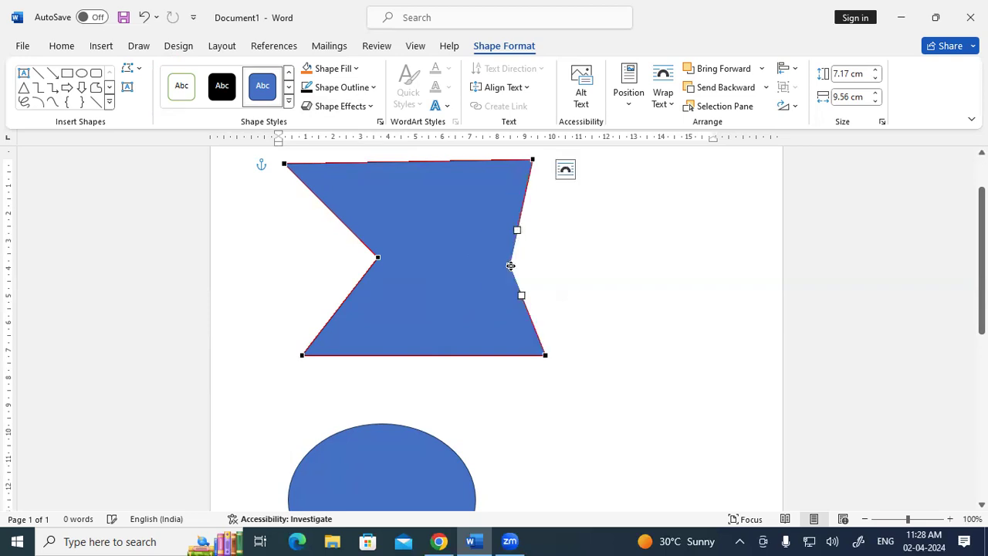
pyautogui.moveTo(378, 257); pyautogui.dragTo(352, 259)
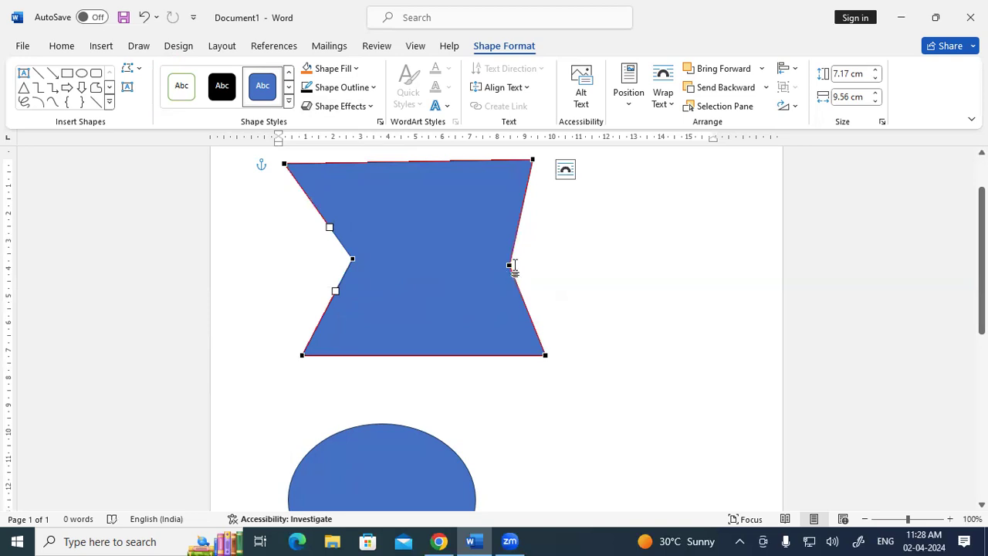
pyautogui.moveTo(508, 265); pyautogui.dragTo(538, 265)
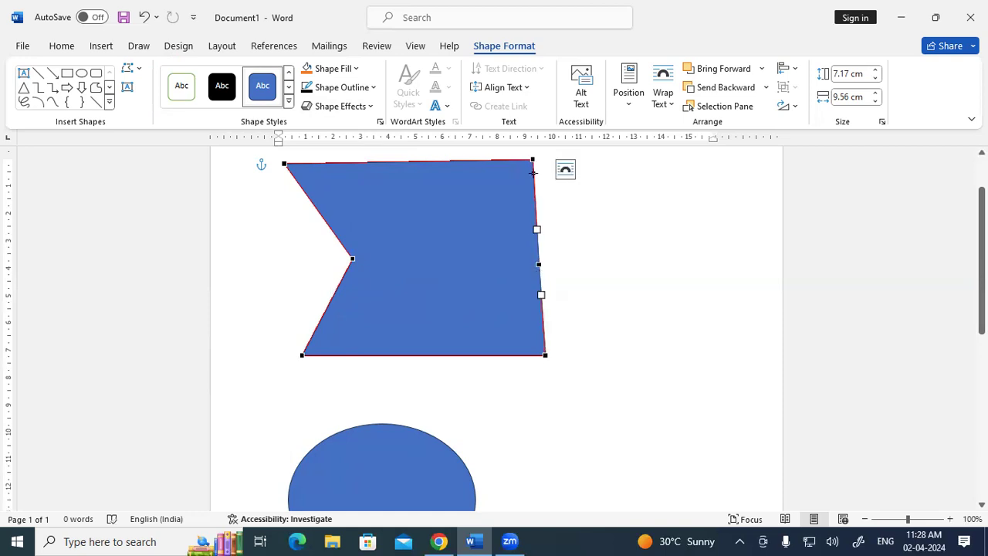
pyautogui.moveTo(533, 161)
pyautogui.mouseDown()
pyautogui.moveTo(550, 162)
pyautogui.moveTo(540, 160)
pyautogui.mouseUp()
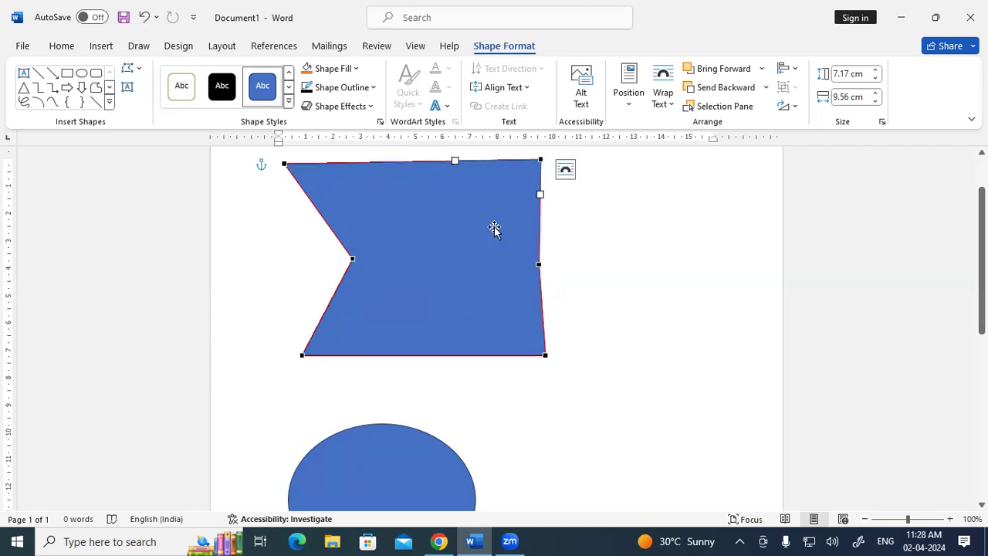
# Step: Draw a text box about 4.66 cm high and 2.81 cm wide right of the blue shape, containing the text "xcvvgfdfgdggfgggdf"
pyautogui.click(128, 91)
pyautogui.moveTo(584, 211); pyautogui.dragTo(662, 338)
pyautogui.write('xc')
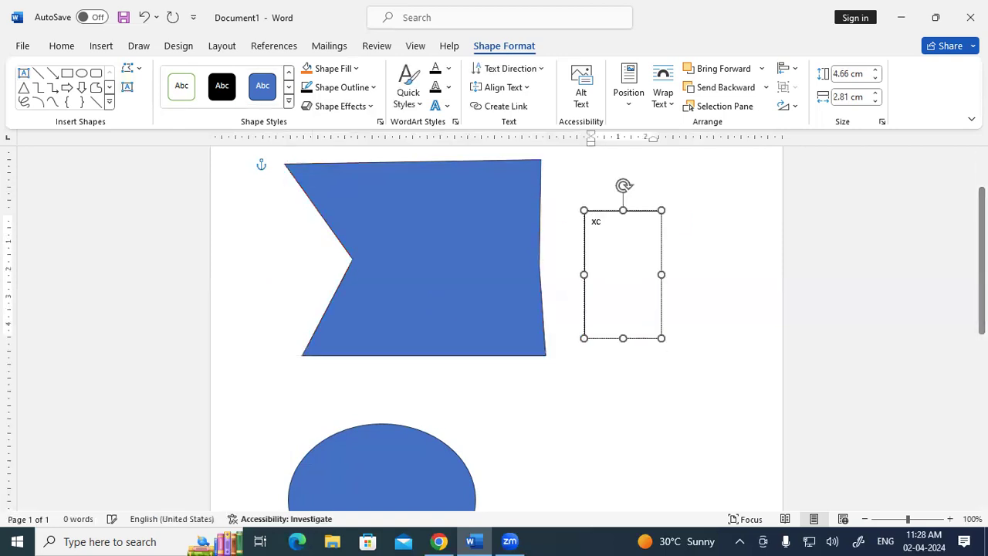
pyautogui.write('vvgfdfgdggdf')
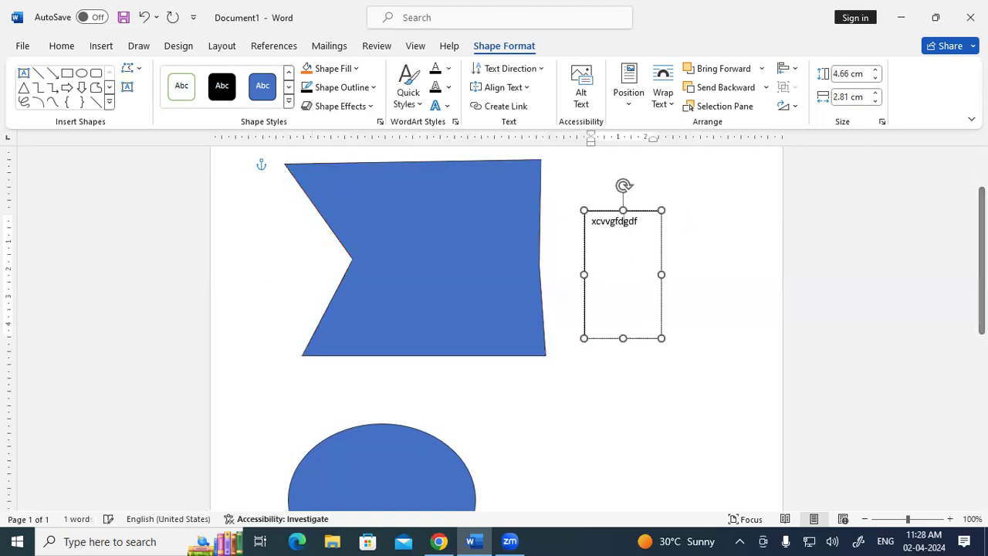
pyautogui.write('fgdggfgg')
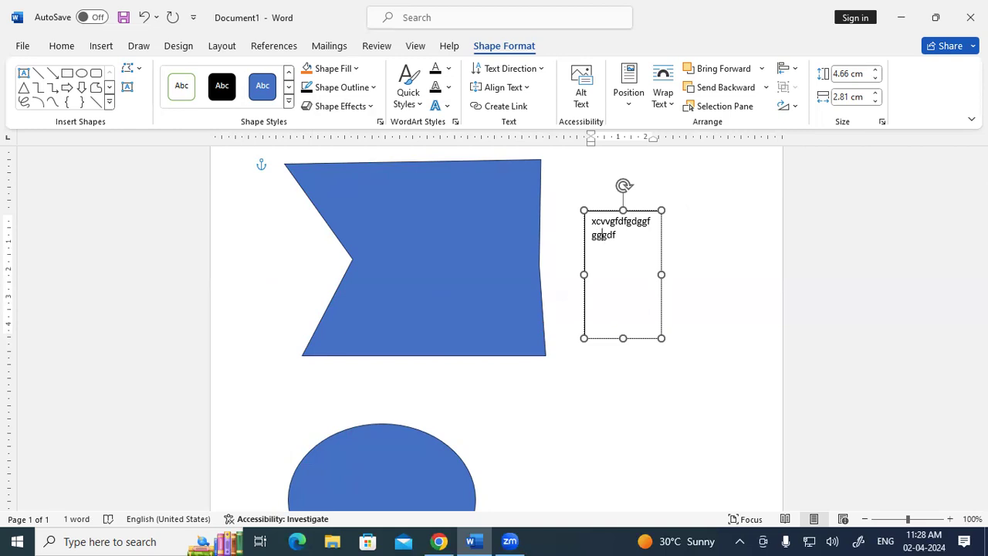
pyautogui.click(419, 409)
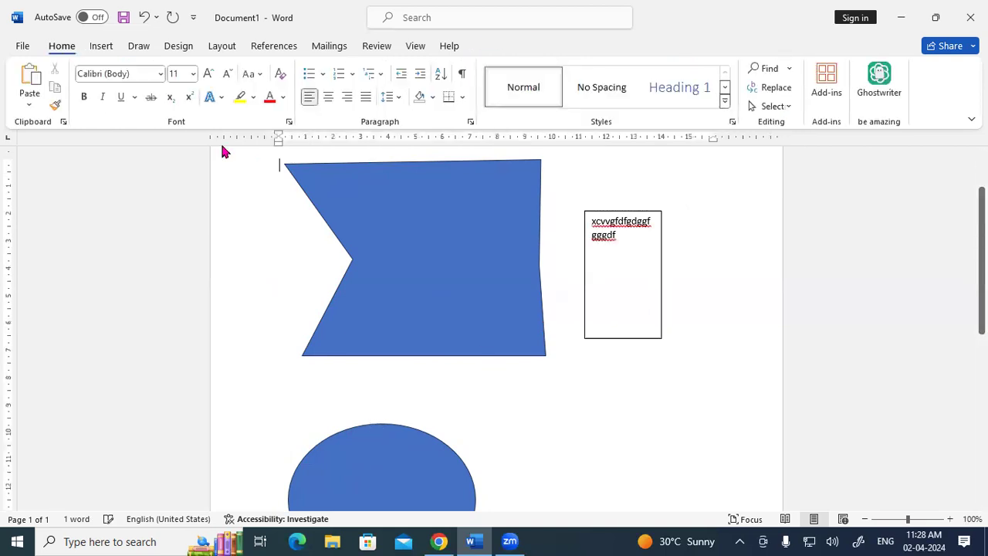
# Step: Fill the blue notched shape above the oval with a custom purple, RGB 175, 32, 232
pyautogui.click(479, 242)
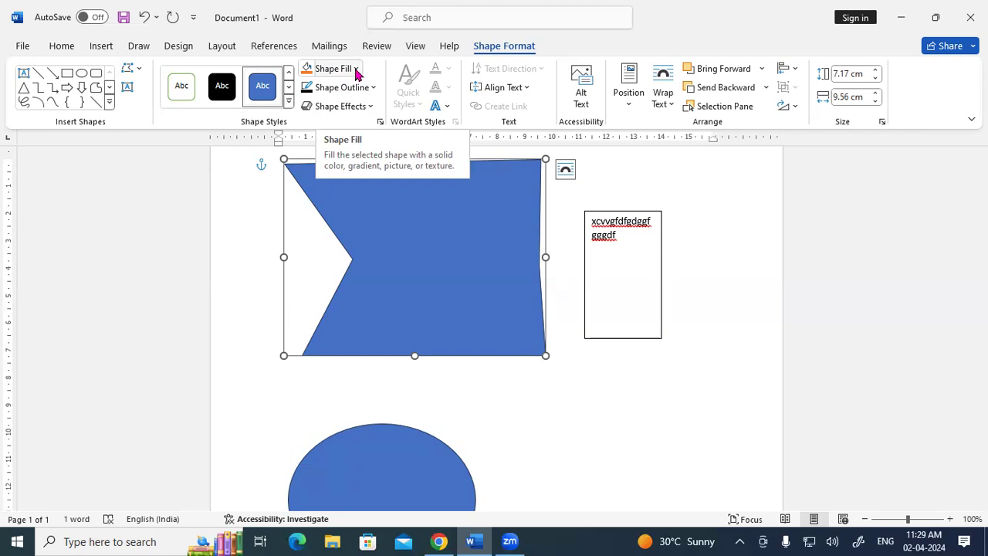
pyautogui.click(355, 70)
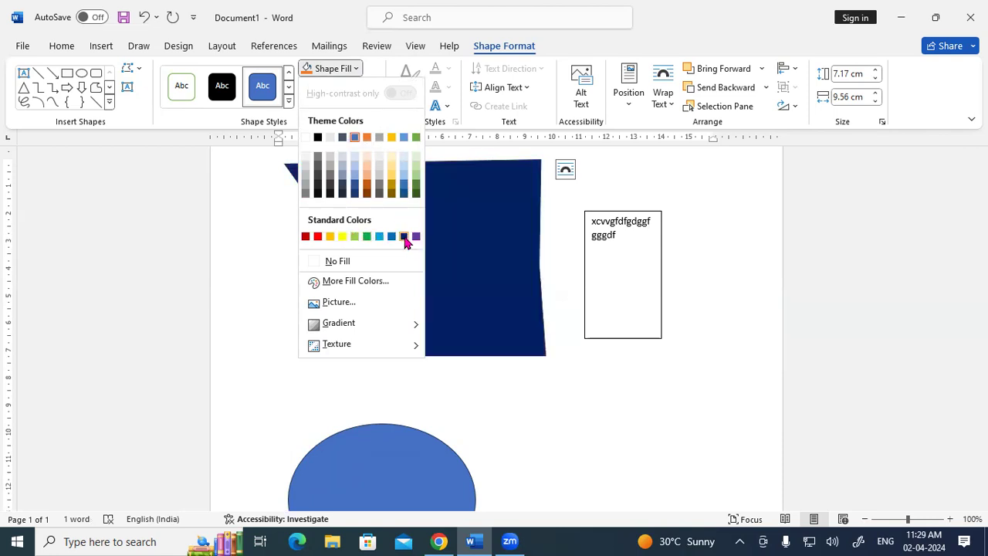
pyautogui.click(355, 282)
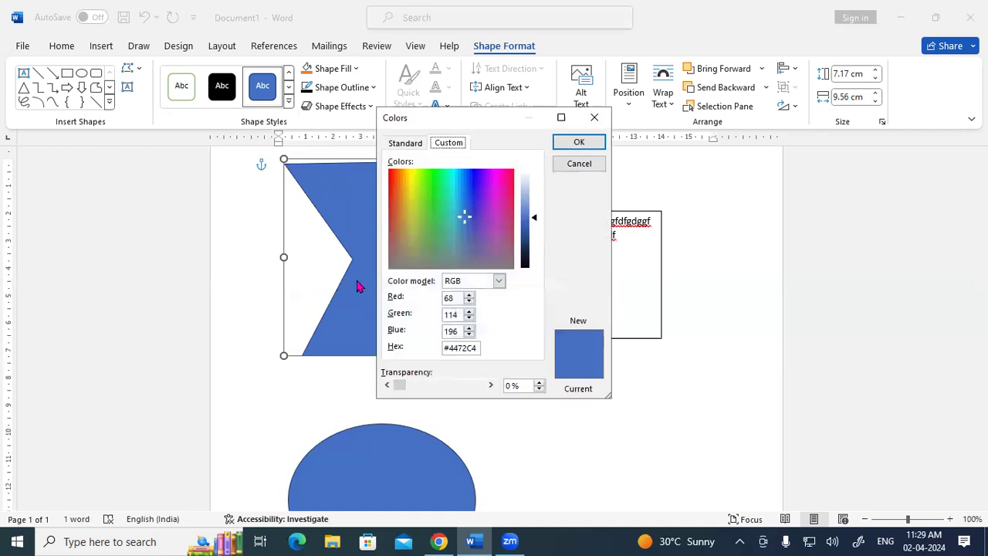
pyautogui.moveTo(470, 216); pyautogui.dragTo(488, 193)
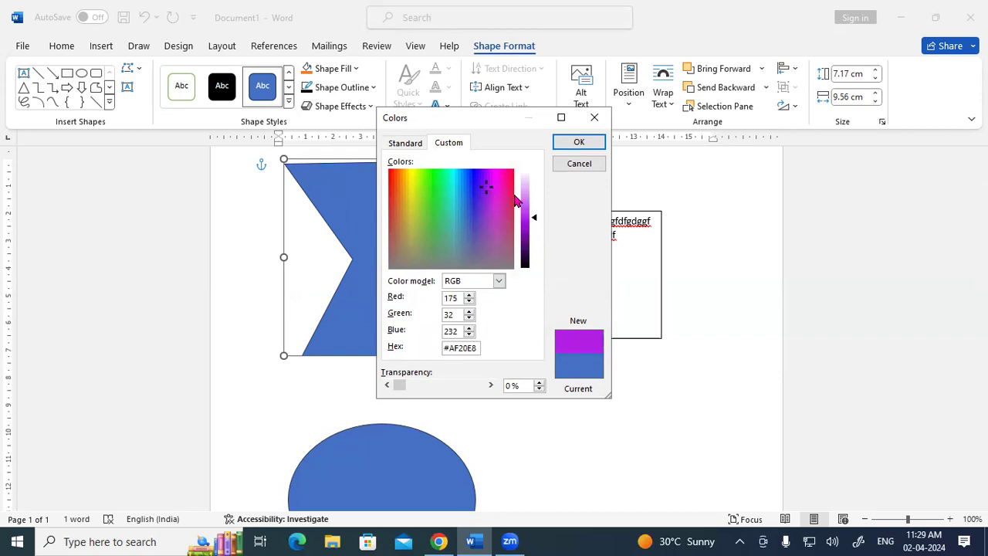
pyautogui.click(575, 146)
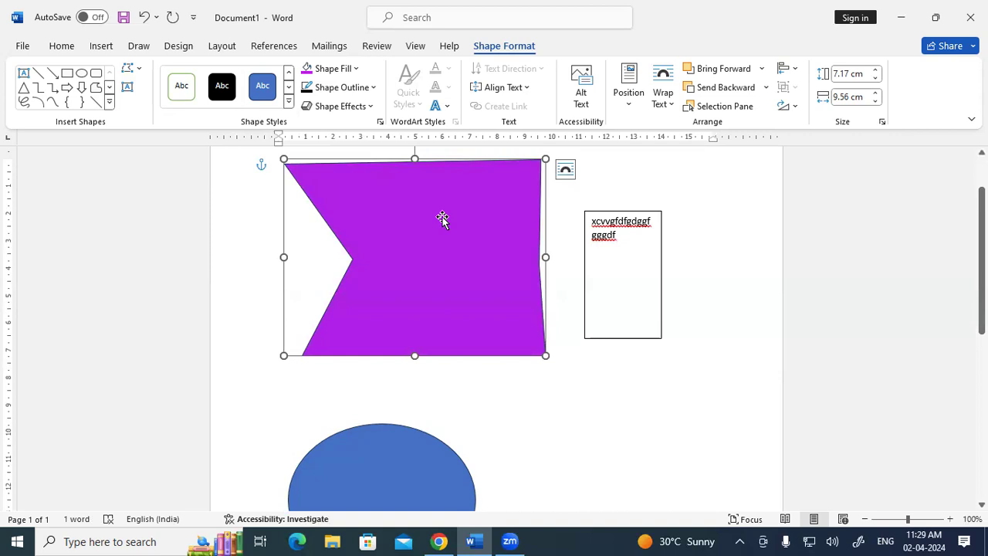
# Step: Fill the purple notched shape with the "computer" picture file from the Desktop folder
pyautogui.click(356, 68)
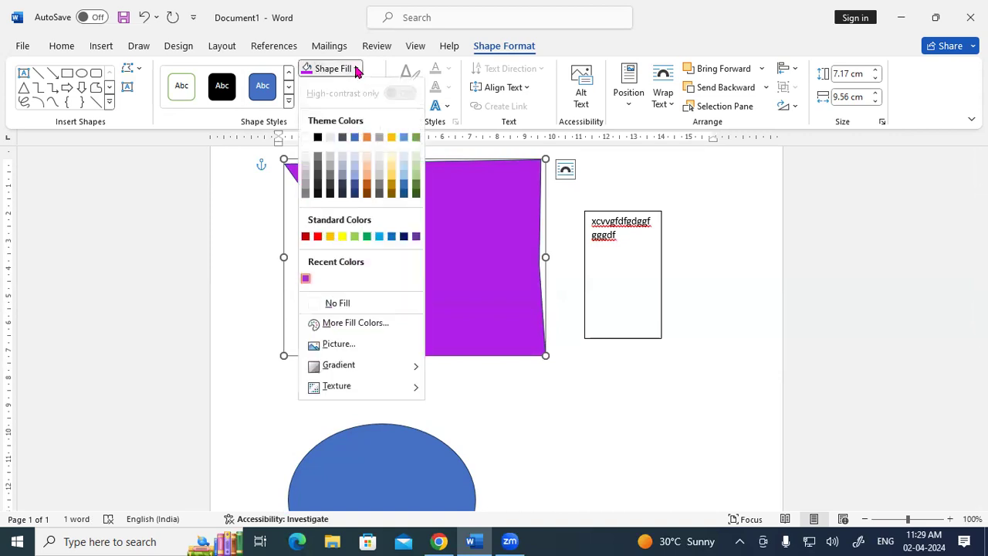
pyautogui.click(334, 345)
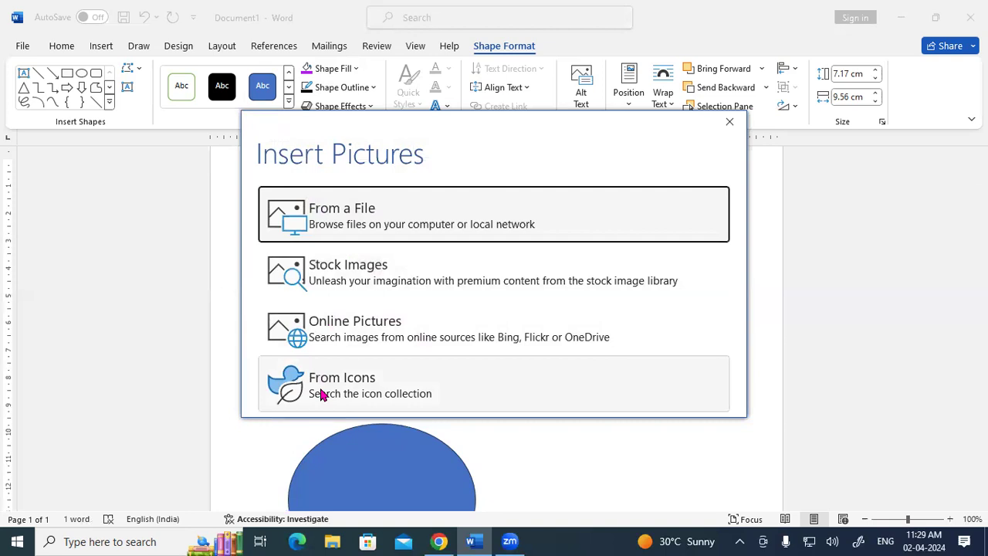
pyautogui.click(332, 214)
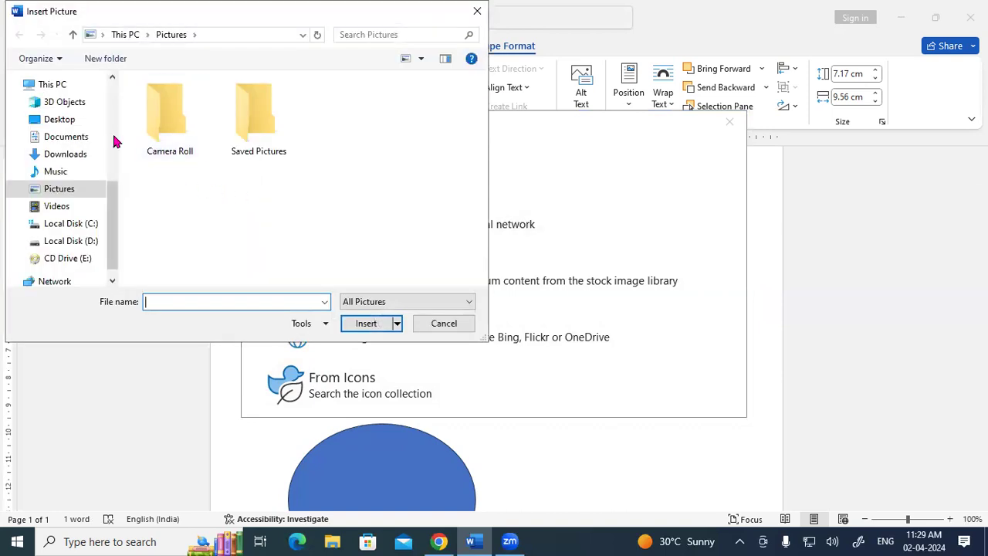
pyautogui.click(66, 123)
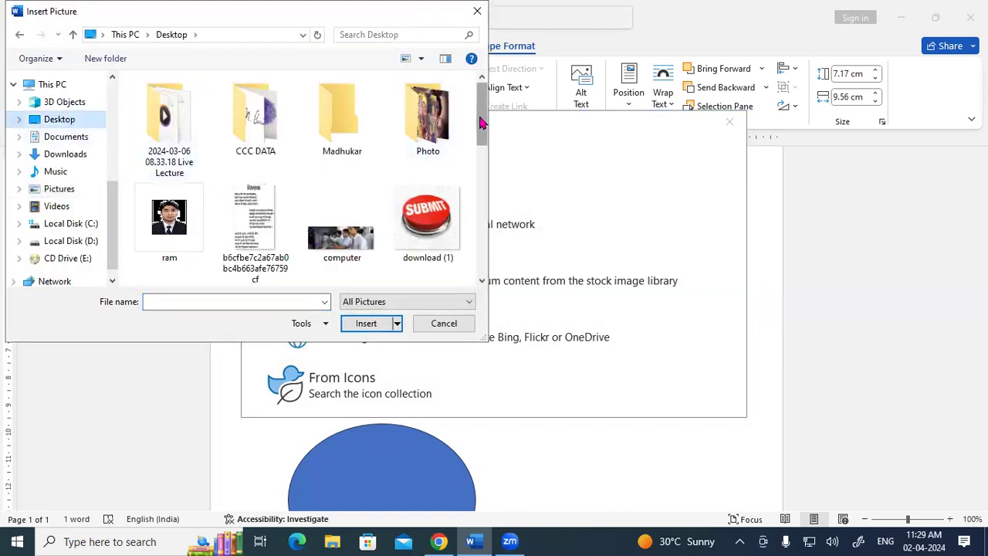
pyautogui.scroll(-3, 347, 131)
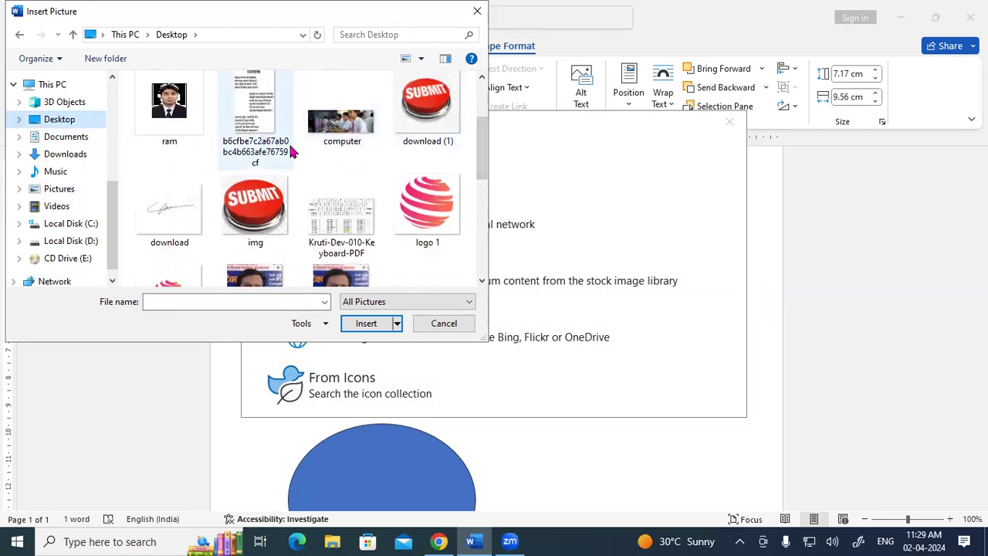
pyautogui.click(341, 124)
pyautogui.click(360, 325)
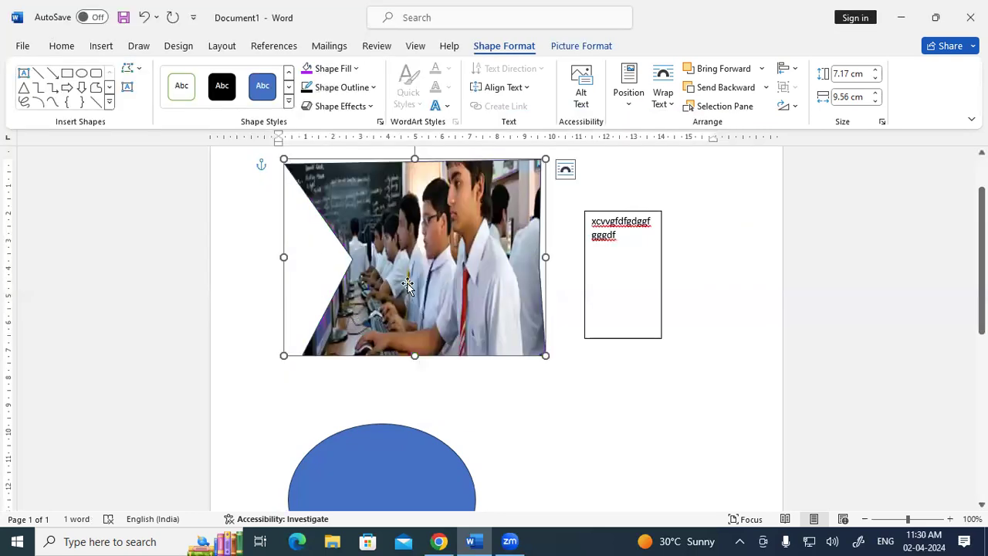
# Step: Enlarge the picture-filled shape to about 9.05 cm high and 15.53 cm wide, and delete the text box overlapping it
pyautogui.moveTo(546, 356); pyautogui.dragTo(708, 407)
pyautogui.click(612, 222)
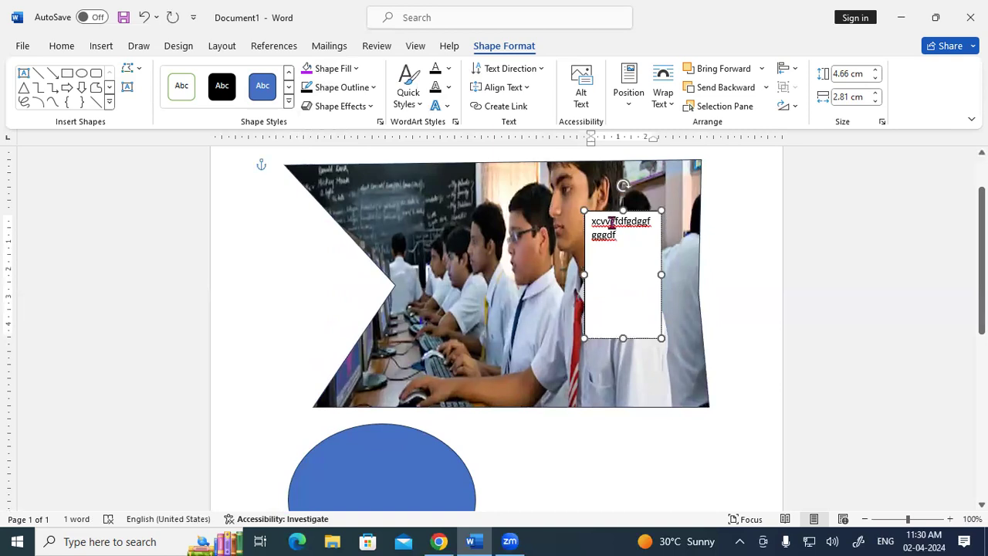
pyautogui.click(590, 212)
pyautogui.press('Delete')
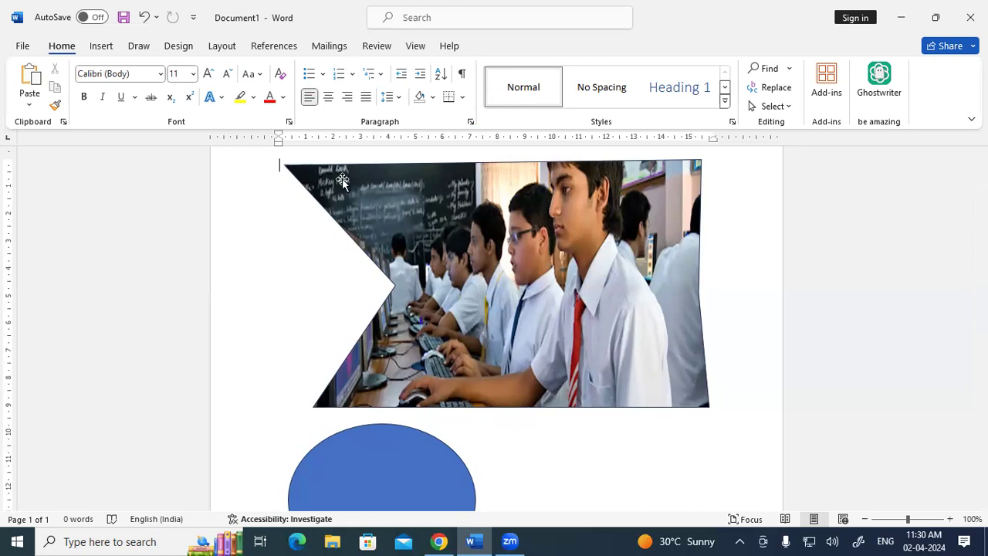
# Step: Fill the picture-filled shape with the light blue gradient variation that radiates from a darker centre
pyautogui.click(471, 225)
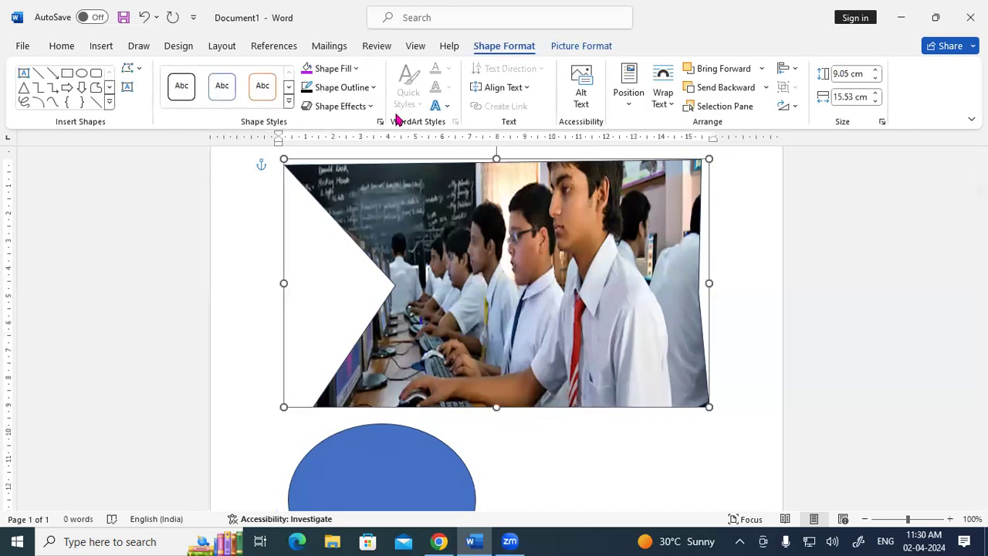
pyautogui.click(359, 71)
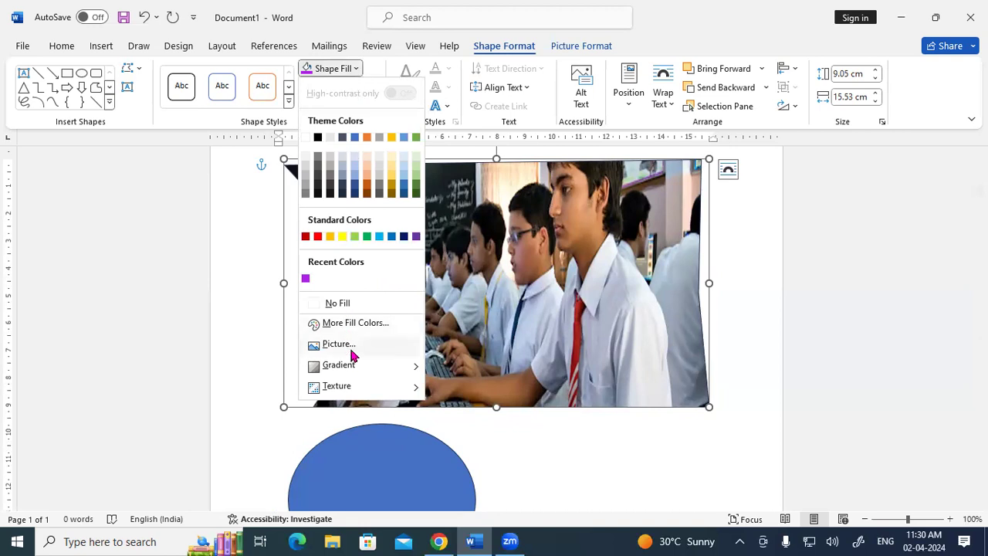
pyautogui.moveTo(351, 366)
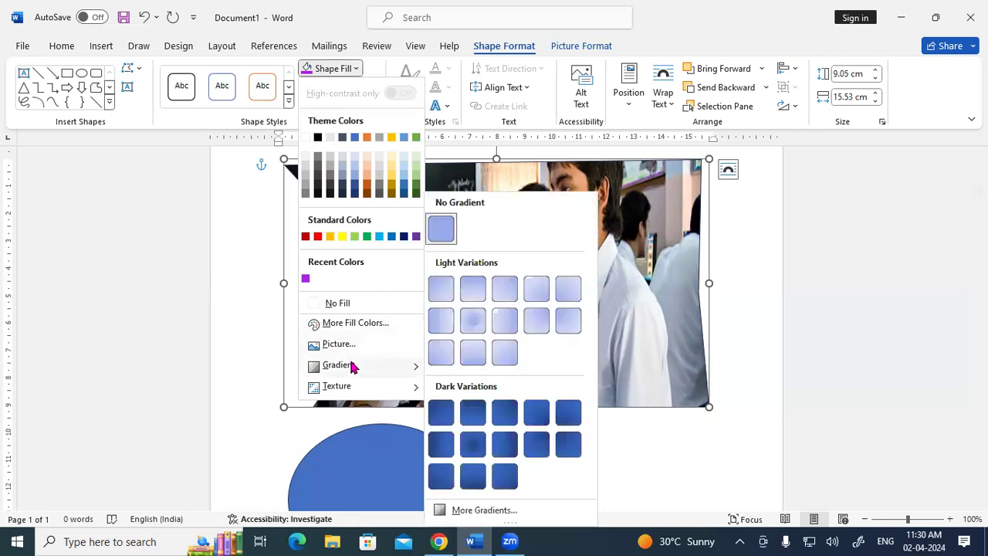
pyautogui.click(464, 325)
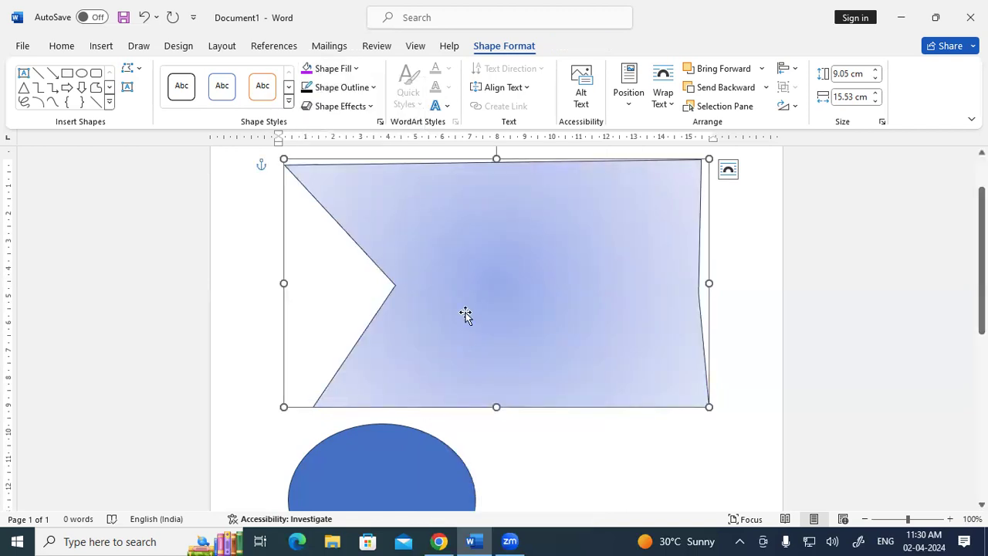
pyautogui.scroll(-1, 465, 314)
pyautogui.scroll(1, 465, 314)
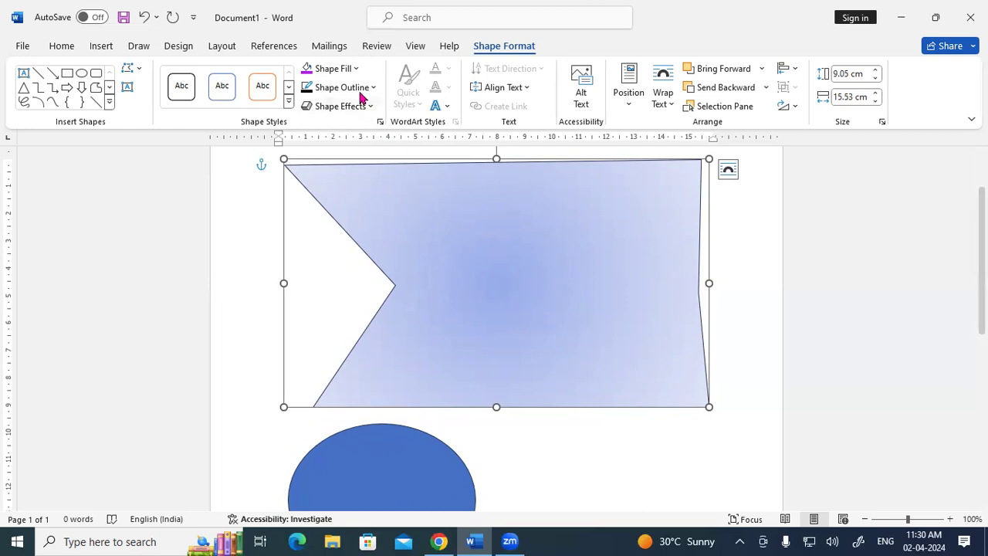
# Step: Change the notched shape's gradient to the linear variation that fades from darker at the top to lighter at the bottom
pyautogui.click(354, 70)
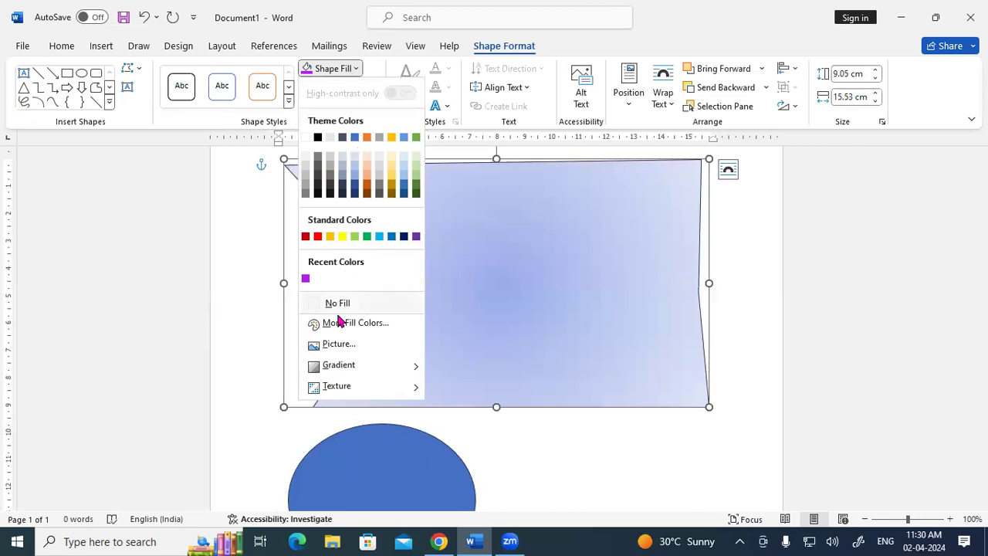
pyautogui.moveTo(341, 366)
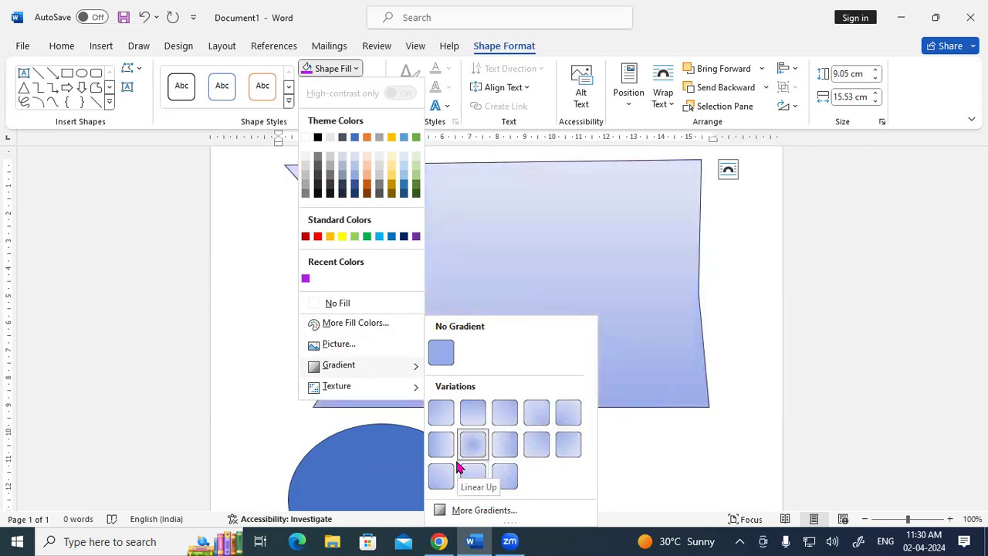
pyautogui.click(473, 414)
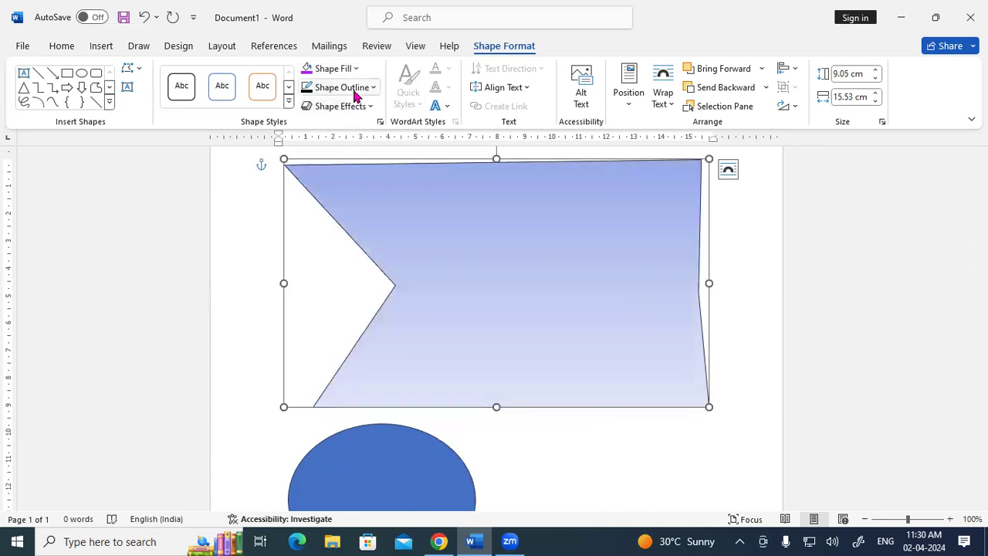
# Step: Fill the notched shape with the brown marble texture, and replace that with the cork texture
pyautogui.click(355, 93)
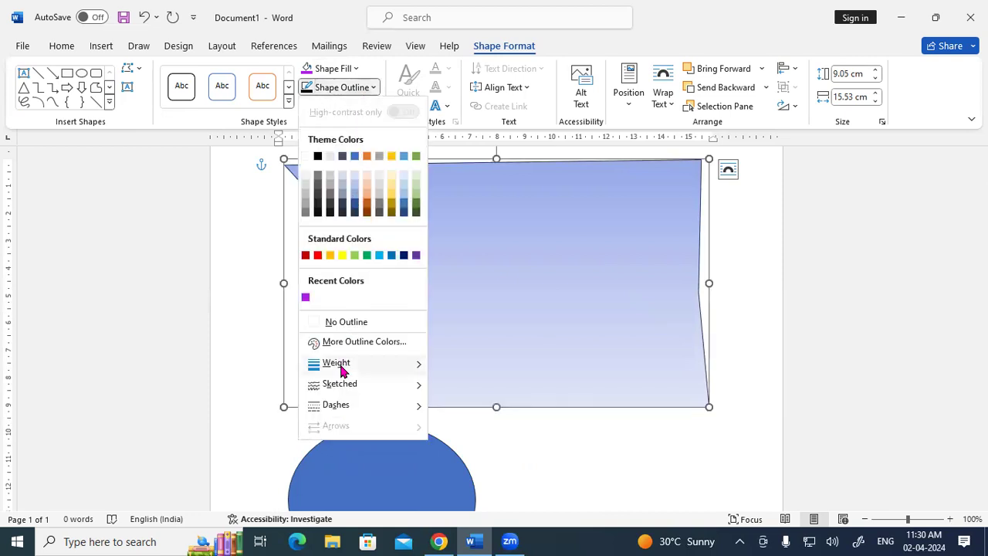
pyautogui.click(342, 70)
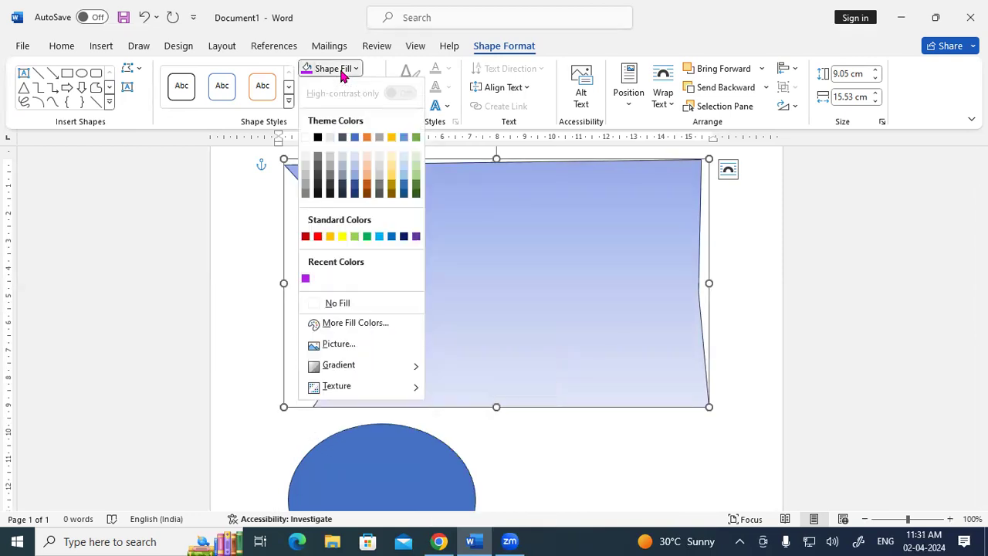
pyautogui.moveTo(343, 389)
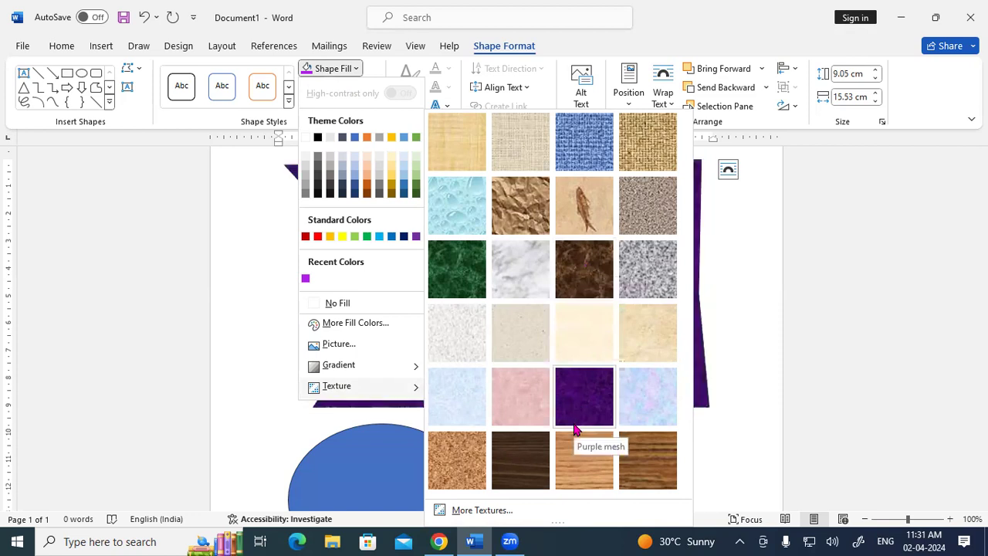
pyautogui.click(571, 282)
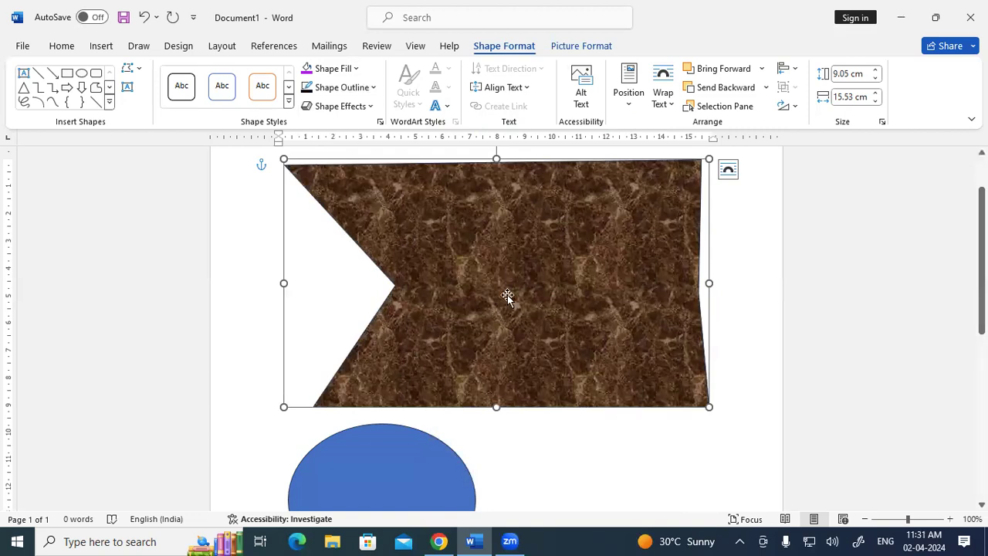
pyautogui.click(348, 69)
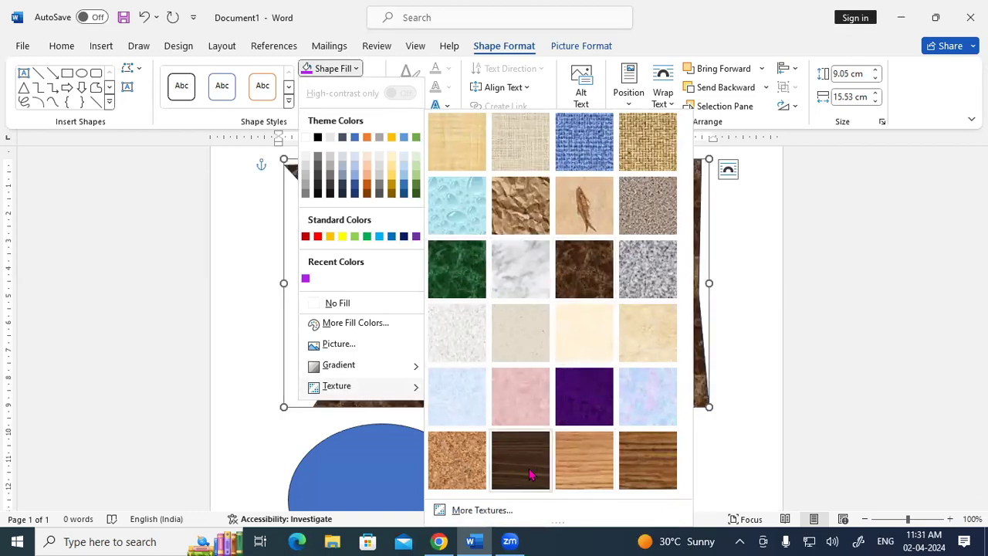
pyautogui.click(450, 470)
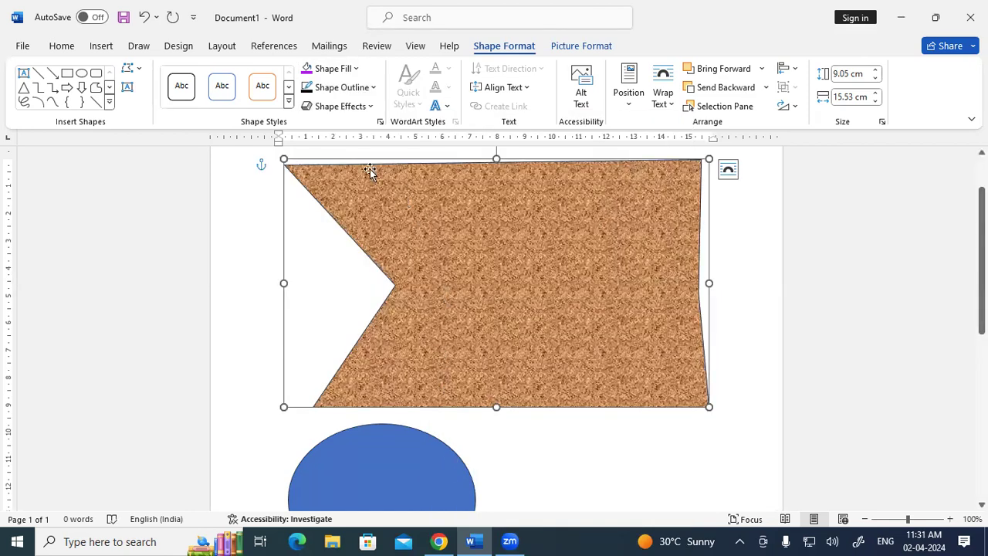
pyautogui.click(347, 108)
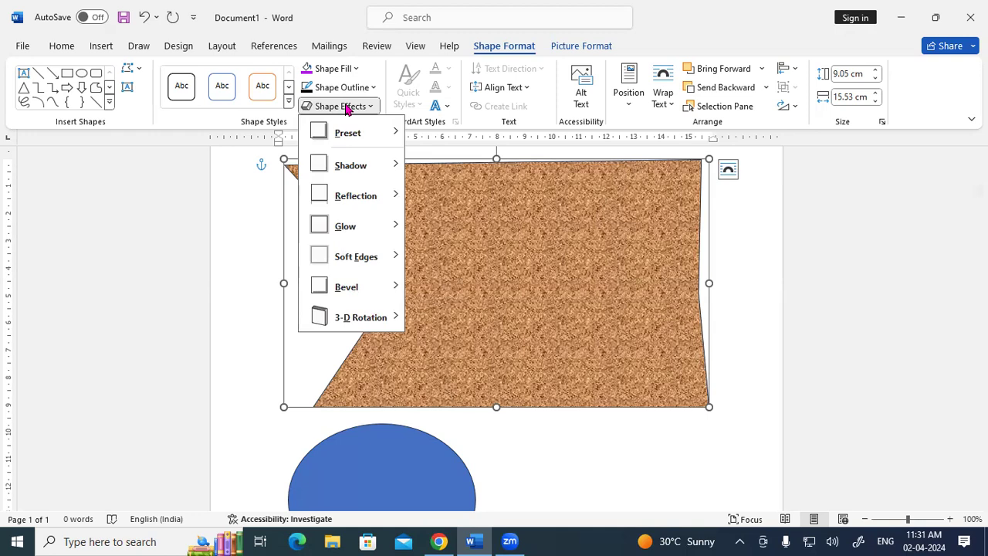
pyautogui.moveTo(349, 171)
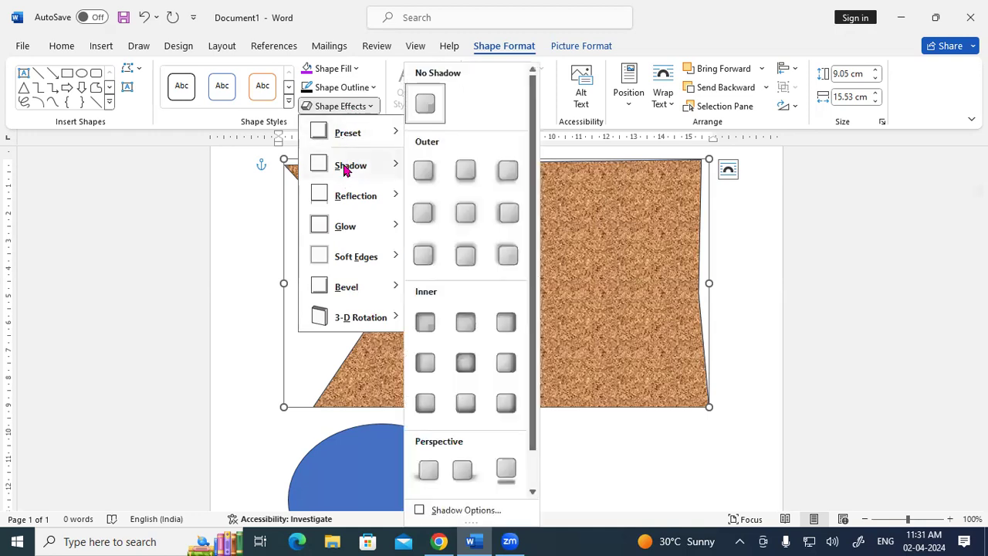
pyautogui.click(710, 343)
# Step: Add an outer shadow along the bottom of the blue oval, and enlarge the oval to about 6.14 cm high and 7.2 cm wide
pyautogui.scroll(-6, 453, 399)
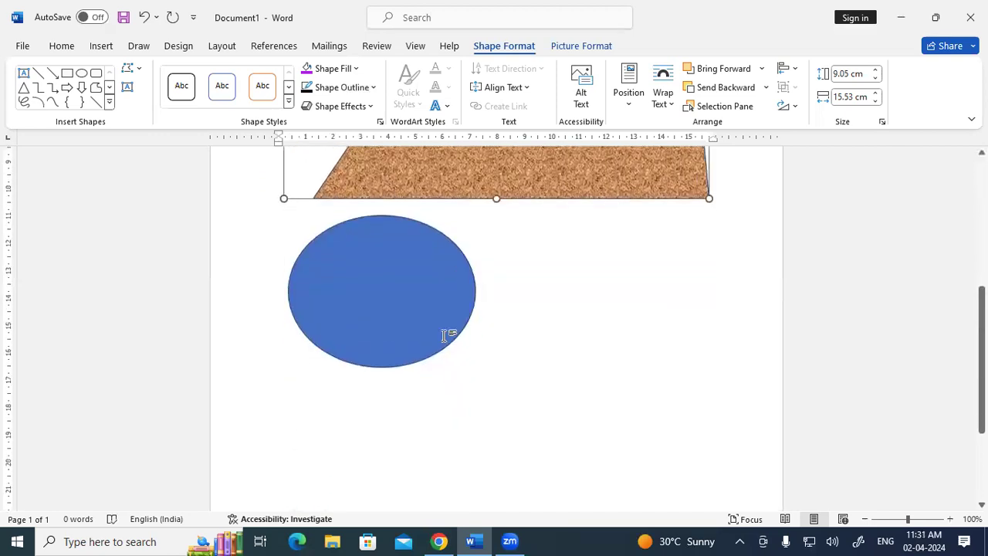
pyautogui.click(388, 262)
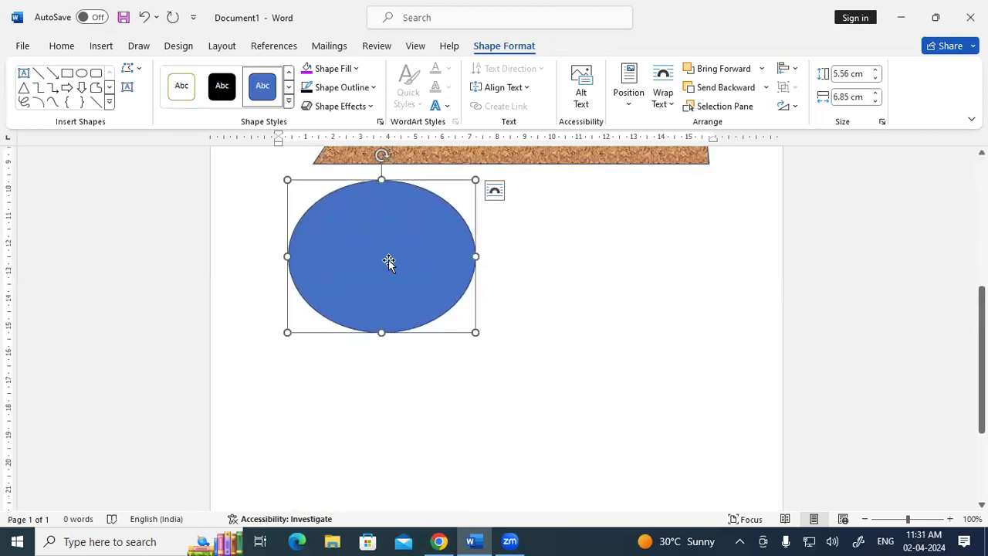
pyautogui.click(355, 108)
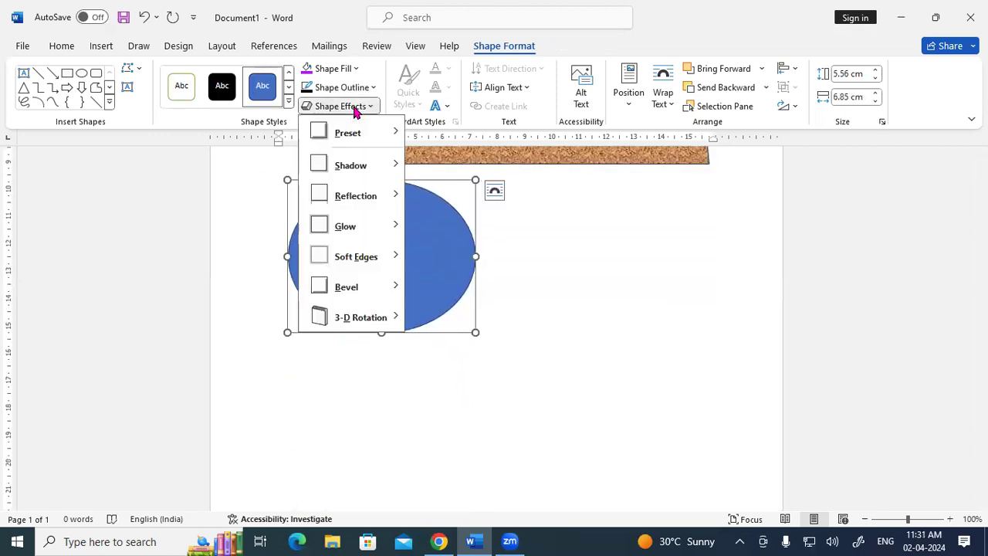
pyautogui.moveTo(361, 164)
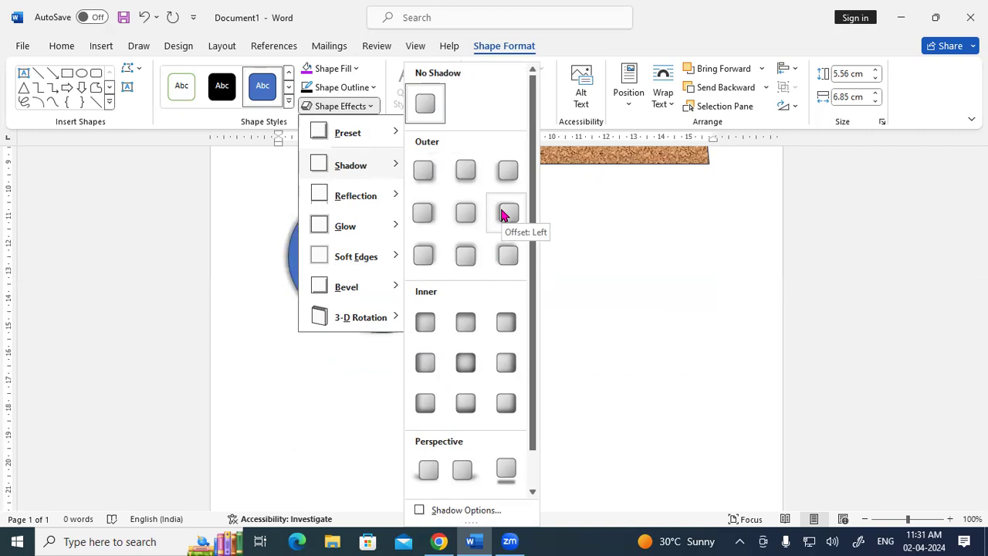
pyautogui.click(469, 175)
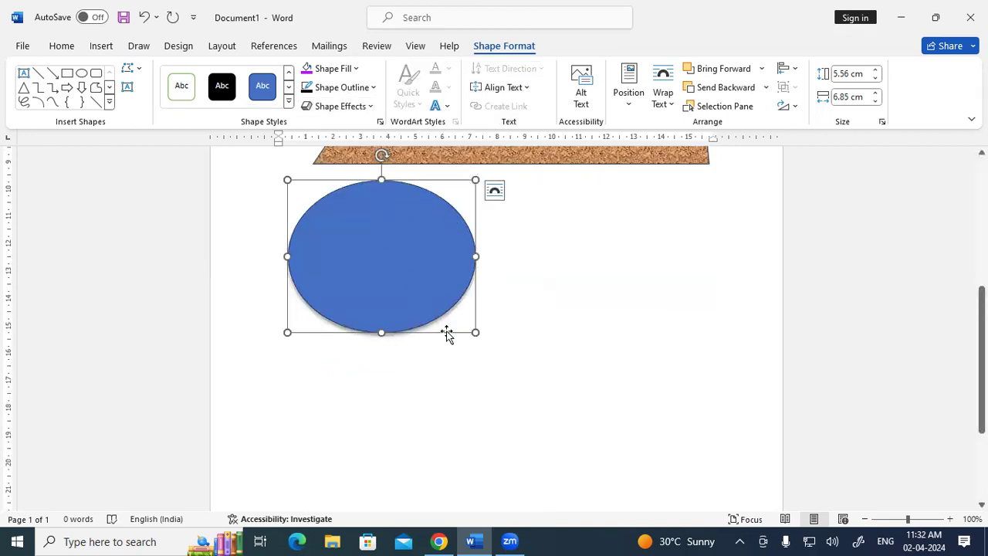
pyautogui.moveTo(477, 332); pyautogui.dragTo(485, 348)
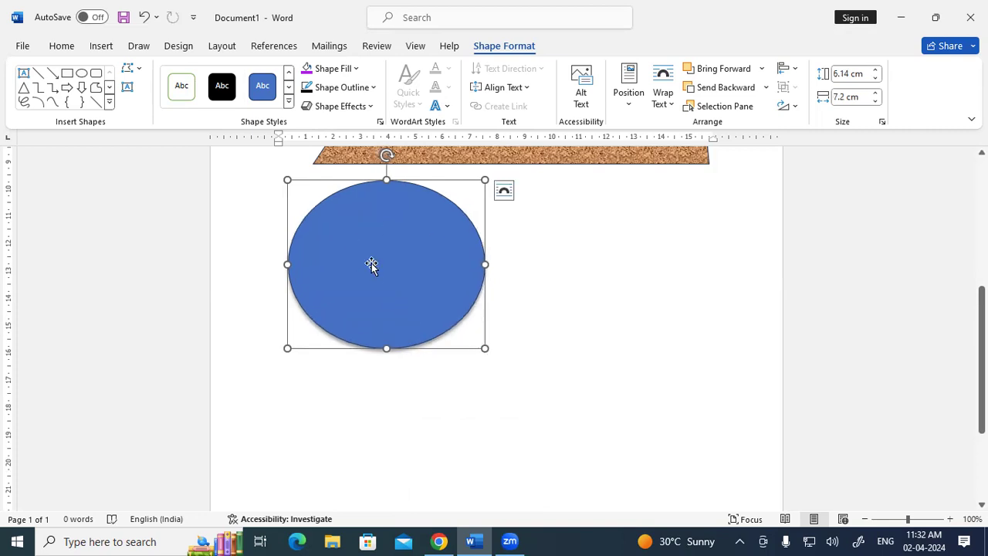
# Step: Open the detailed shadow settings of the blue oval and set its shadow colour to red
pyautogui.click(348, 110)
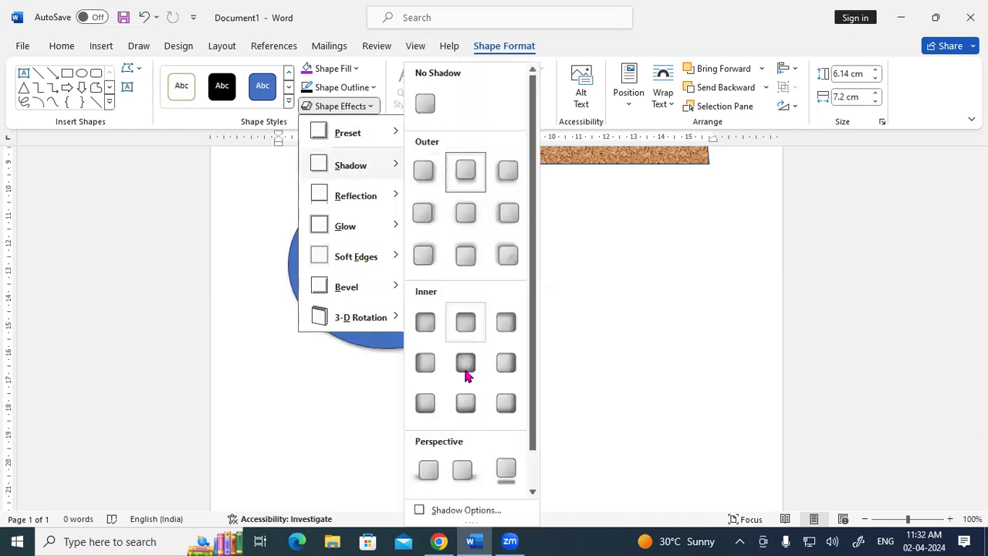
pyautogui.click(463, 511)
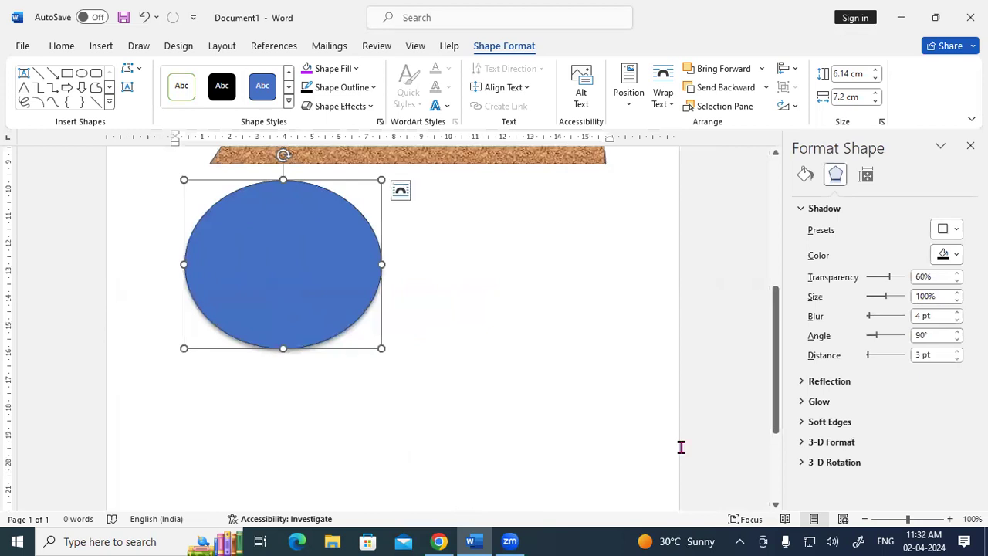
pyautogui.click(957, 255)
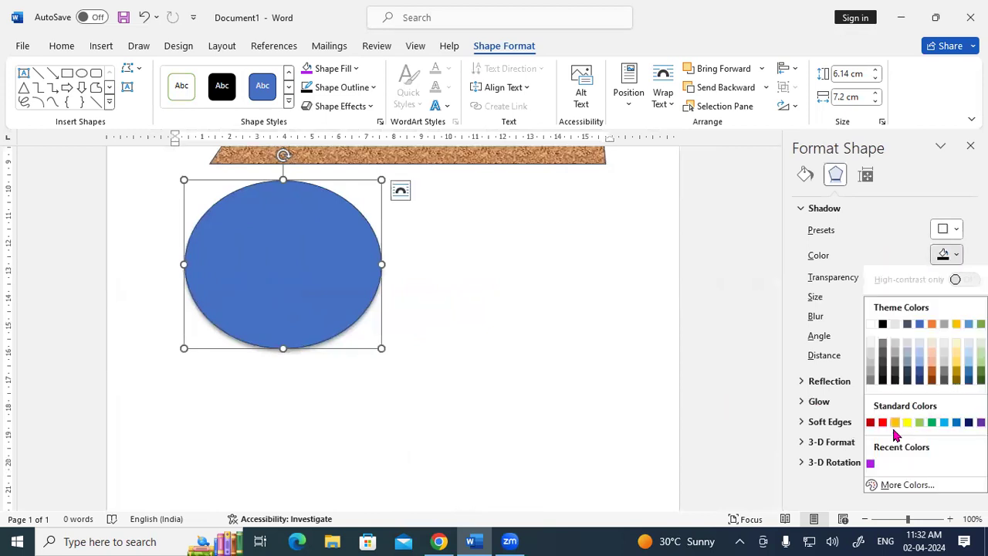
pyautogui.click(882, 423)
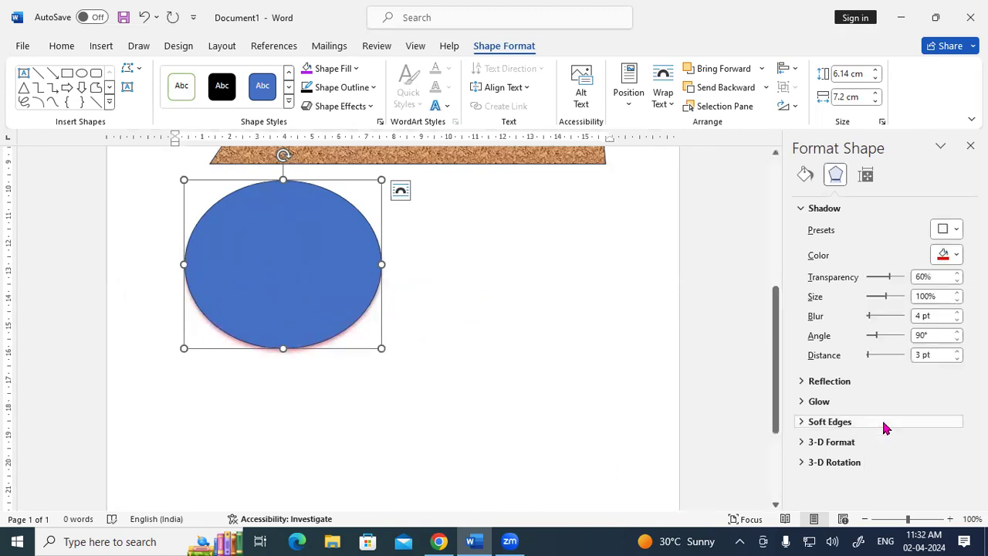
# Step: Recolour the oval's shadow black, and replace that with the standard green
pyautogui.click(956, 256)
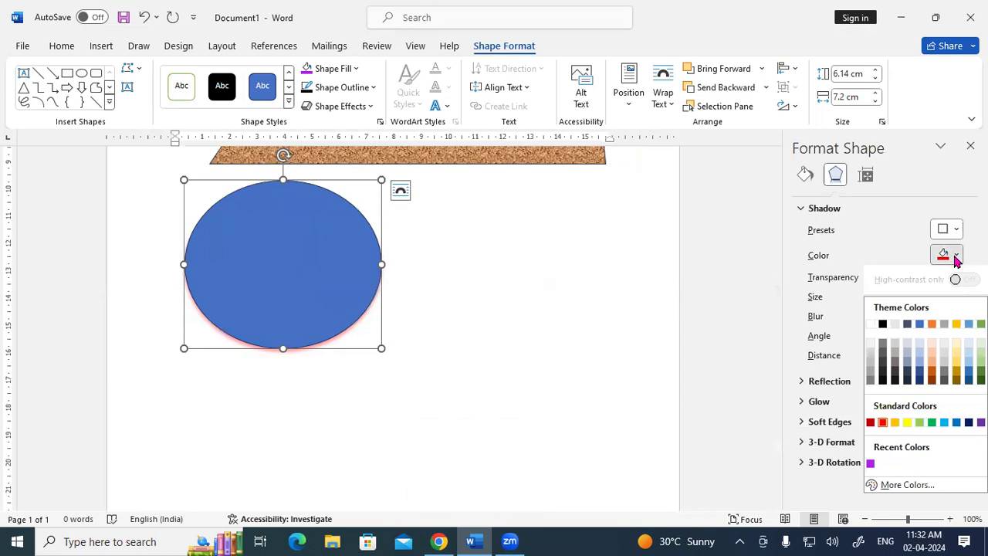
pyautogui.click(882, 325)
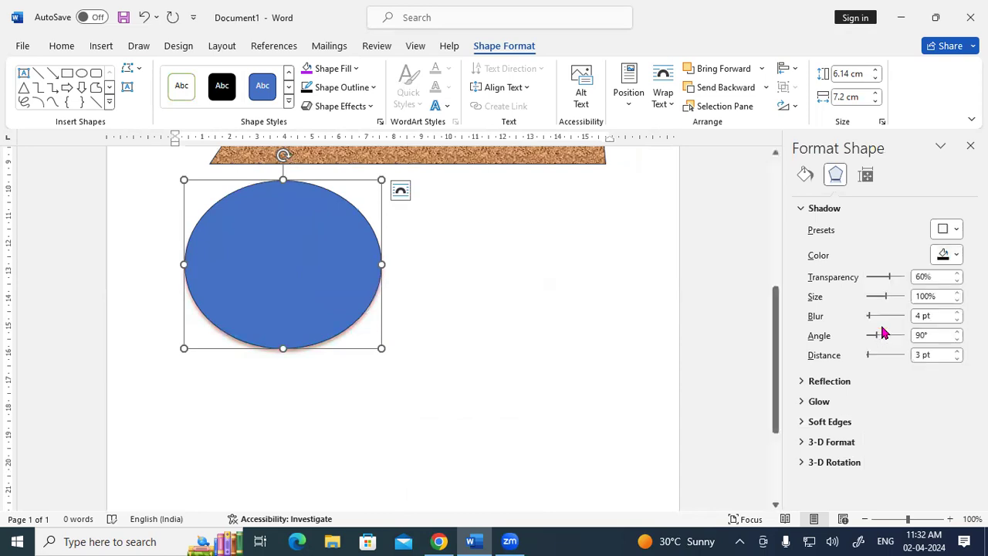
pyautogui.click(956, 255)
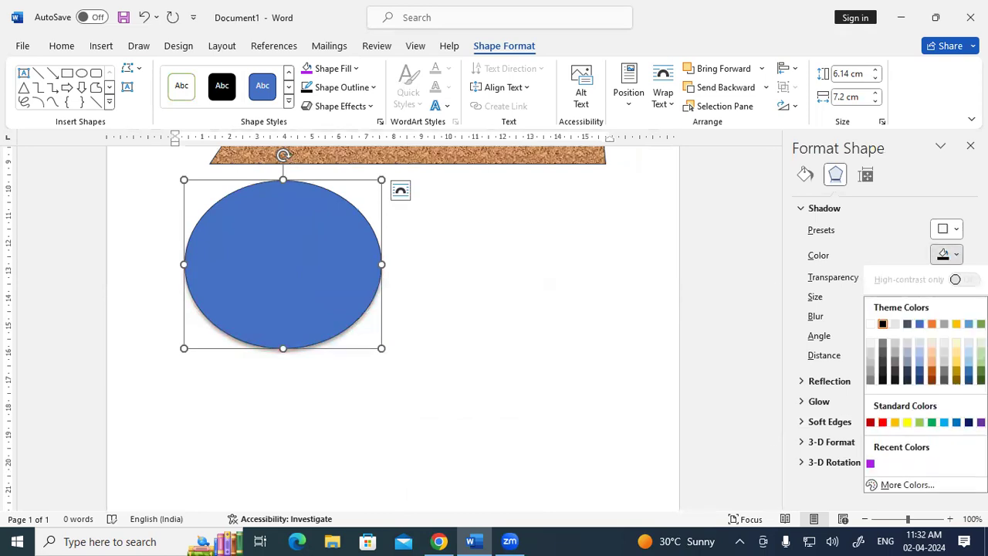
pyautogui.click(932, 423)
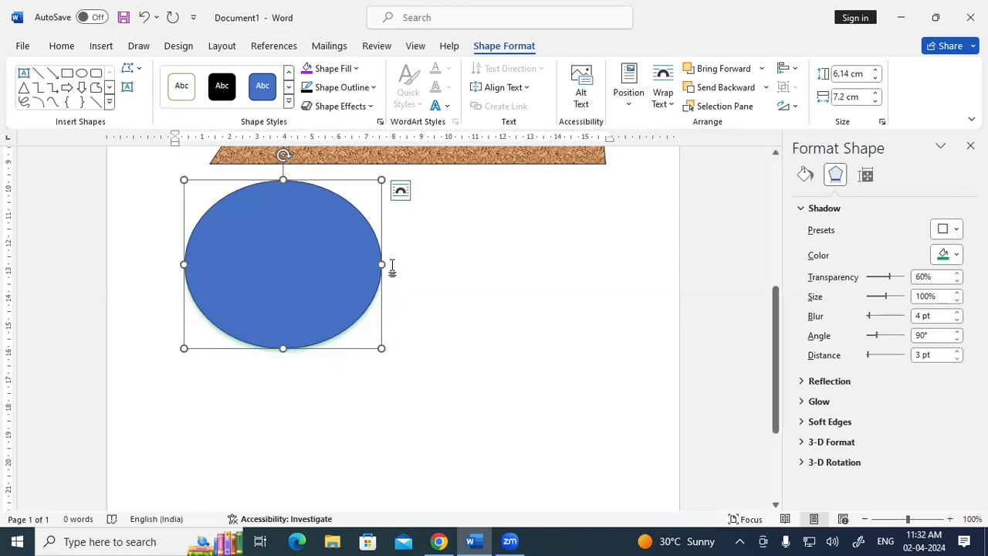
pyautogui.click(346, 108)
pyautogui.moveTo(353, 170)
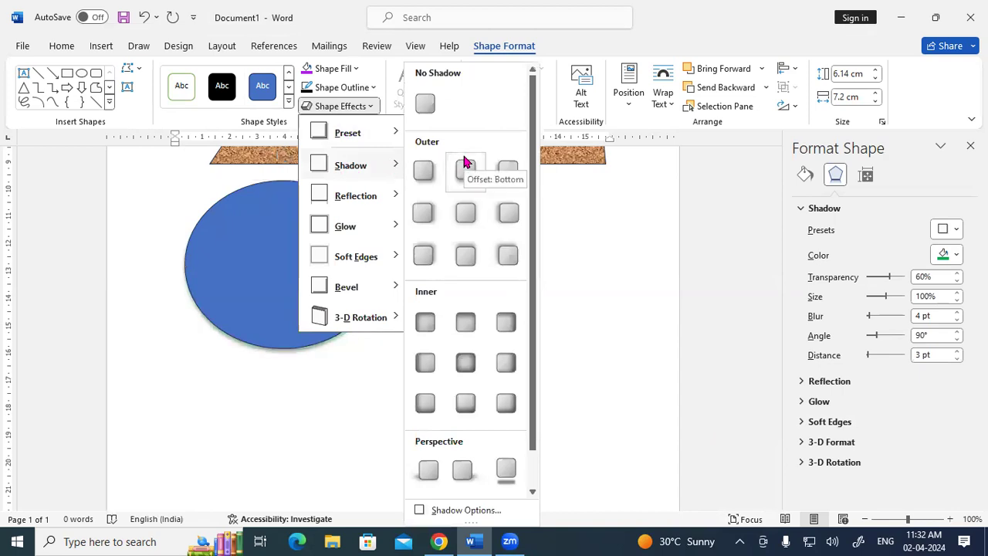
pyautogui.scroll(-1, 465, 321)
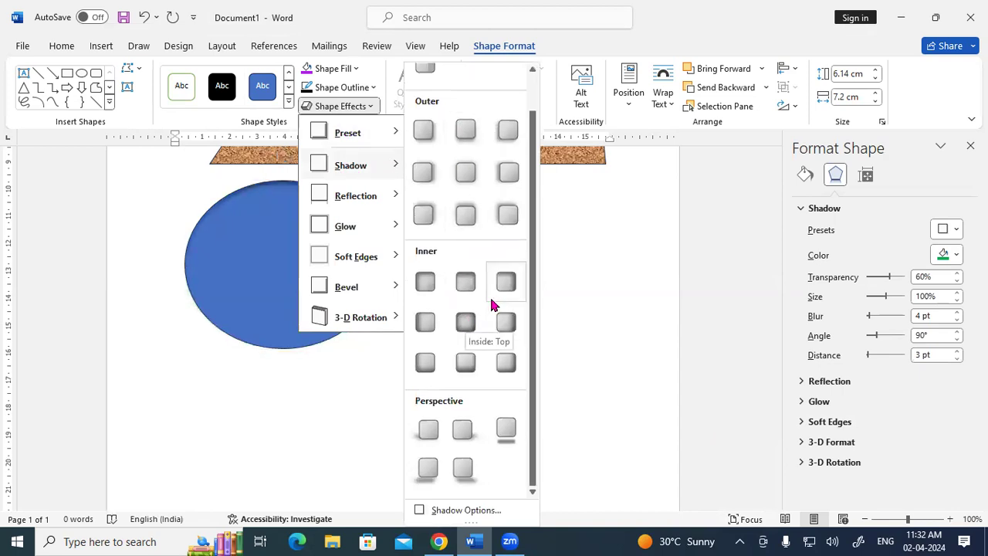
pyautogui.click(646, 312)
# Step: Adjust the oval's green shadow to 124% size, 6 pt blur, 99° angle and 0 pt distance
pyautogui.moveTo(887, 301); pyautogui.dragTo(893, 300)
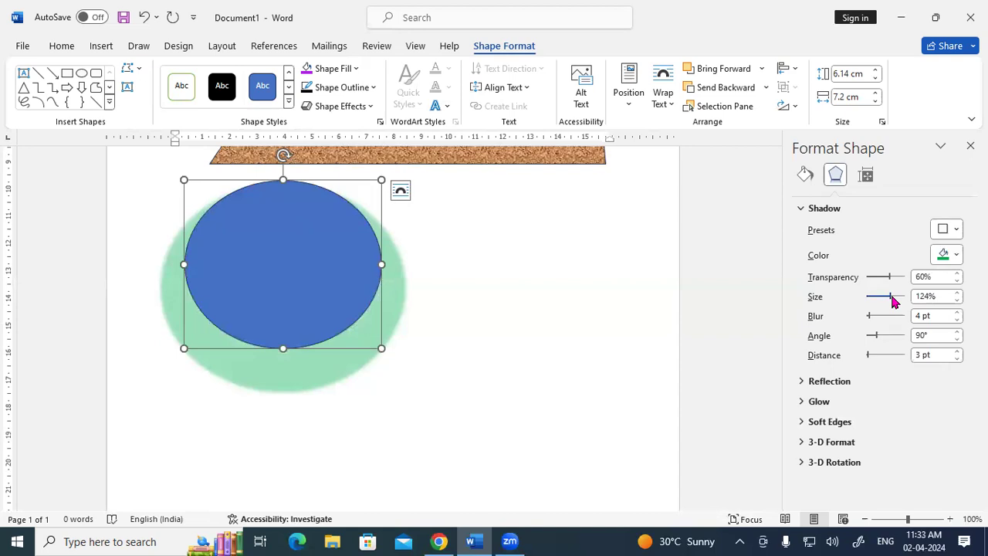
pyautogui.moveTo(870, 319); pyautogui.dragTo(865, 354)
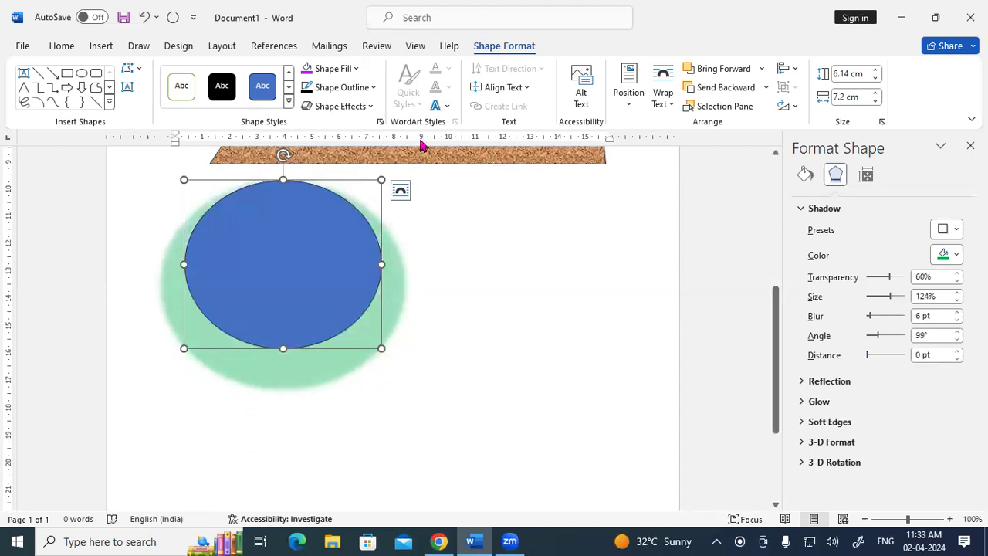
# Step: Apply the Preset 12 shape effect to the blue oval
pyautogui.click(367, 108)
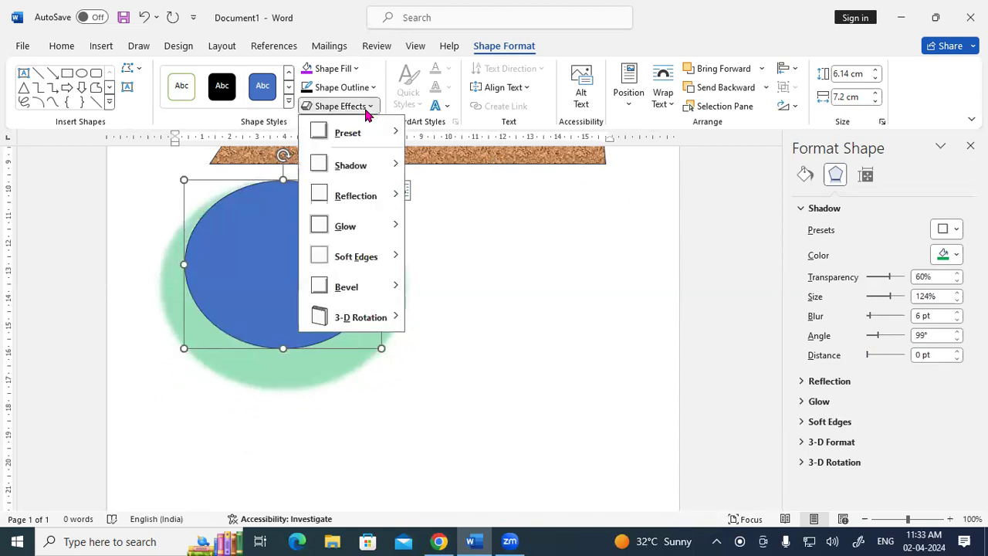
pyautogui.moveTo(367, 133)
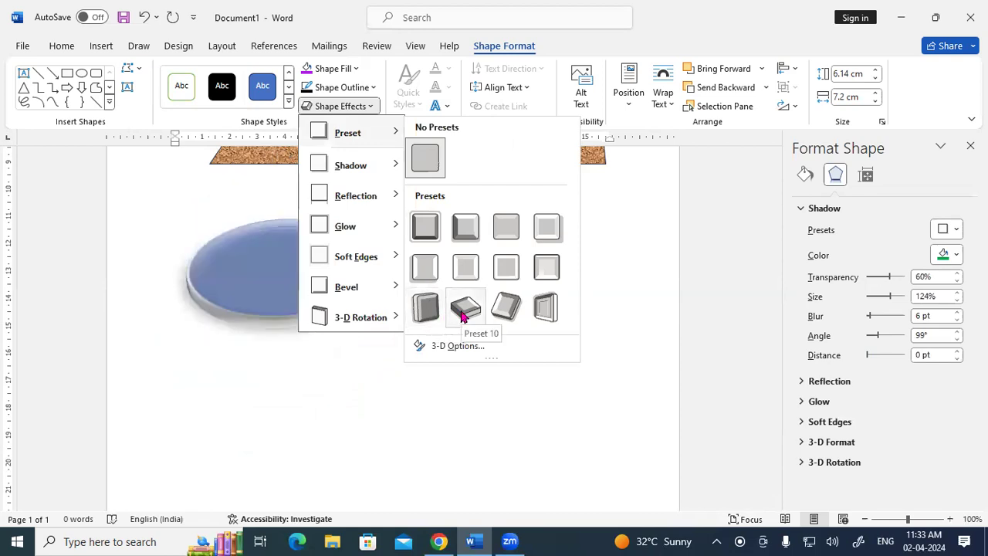
pyautogui.click(537, 311)
pyautogui.click(526, 317)
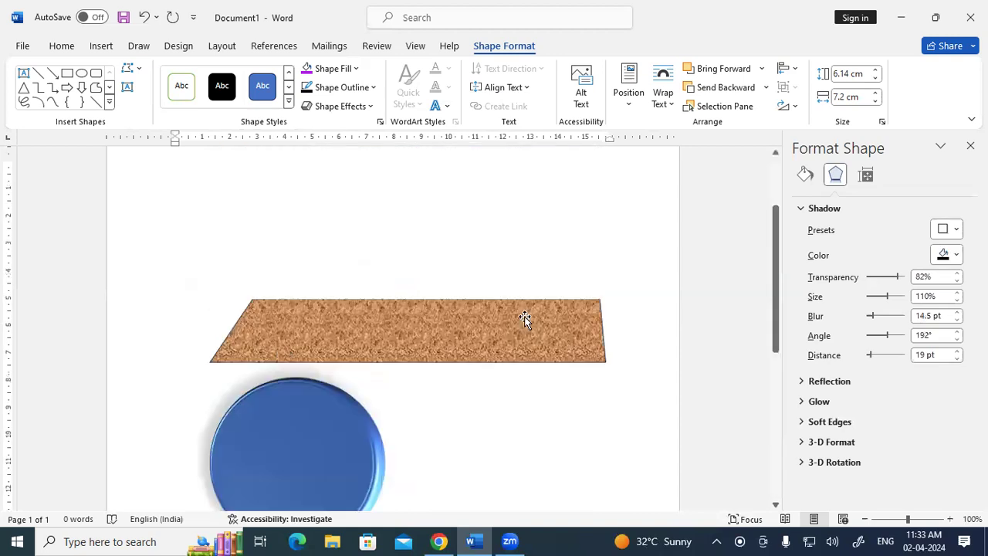
pyautogui.scroll(-5, 488, 288)
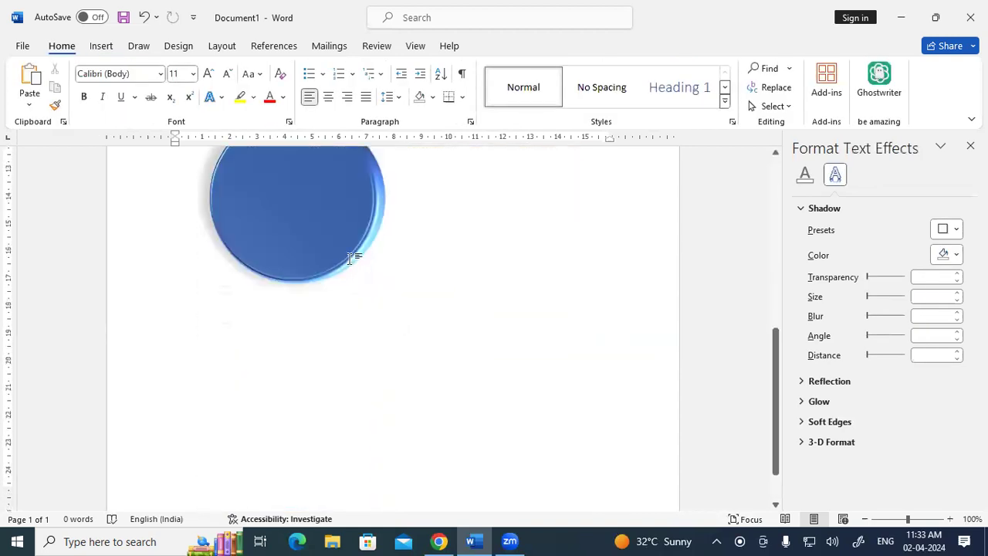
# Step: Look through the glow, soft edge, bevel and 3-D rotation effects for the oval, and apply the Preset 1 shape effect
pyautogui.click(330, 209)
pyautogui.scroll(3, 363, 269)
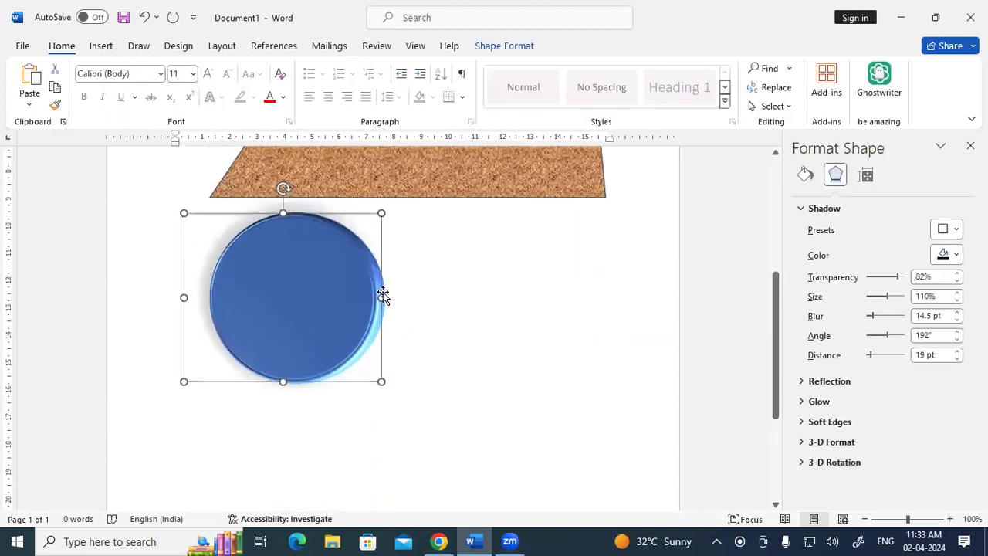
pyautogui.doubleClick(357, 297)
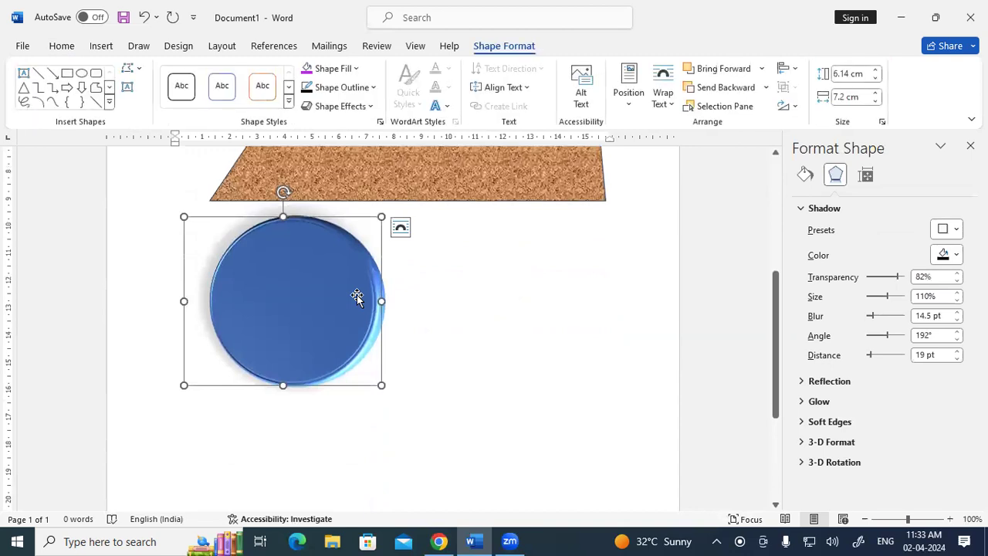
pyautogui.click(363, 107)
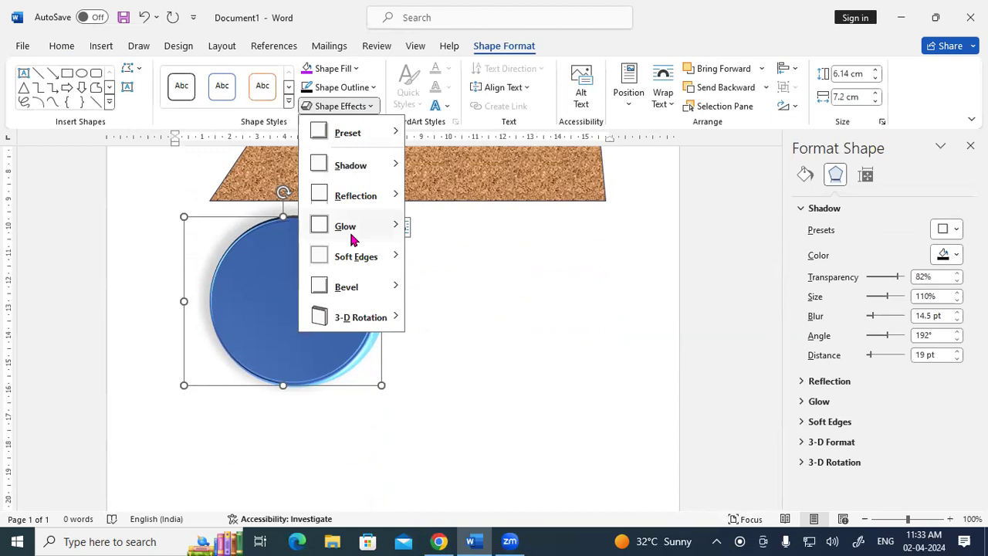
pyautogui.moveTo(353, 237)
pyautogui.moveTo(357, 269)
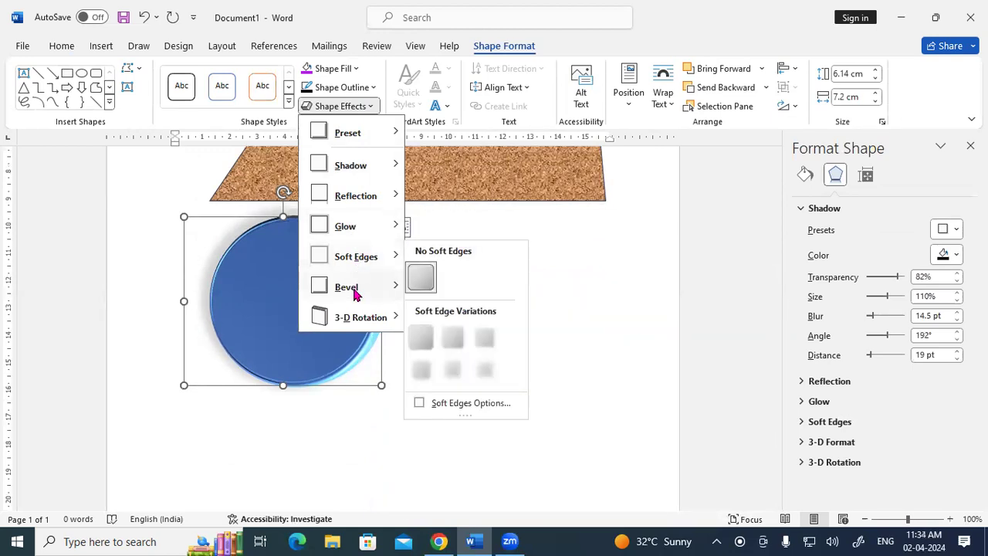
pyautogui.moveTo(355, 294)
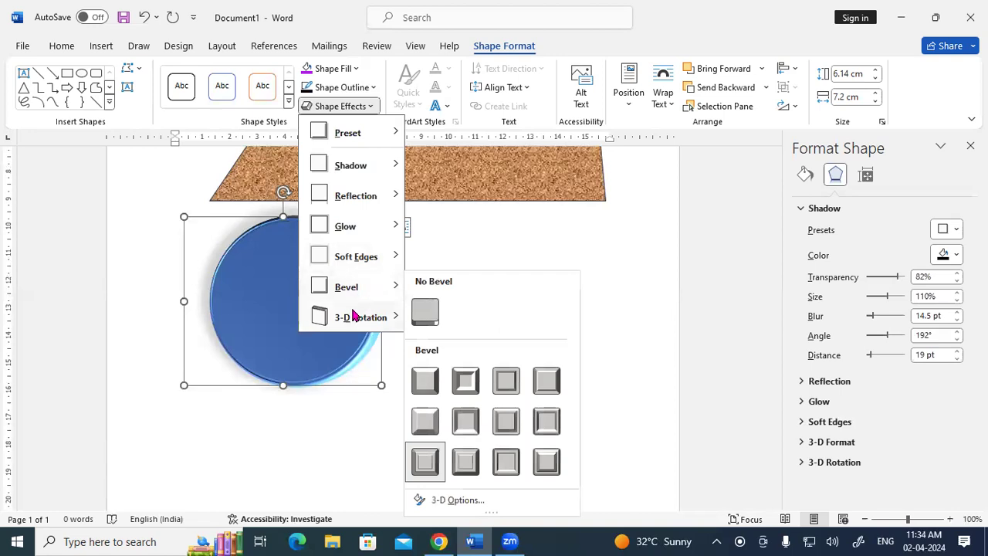
pyautogui.moveTo(352, 323)
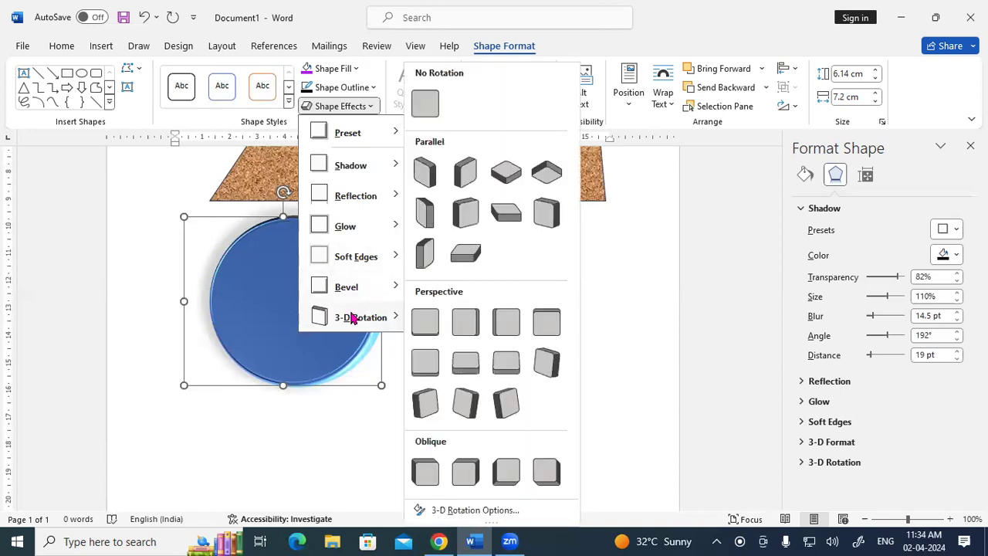
pyautogui.moveTo(349, 170)
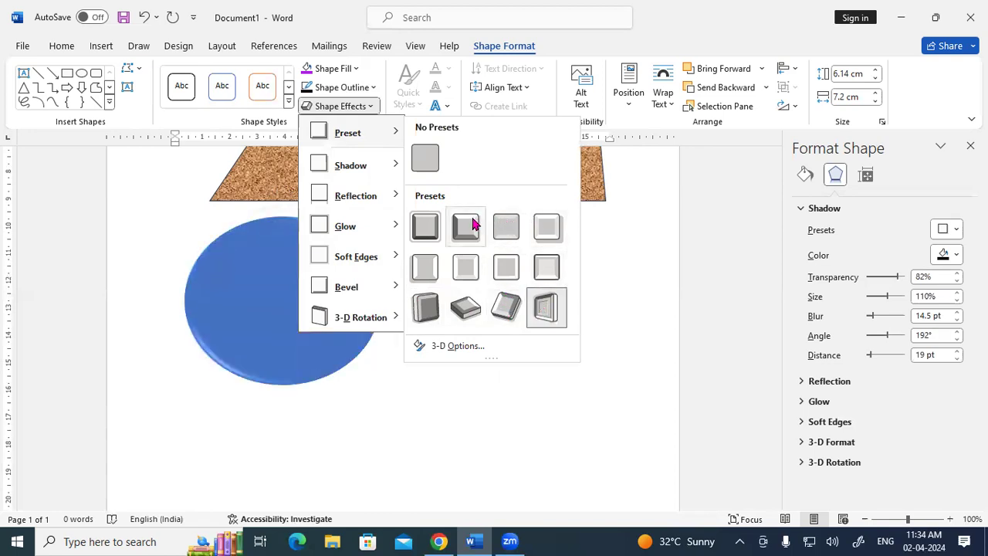
pyautogui.click(422, 224)
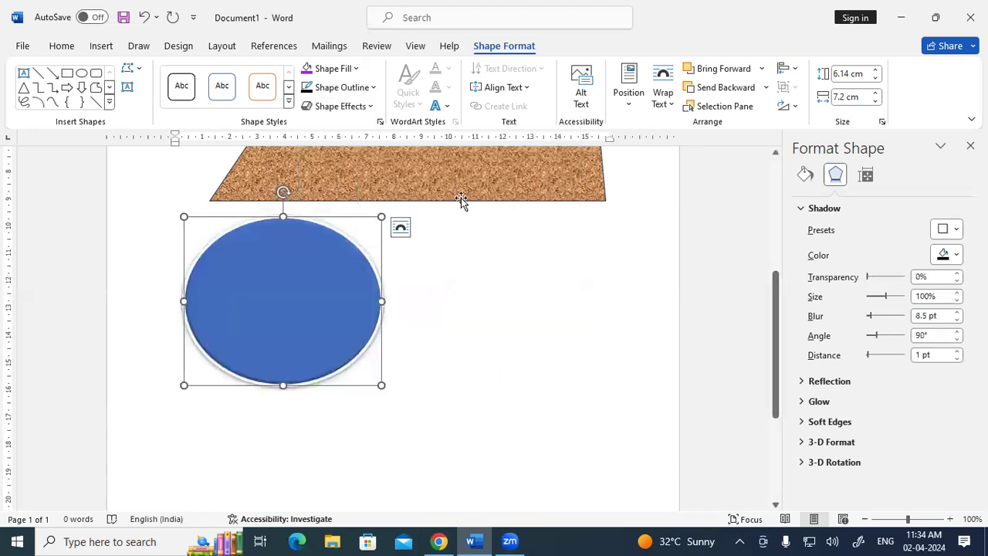
# Step: Apply the arch Follow Path transform to the text of the blue oval
pyautogui.scroll(-2, 465, 297)
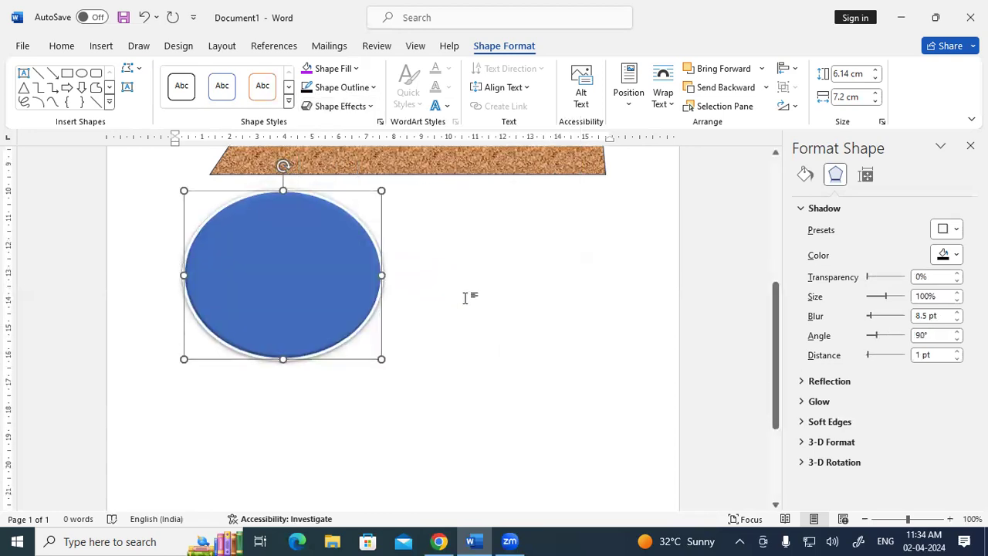
pyautogui.scroll(6, 465, 298)
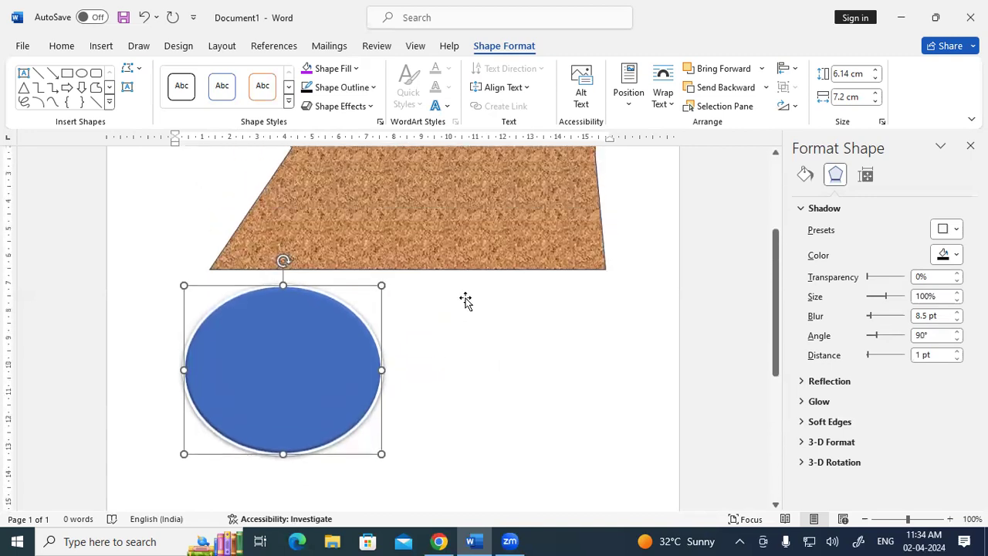
pyautogui.scroll(-4, 464, 299)
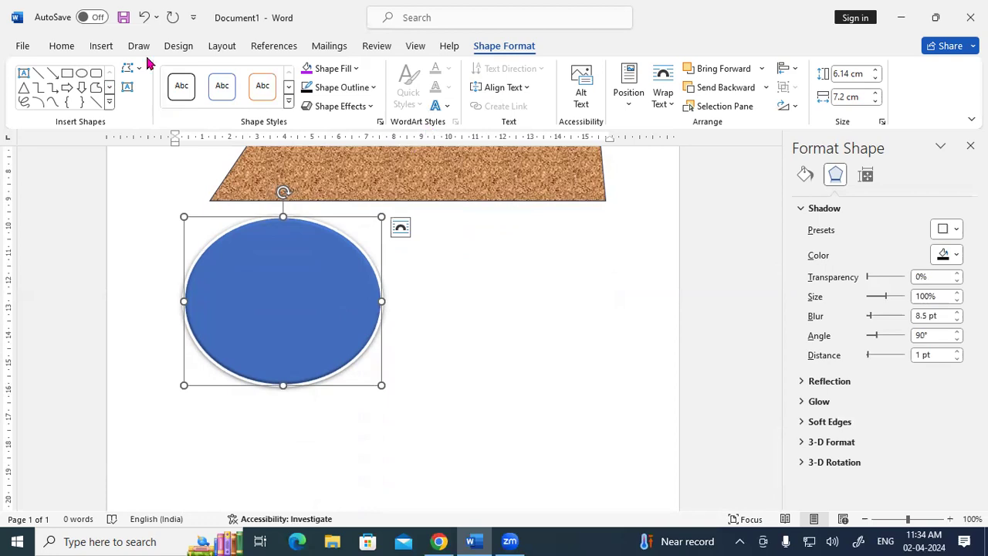
pyautogui.click(439, 107)
pyautogui.click(440, 108)
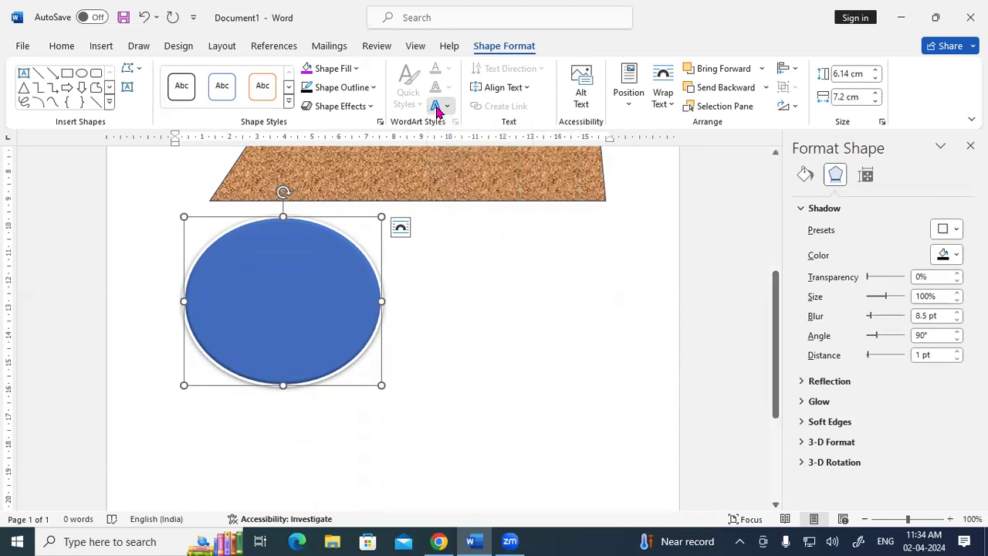
pyautogui.click(437, 108)
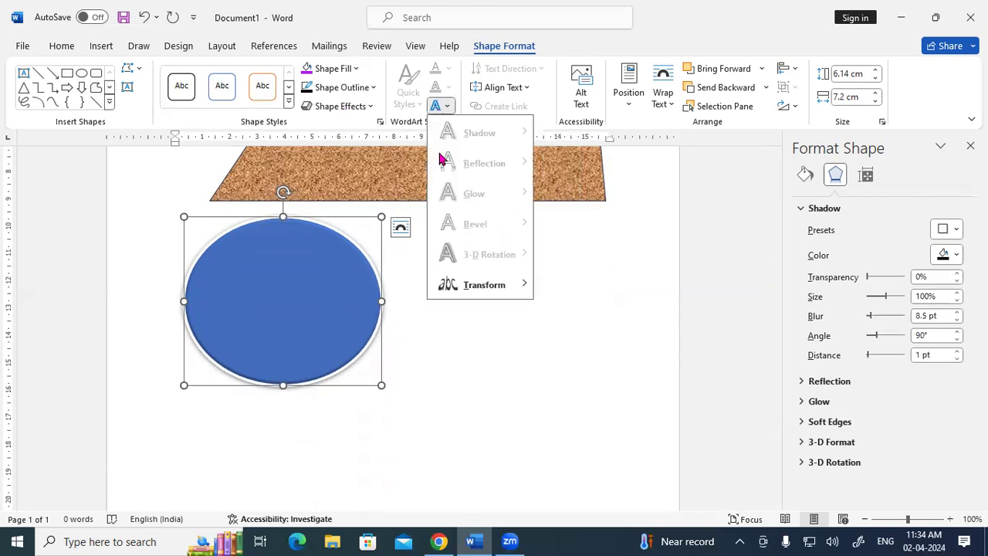
pyautogui.moveTo(466, 291)
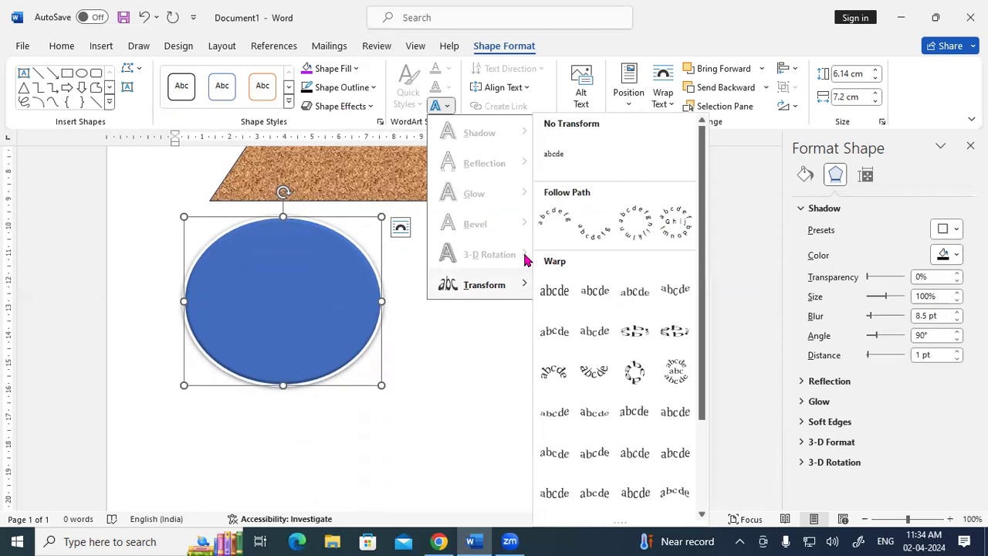
pyautogui.click(551, 220)
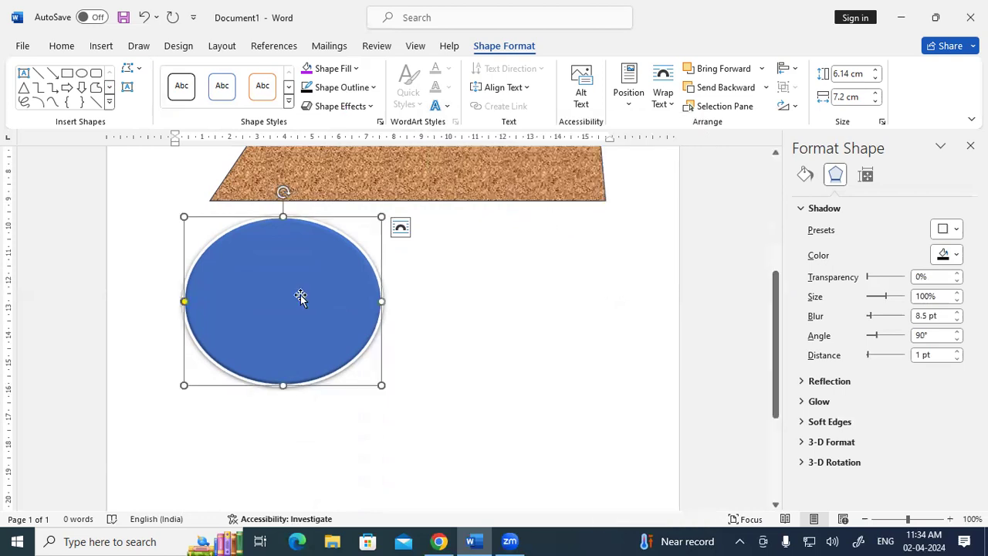
# Step: Add the text "GIT" inside the blue oval
pyautogui.scroll(-5, 277, 309)
pyautogui.scroll(3, 292, 269)
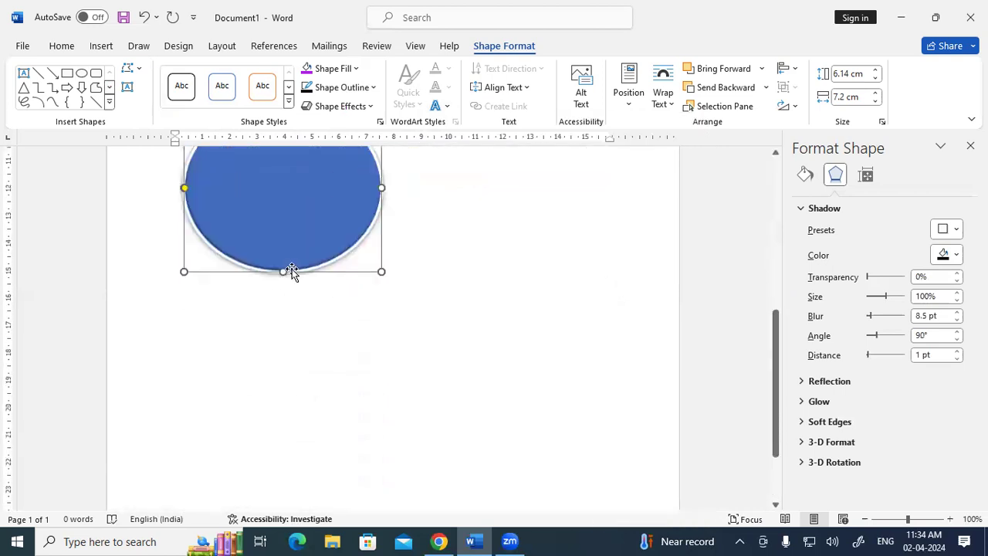
pyautogui.rightClick(281, 220)
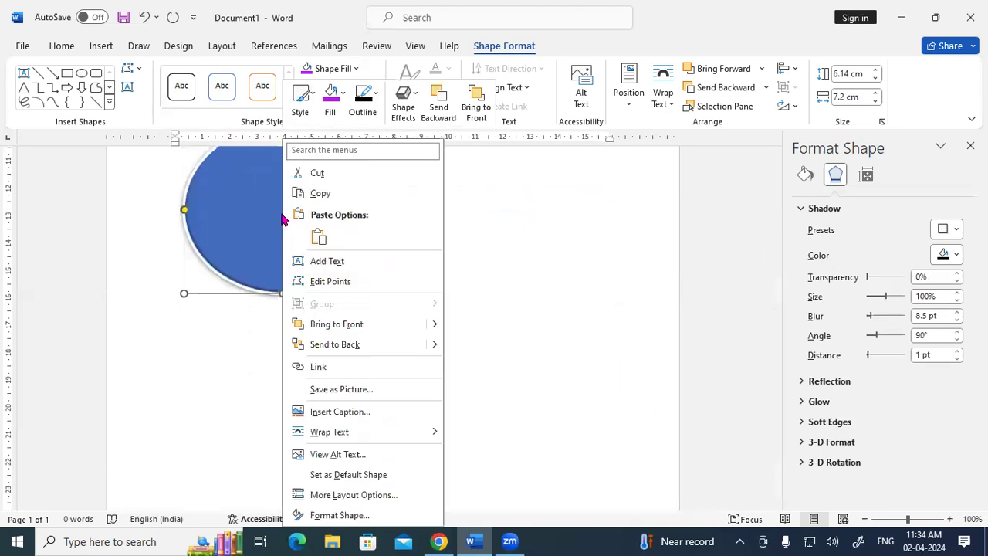
pyautogui.click(331, 262)
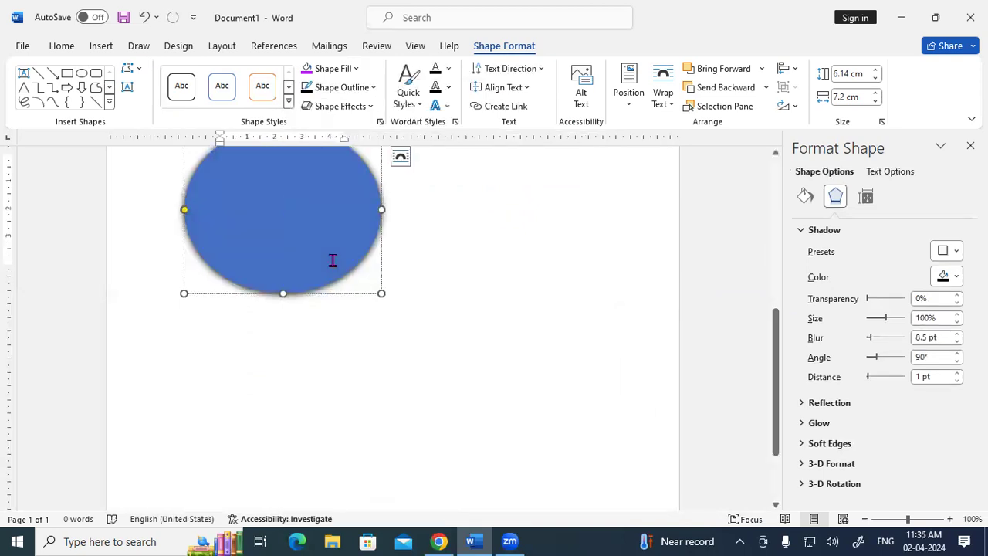
pyautogui.write('GIT')
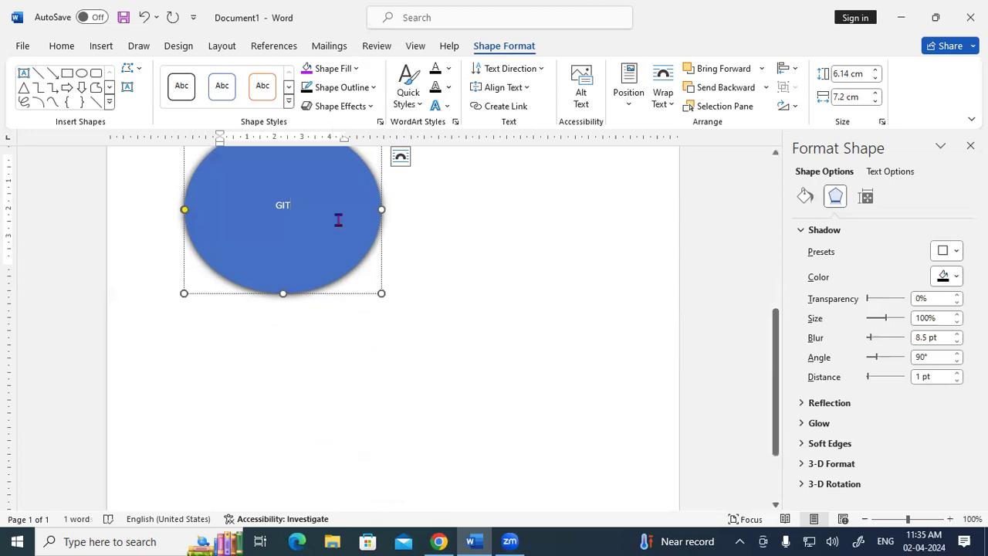
# Step: Fill the "GIT" text in the blue oval with standard red and set its text outline weight to ½ pt
pyautogui.click(341, 363)
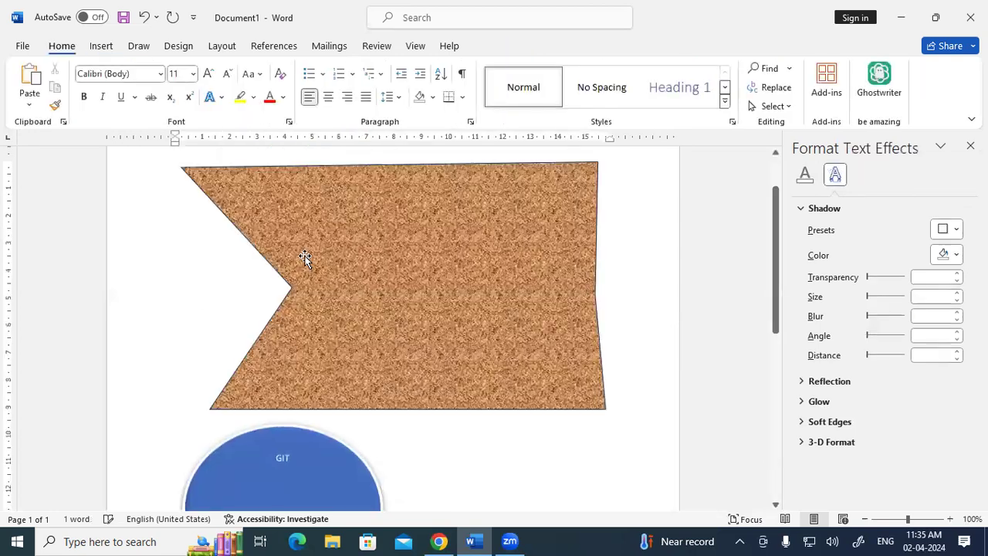
pyautogui.scroll(-3, 307, 281)
pyautogui.click(297, 294)
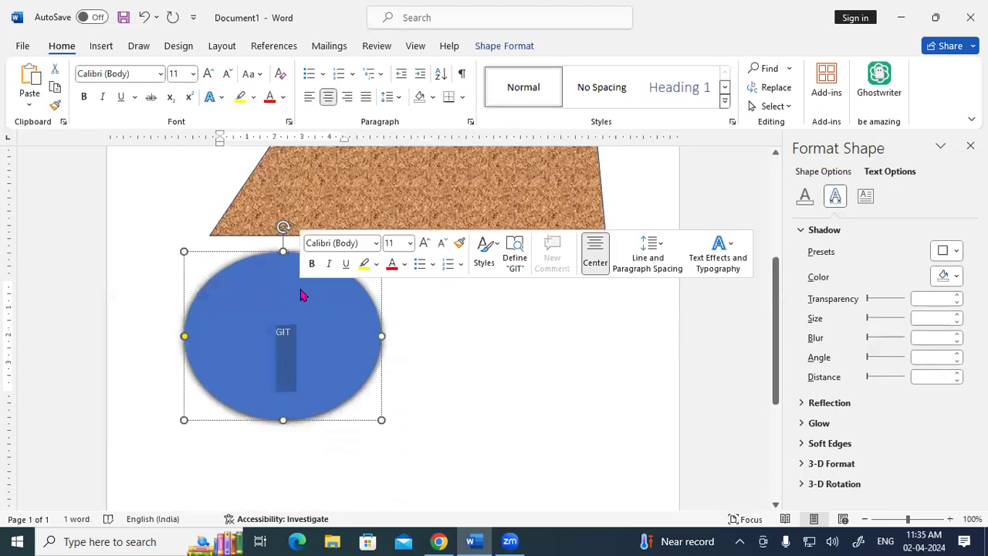
pyautogui.moveTo(277, 332); pyautogui.dragTo(292, 332)
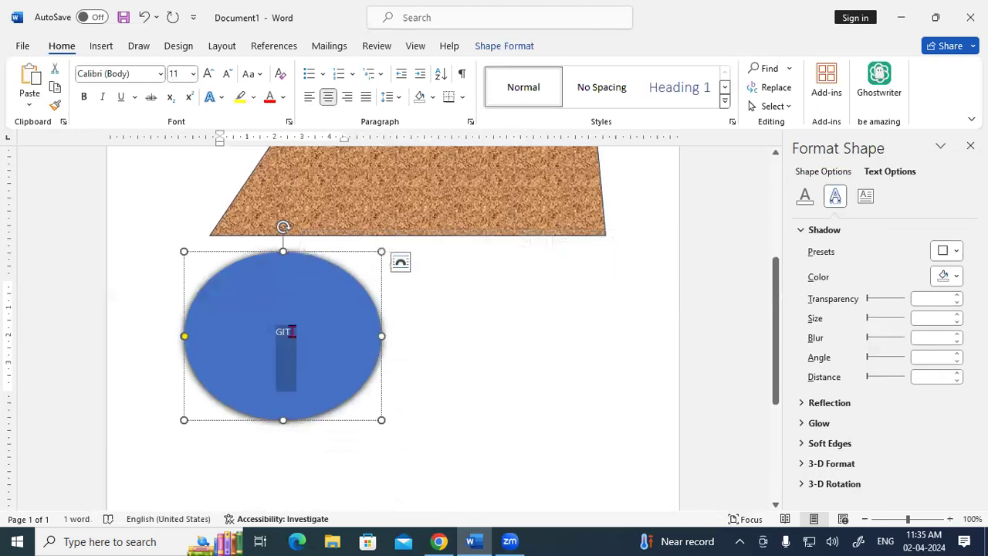
pyautogui.click(502, 46)
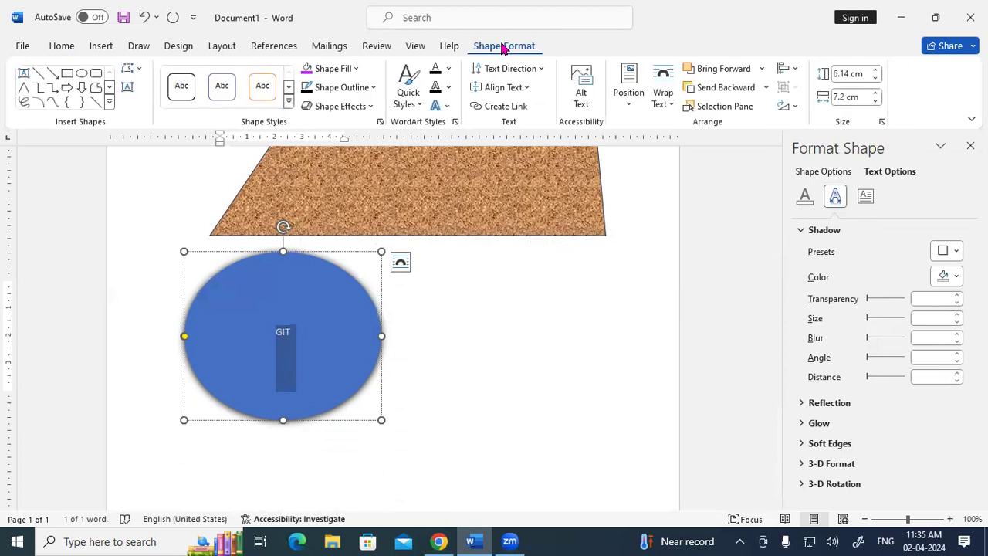
pyautogui.click(448, 68)
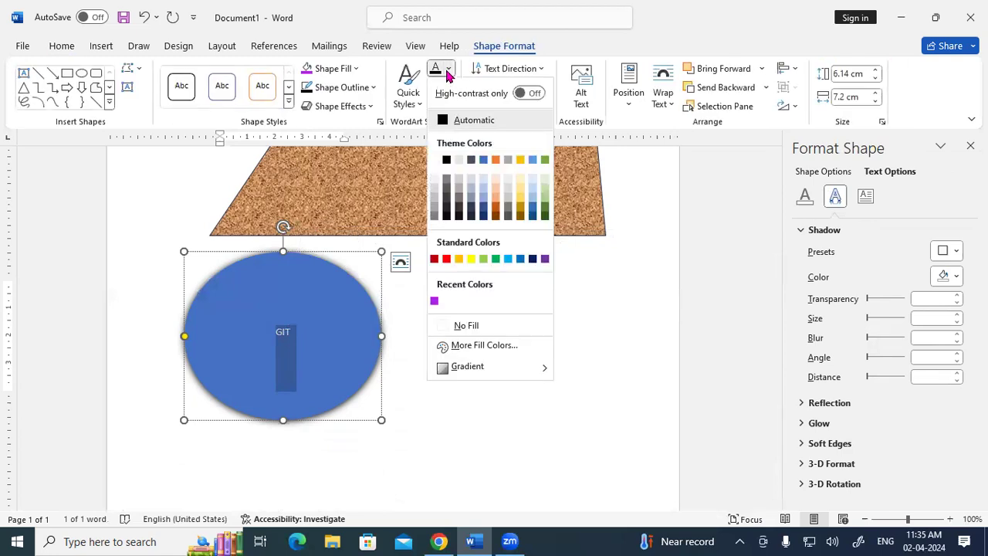
pyautogui.click(446, 259)
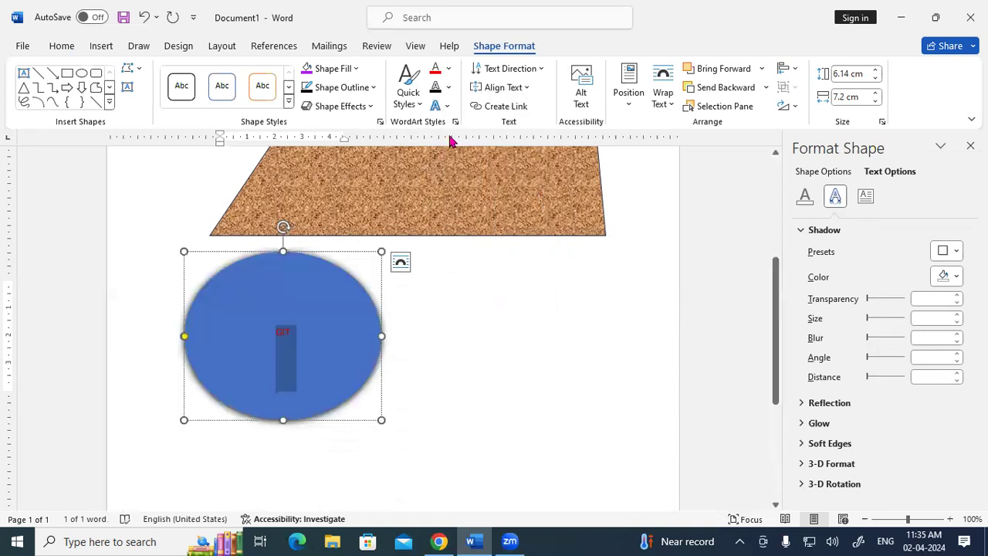
pyautogui.click(448, 88)
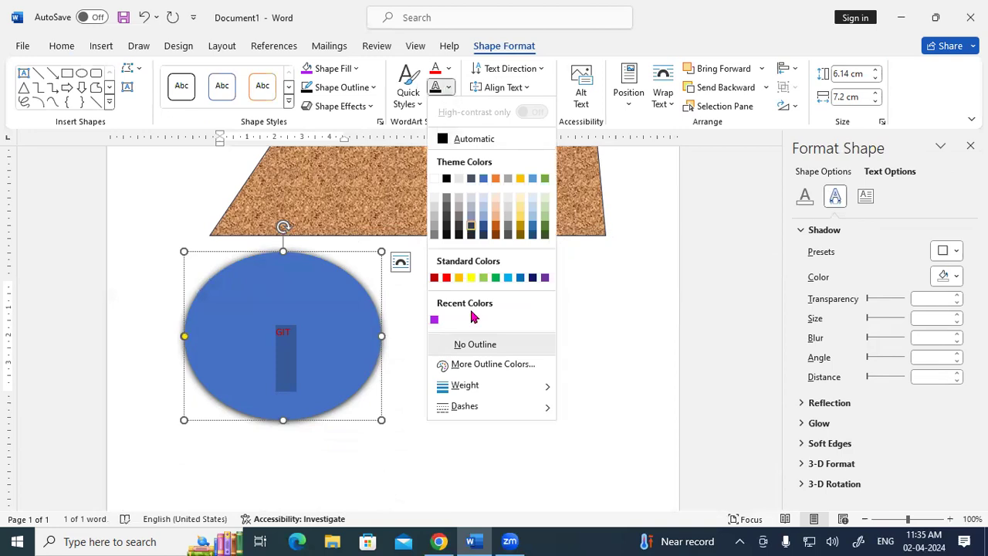
pyautogui.moveTo(478, 388)
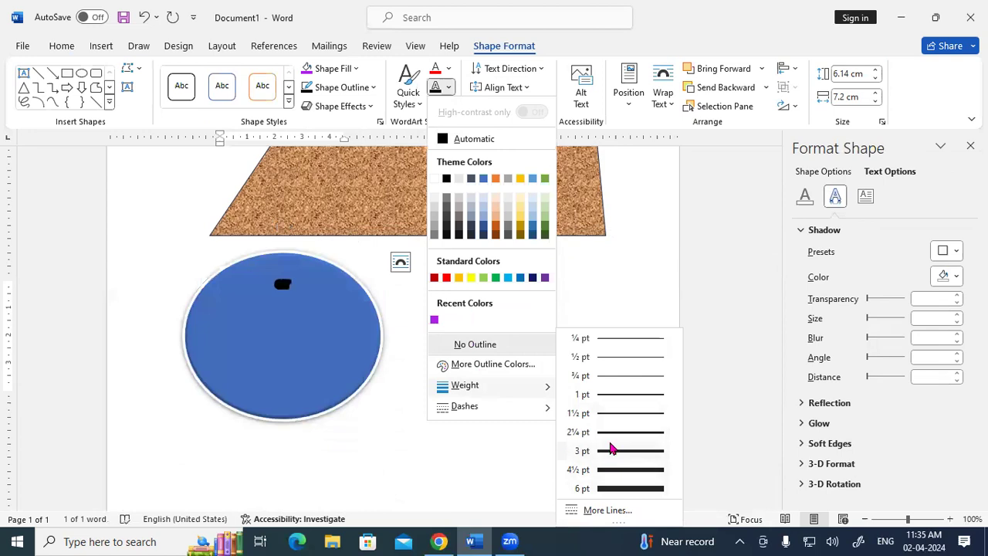
pyautogui.click(606, 357)
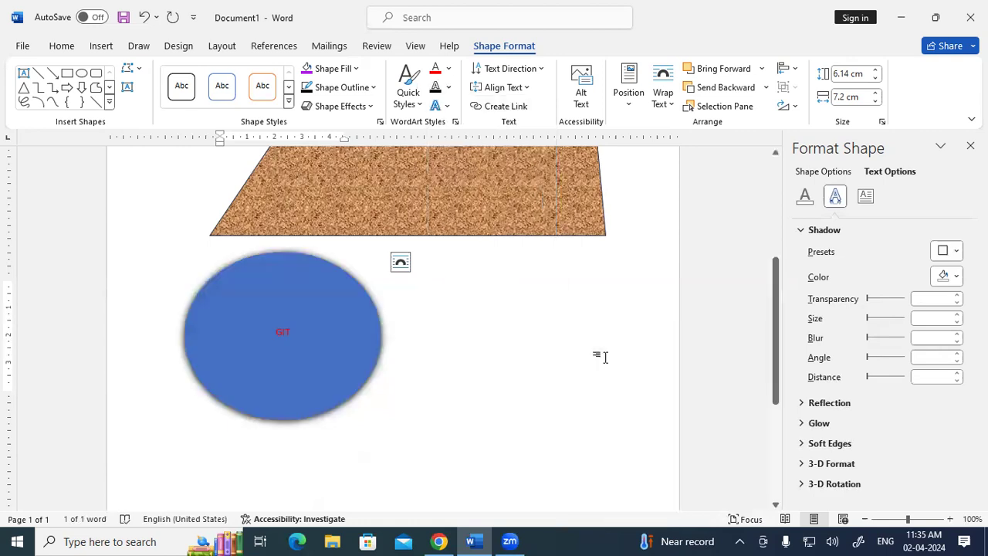
# Step: Enlarge the "GIT" text in the blue oval to font size 72
pyautogui.click(62, 47)
pyautogui.click(208, 75)
pyautogui.click(209, 75)
pyautogui.click(209, 75)
pyautogui.click(208, 75)
pyautogui.click(209, 75)
pyautogui.click(209, 74)
pyautogui.click(208, 75)
pyautogui.click(208, 75)
pyautogui.click(209, 75)
pyautogui.click(208, 75)
pyautogui.click(208, 74)
pyautogui.click(208, 75)
pyautogui.click(209, 75)
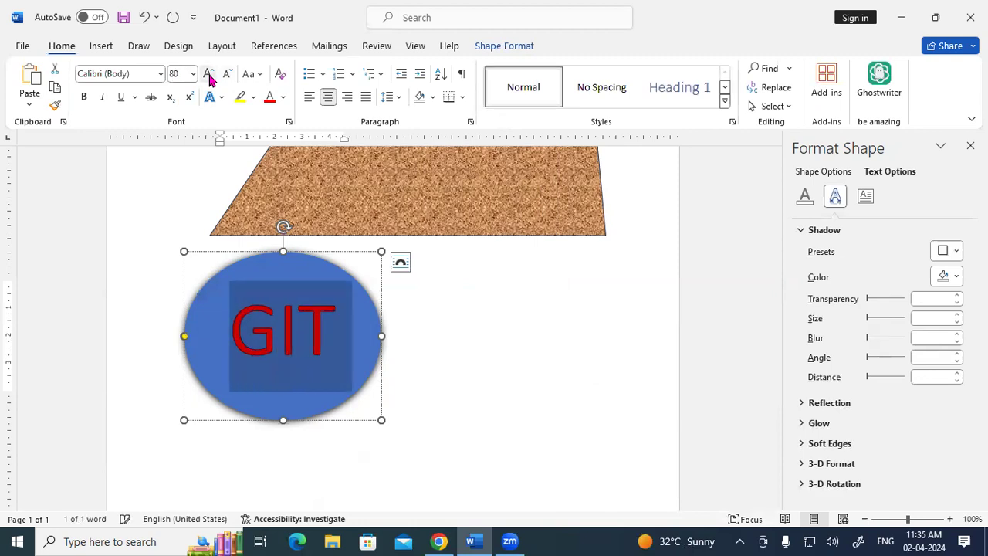
pyautogui.click(226, 75)
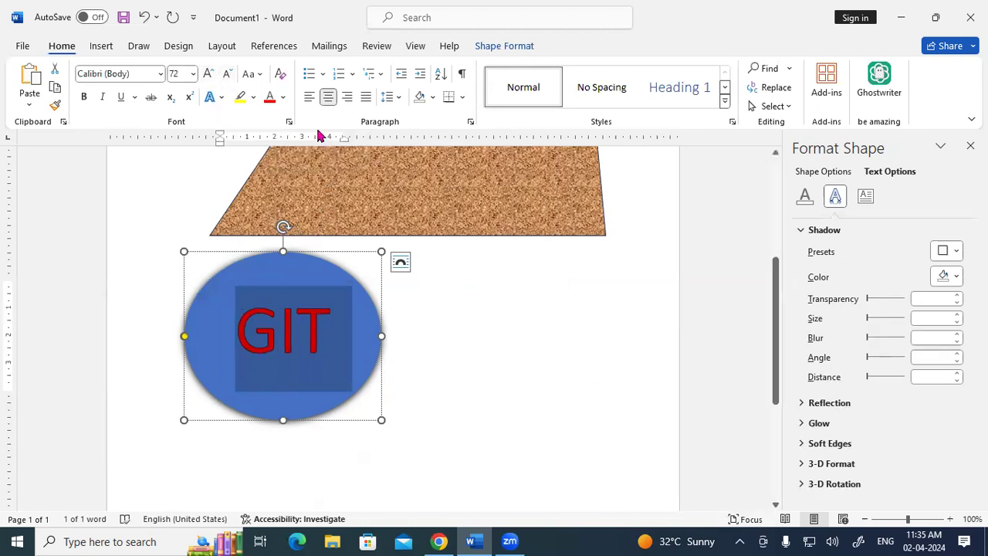
# Step: Change the "GIT" text fill to standard yellow and its text outline to the darkest shade of the light gray theme color
pyautogui.click(493, 46)
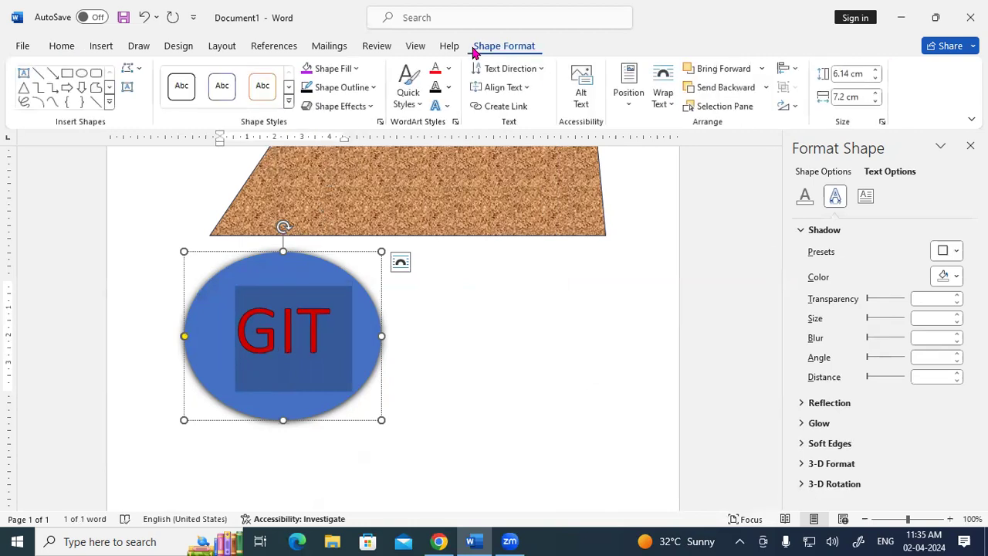
pyautogui.click(448, 68)
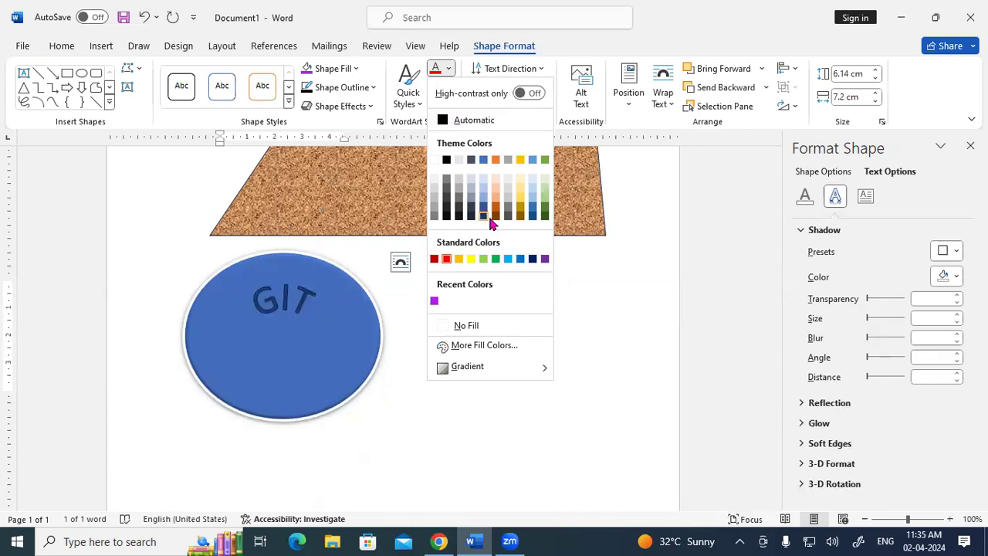
pyautogui.click(473, 259)
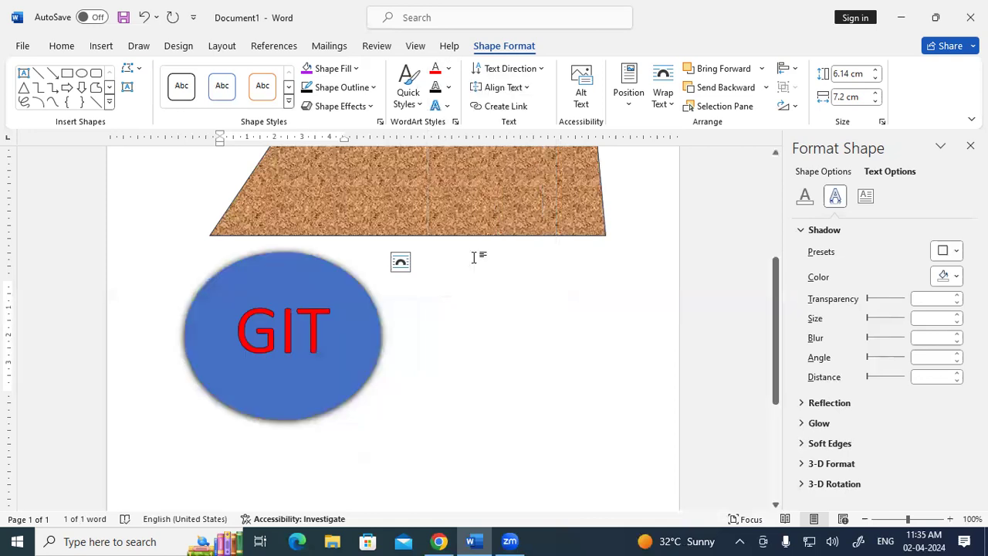
pyautogui.click(447, 89)
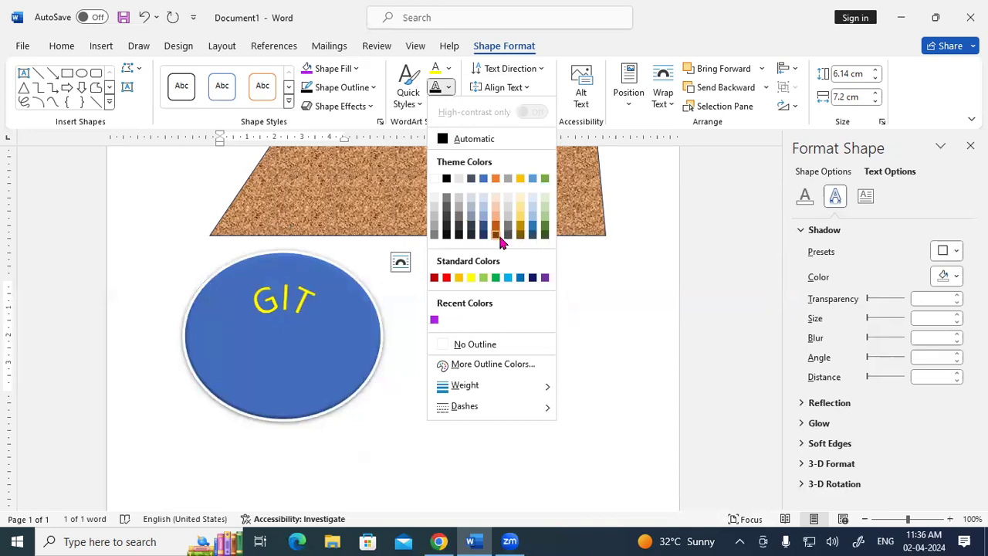
pyautogui.click(456, 236)
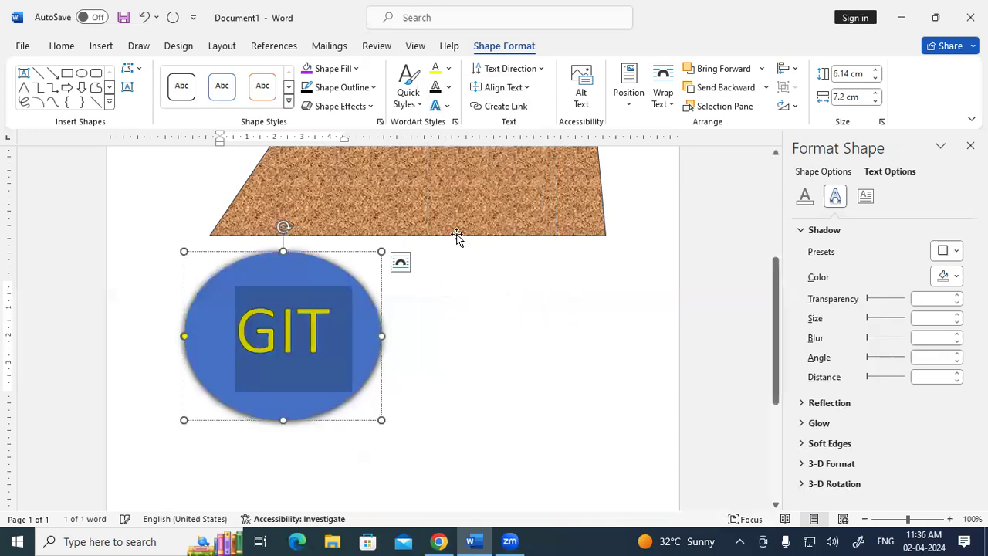
# Step: Apply the first WordArt style of the last row (black with shadow) to "GIT" and rotate all its text 90°
pyautogui.click(414, 110)
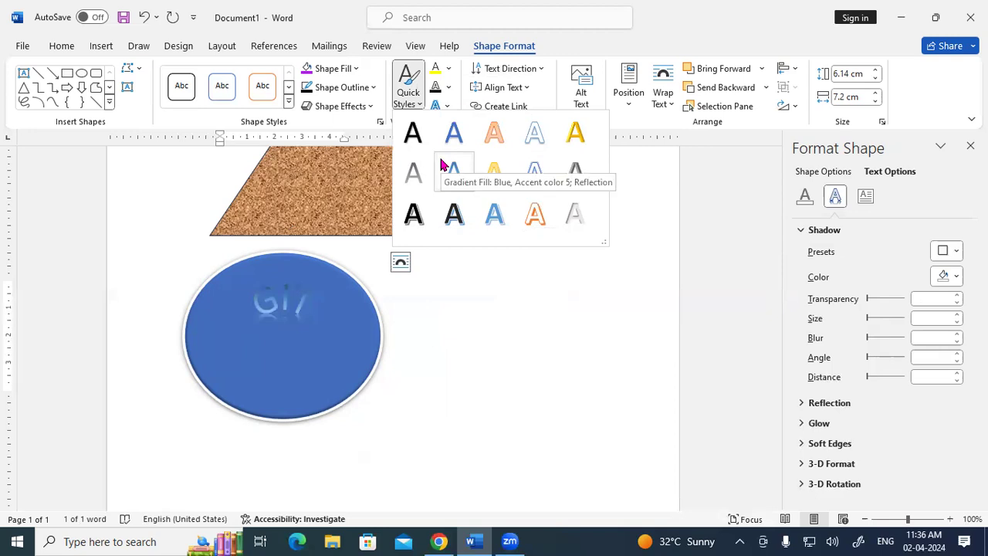
pyautogui.click(411, 217)
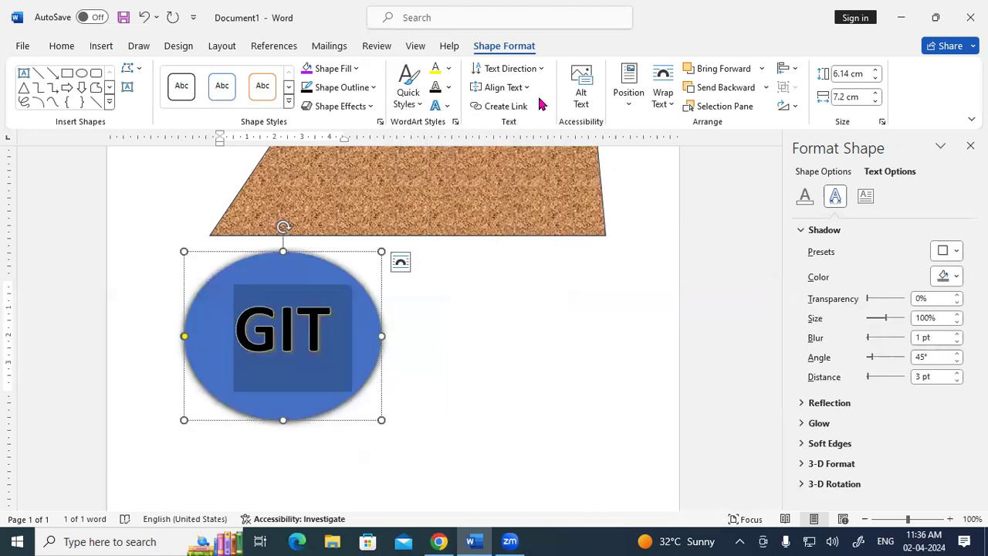
pyautogui.click(542, 68)
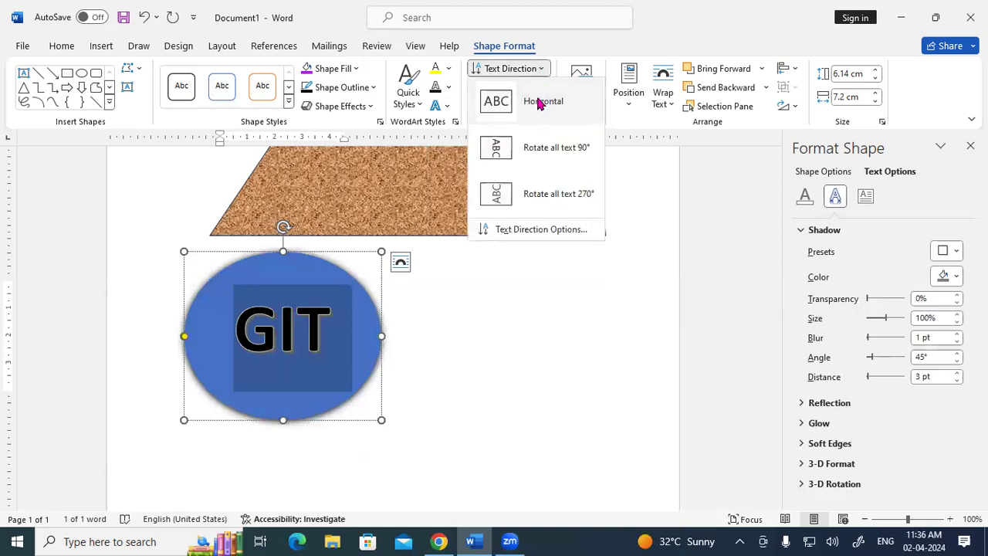
pyautogui.click(535, 153)
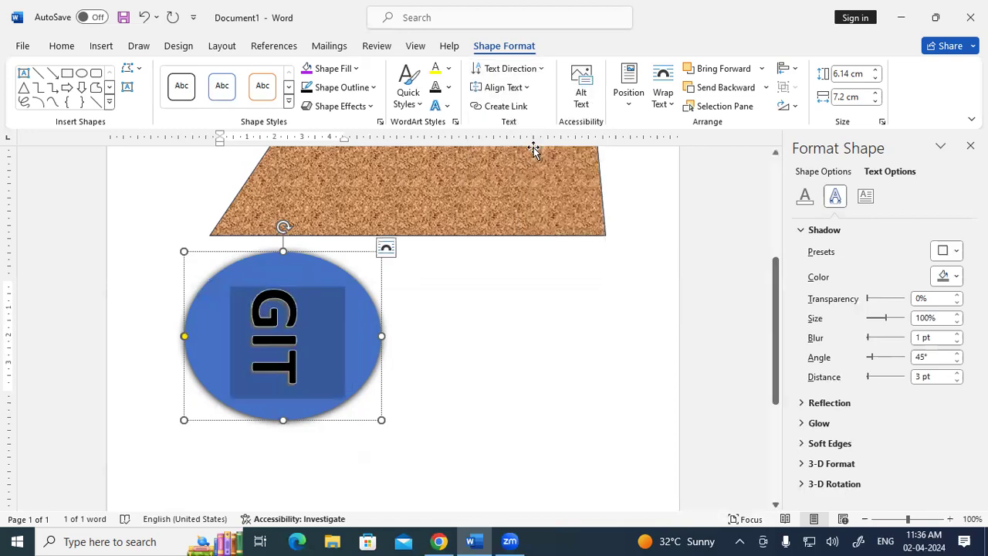
# Step: Try to rotate the oval's text 270°, both with the preset direction and with the orientation in the Text Direction options
pyautogui.click(525, 69)
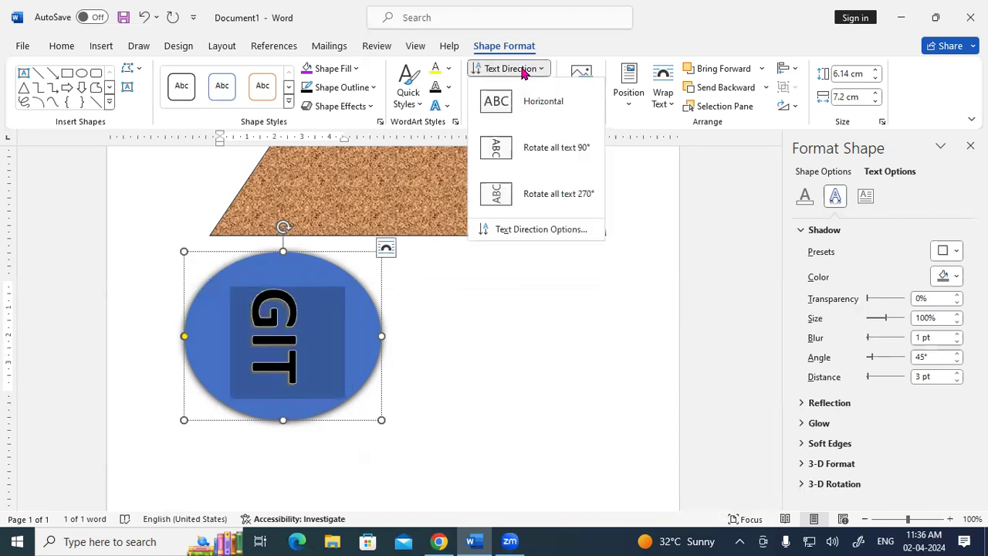
pyautogui.click(537, 197)
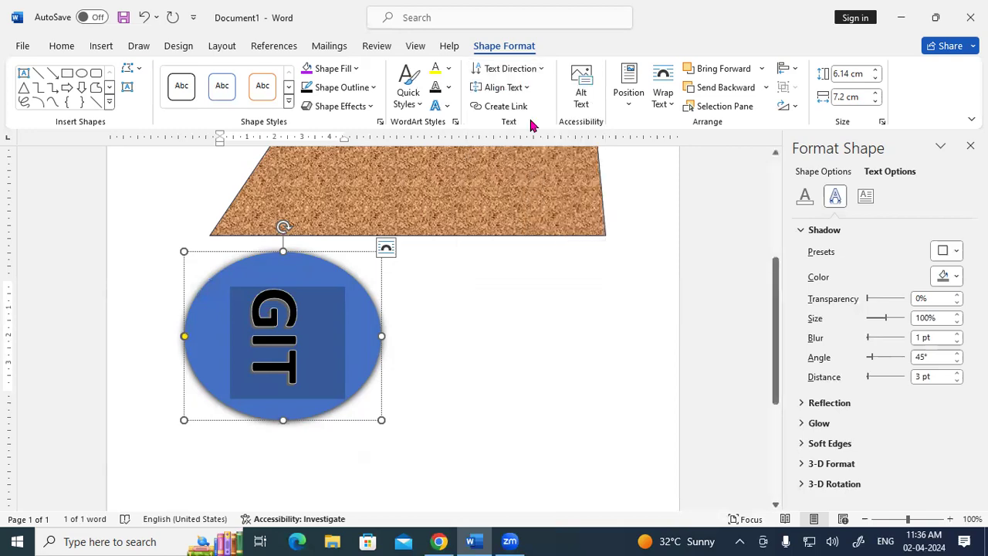
pyautogui.click(525, 71)
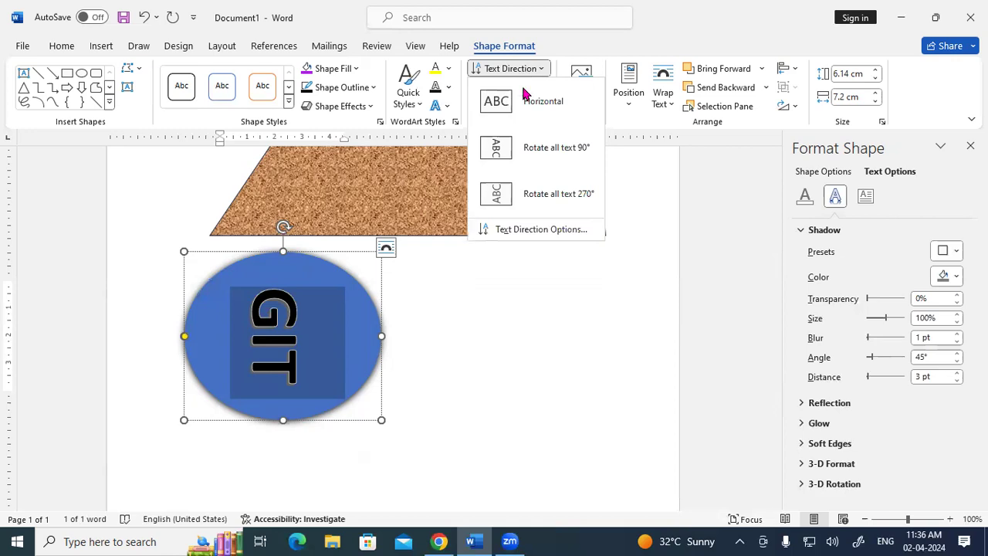
pyautogui.click(508, 232)
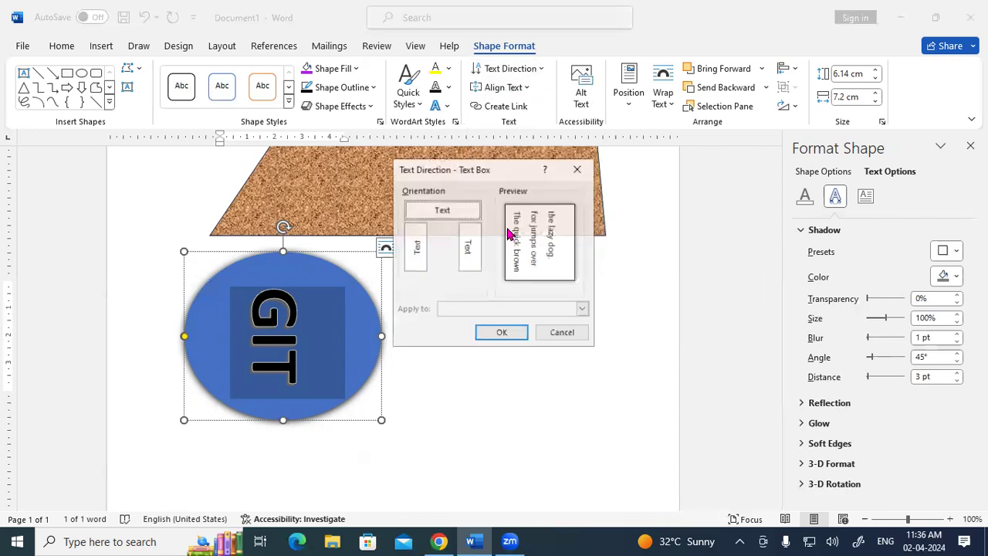
pyautogui.moveTo(490, 167); pyautogui.dragTo(566, 63)
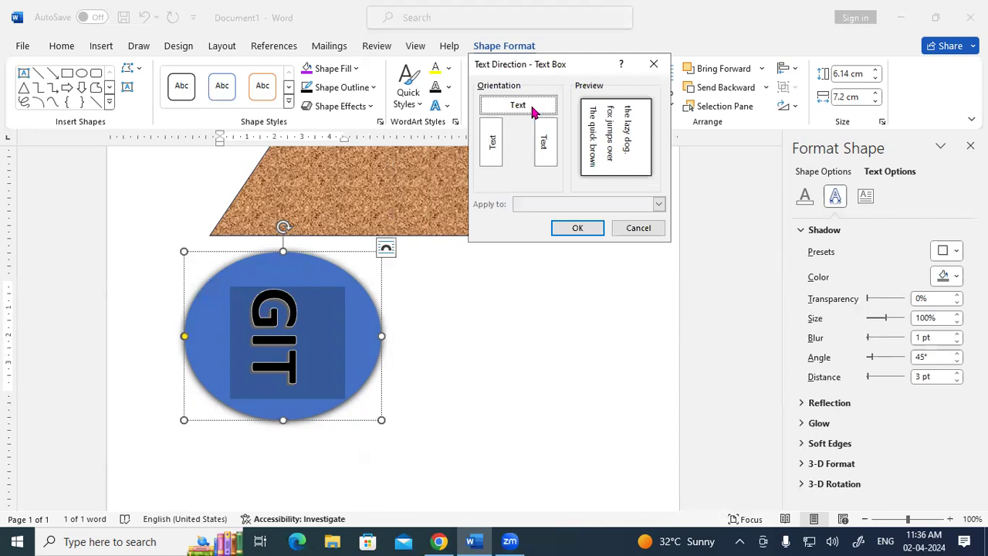
pyautogui.click(516, 109)
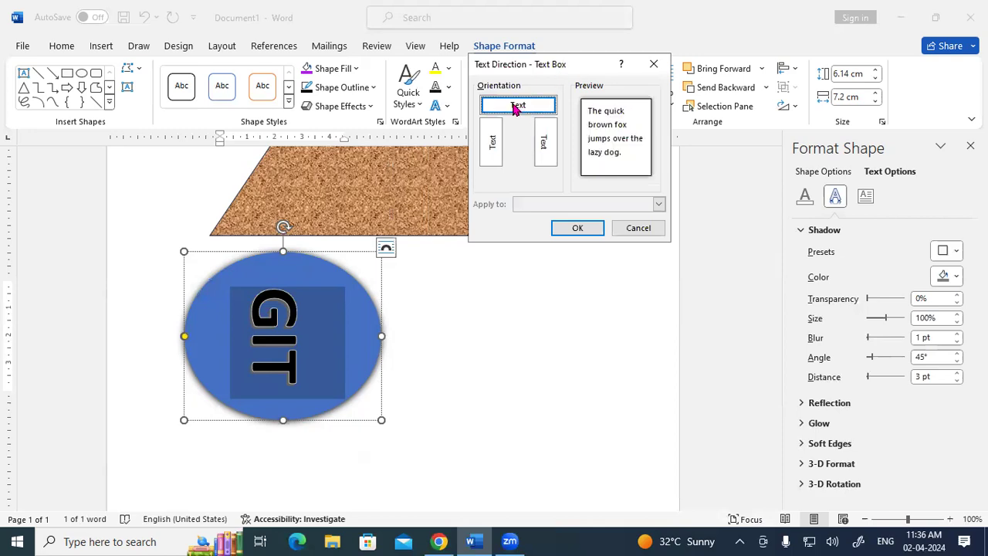
pyautogui.click(495, 141)
pyautogui.click(545, 154)
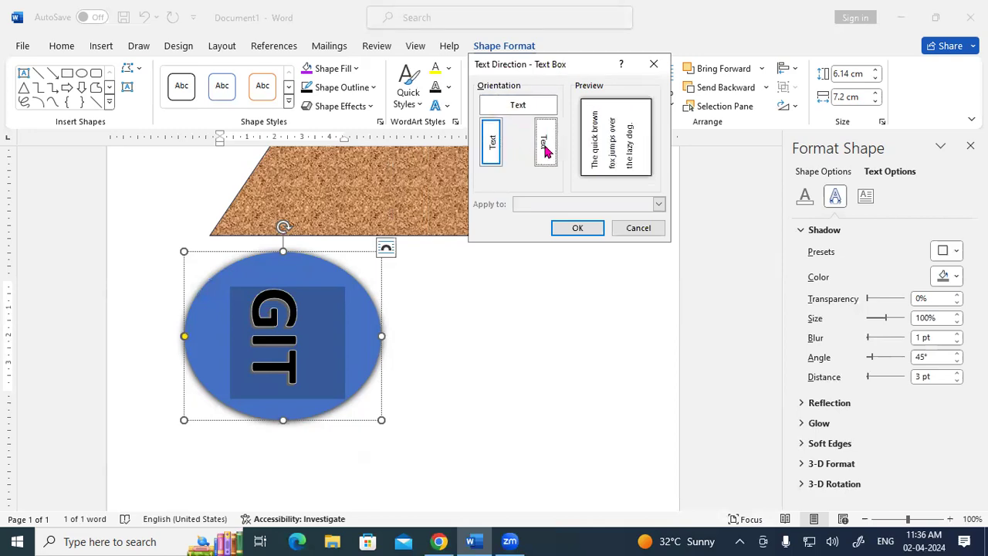
pyautogui.click(494, 150)
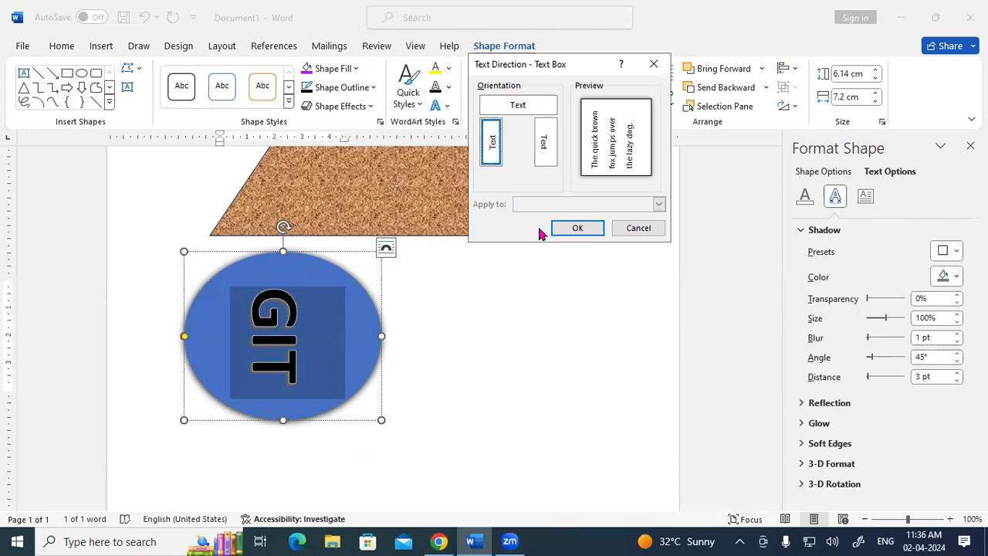
pyautogui.click(569, 228)
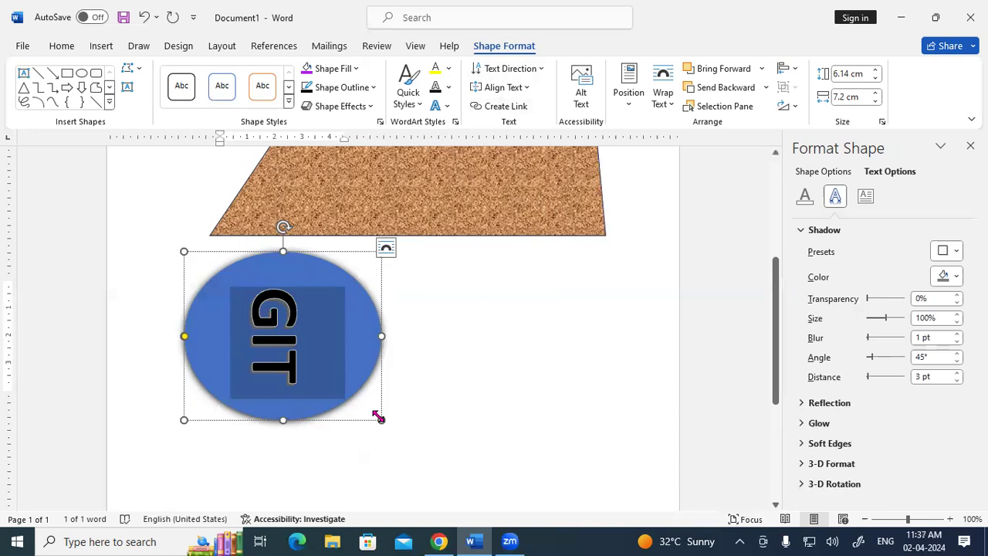
# Step: Reselect the "GIT" text in the oval and look at its text alignment options
pyautogui.moveTo(382, 422); pyautogui.dragTo(383, 421)
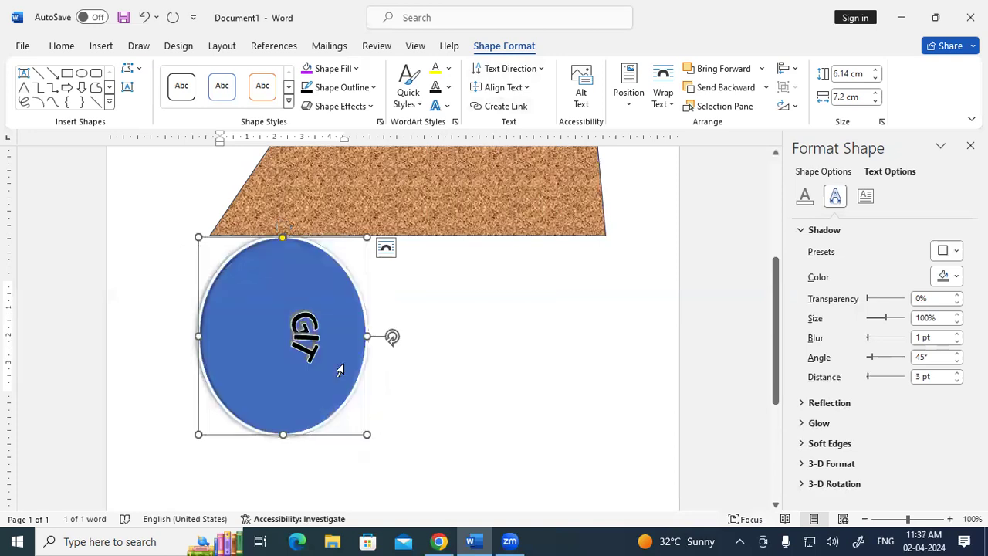
pyautogui.doubleClick(305, 330)
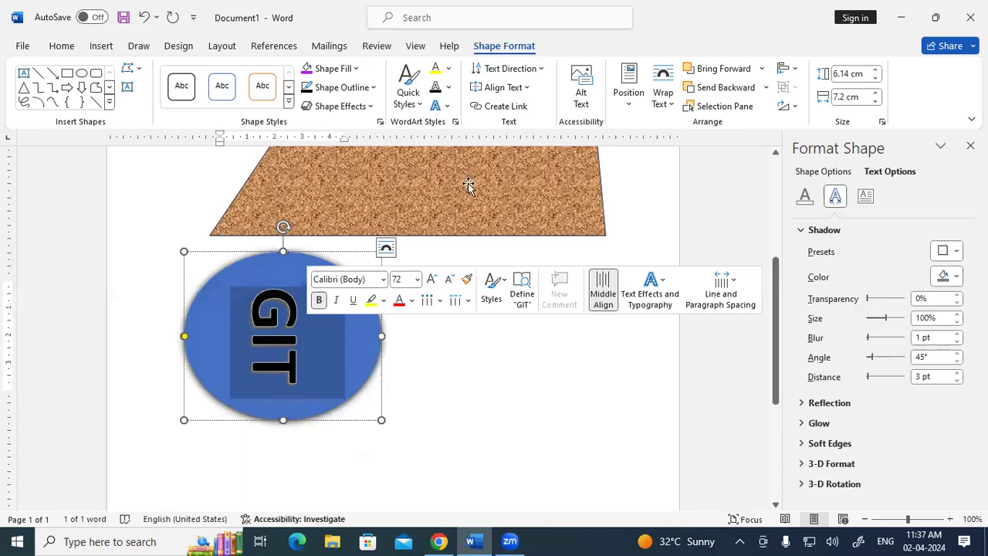
pyautogui.click(523, 90)
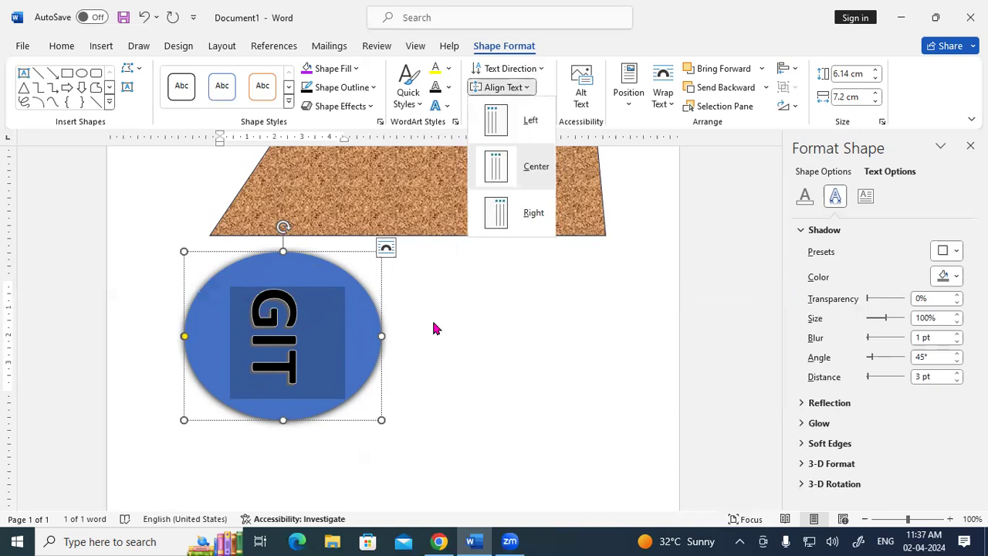
# Step: Draw a rectangle about 11.25 cm wide and 5.05 cm high in the empty area below the lower oval
pyautogui.scroll(-5, 433, 328)
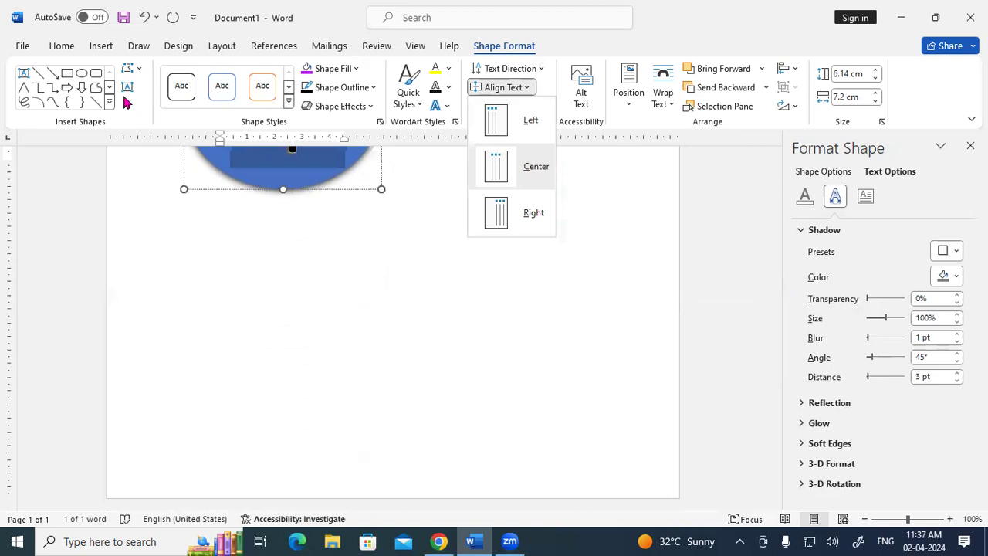
pyautogui.click(70, 80)
pyautogui.moveTo(171, 269); pyautogui.dragTo(479, 407)
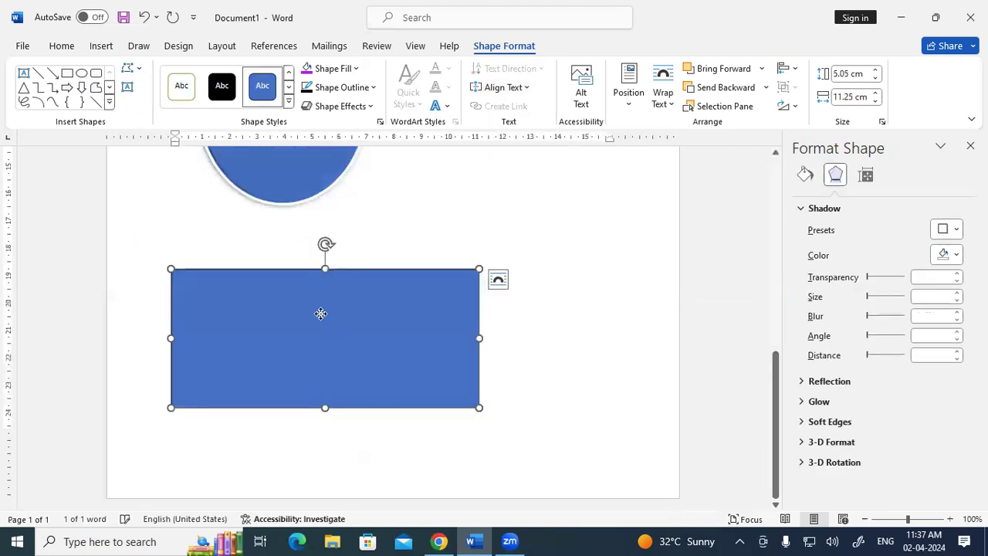
# Step: Add a sentence inside the new rectangle consisting of a first name followed by "is a good boy."
pyautogui.rightClick(323, 316)
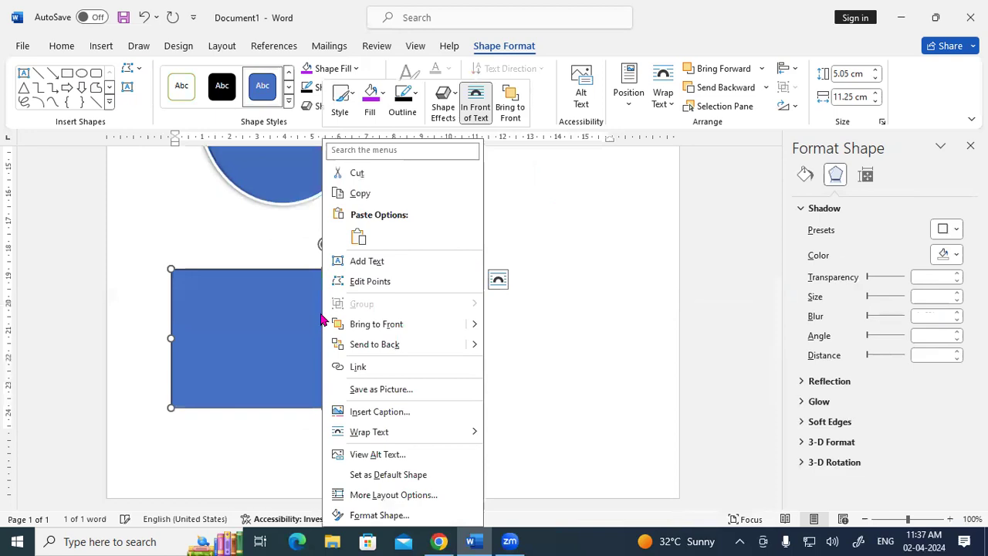
pyautogui.click(366, 262)
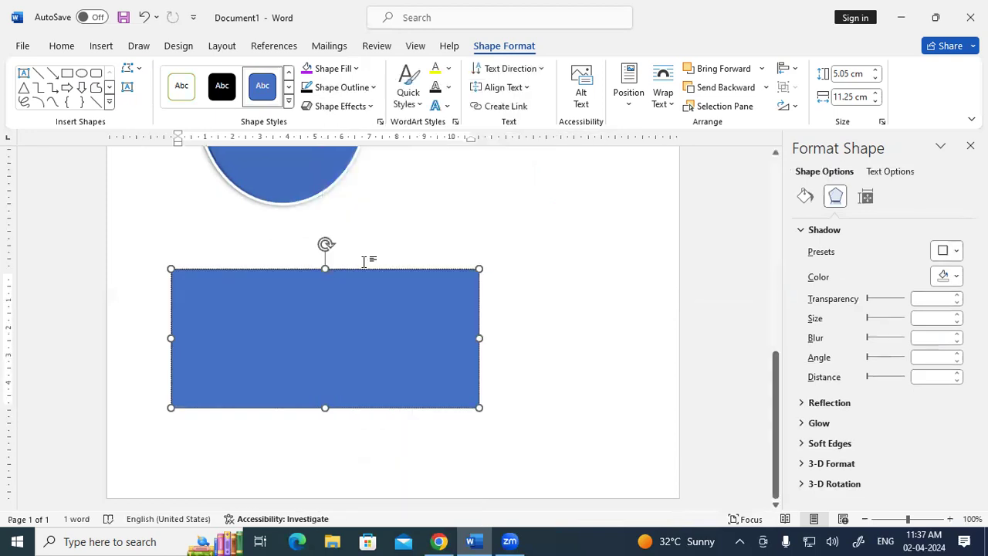
pyautogui.write('Ram is a')
pyautogui.write('g')
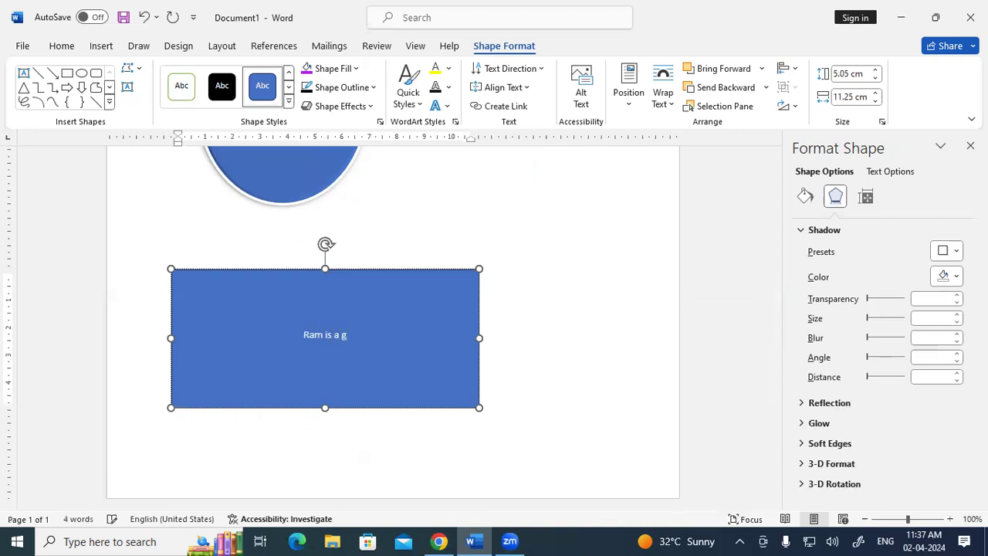
pyautogui.write('ood boy/')
pyautogui.press('BackSpace')
pyautogui.write('.')
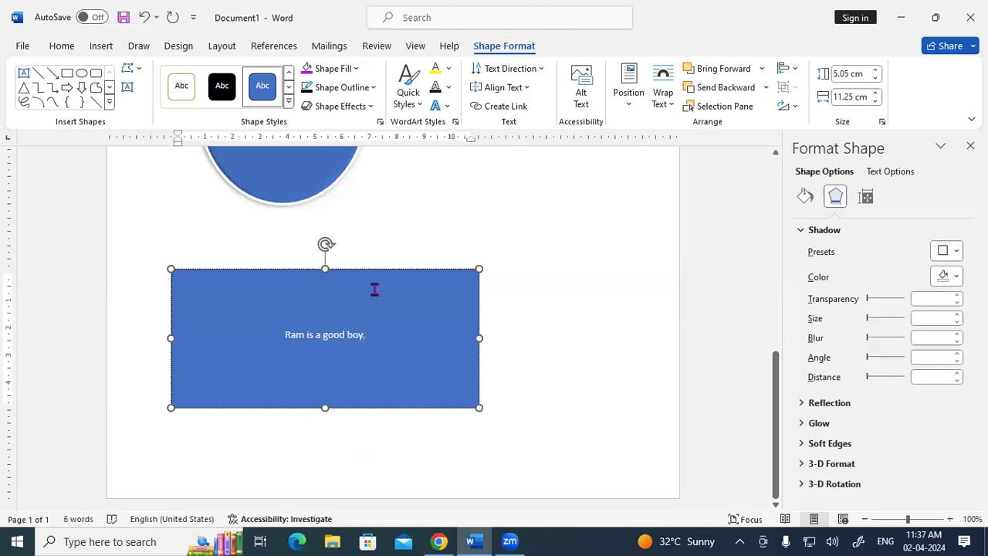
# Step: Increase the font size of the whole sentence in the rectangle to 20
pyautogui.moveTo(282, 337); pyautogui.dragTo(368, 337)
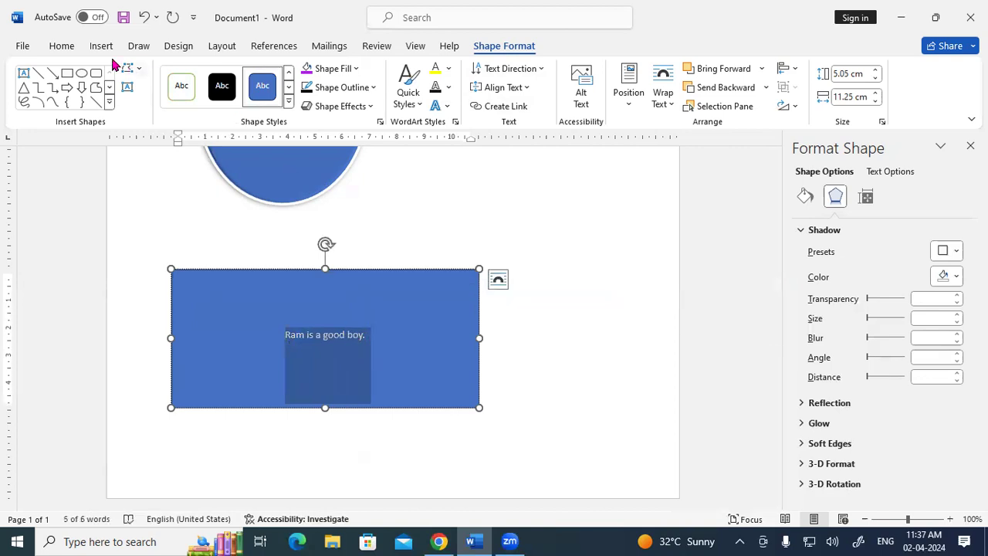
pyautogui.click(64, 48)
pyautogui.click(208, 77)
pyautogui.click(208, 77)
pyautogui.click(208, 77)
pyautogui.click(208, 77)
pyautogui.click(209, 77)
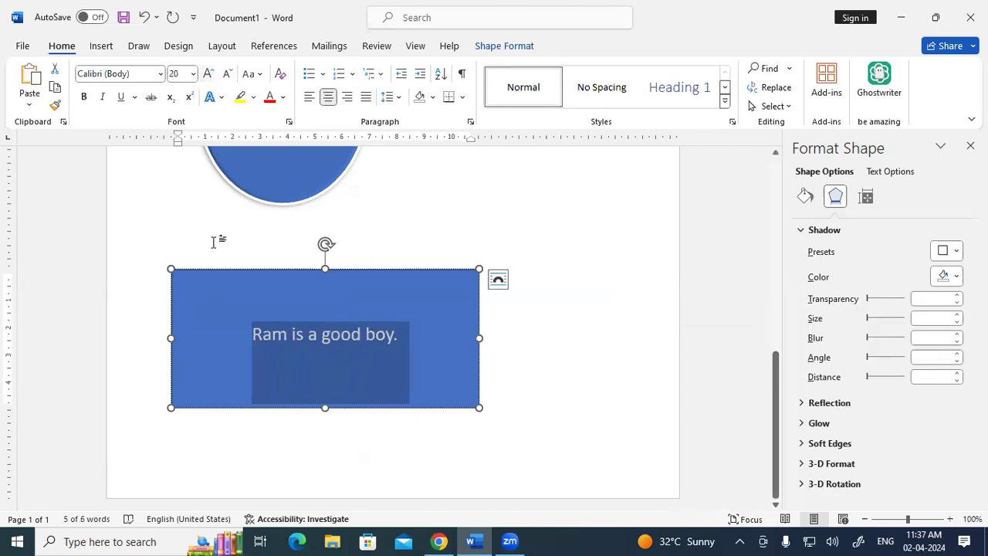
# Step: View the rectangle's alt text settings and align its sentence to the bottom of the shape
pyautogui.click(494, 47)
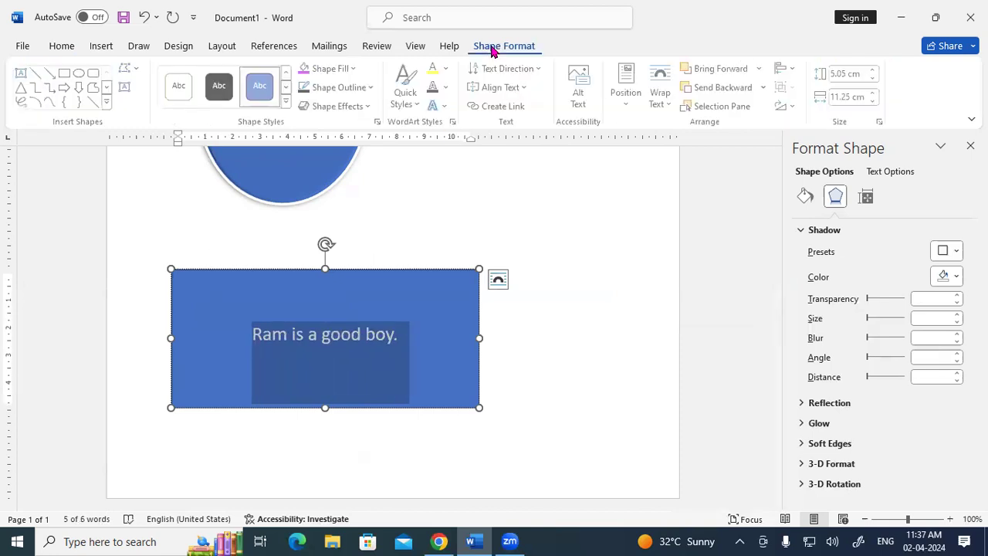
pyautogui.click(577, 103)
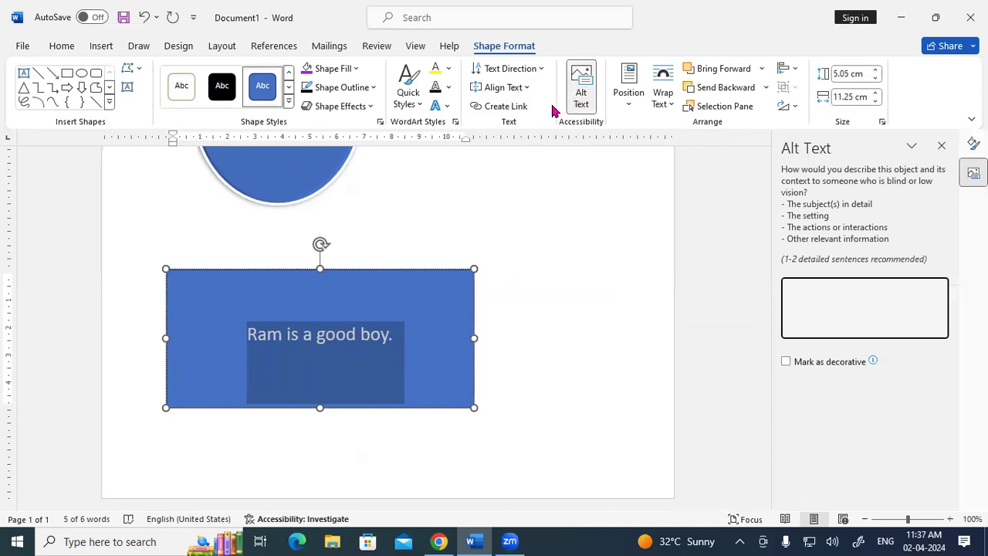
pyautogui.click(524, 90)
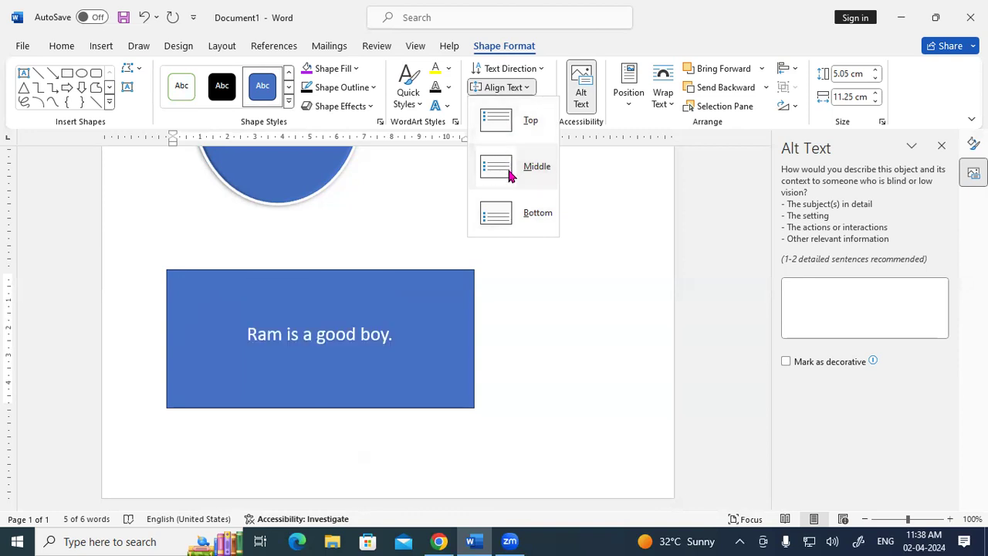
pyautogui.click(498, 214)
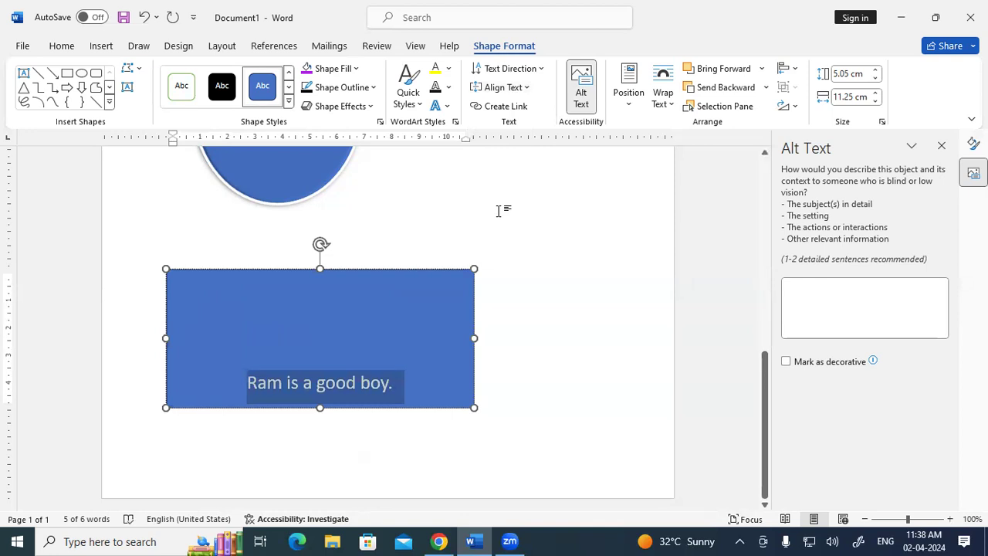
# Step: Close the alt text settings and look at the rectangle's position options without choosing one
pyautogui.click(581, 97)
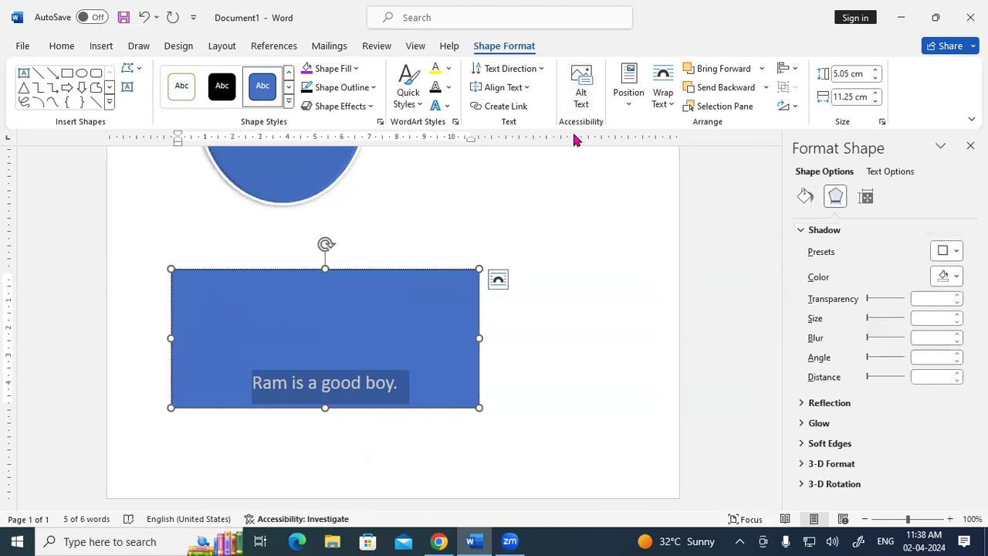
pyautogui.click(627, 93)
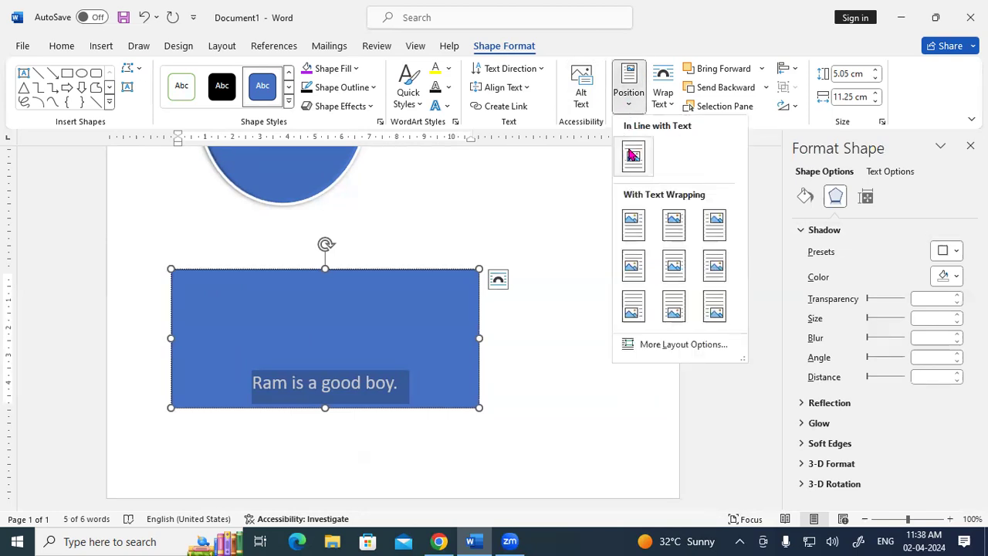
pyautogui.click(522, 237)
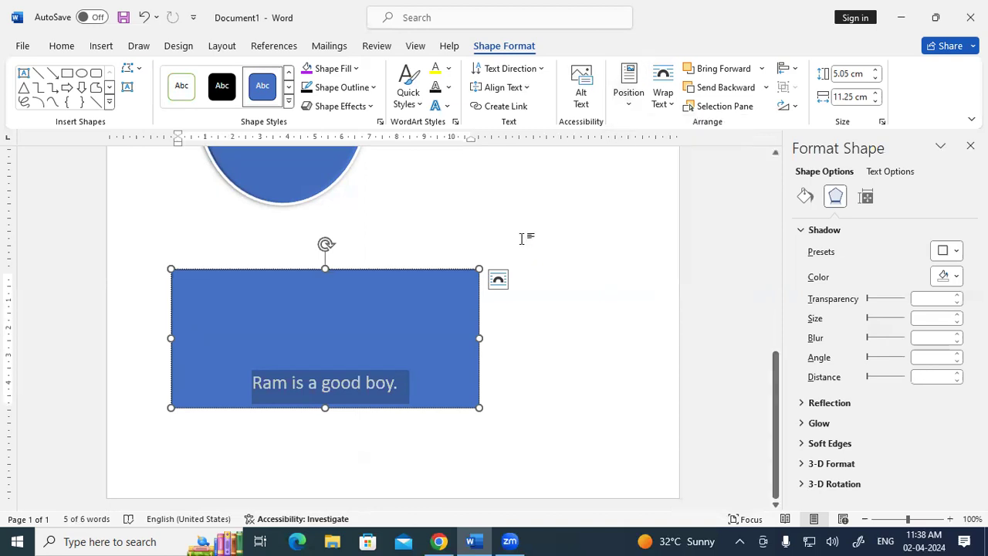
# Step: Create a new blank document and generate sample paragraphs in it with =rand()
pyautogui.hotkey('ctrl', 'n')
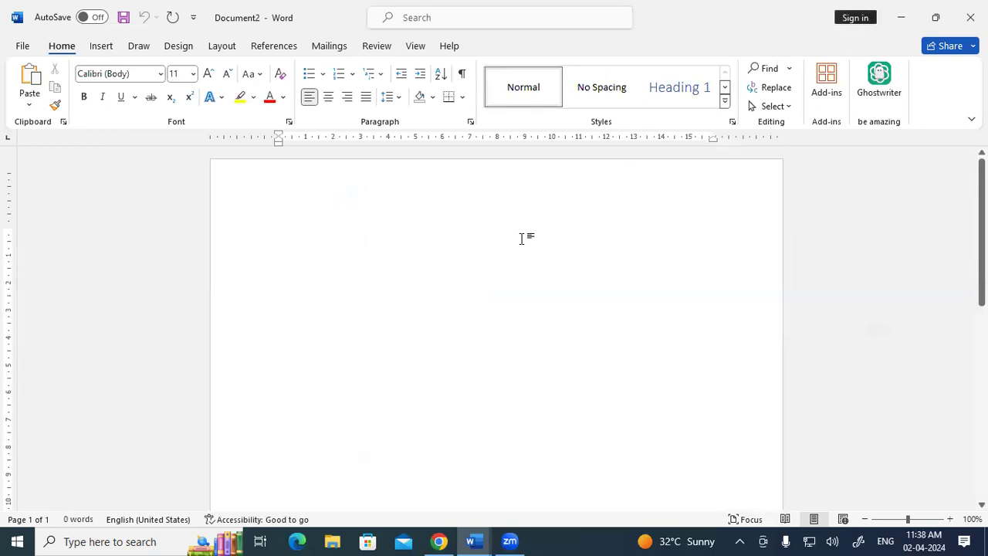
pyautogui.write('=ra')
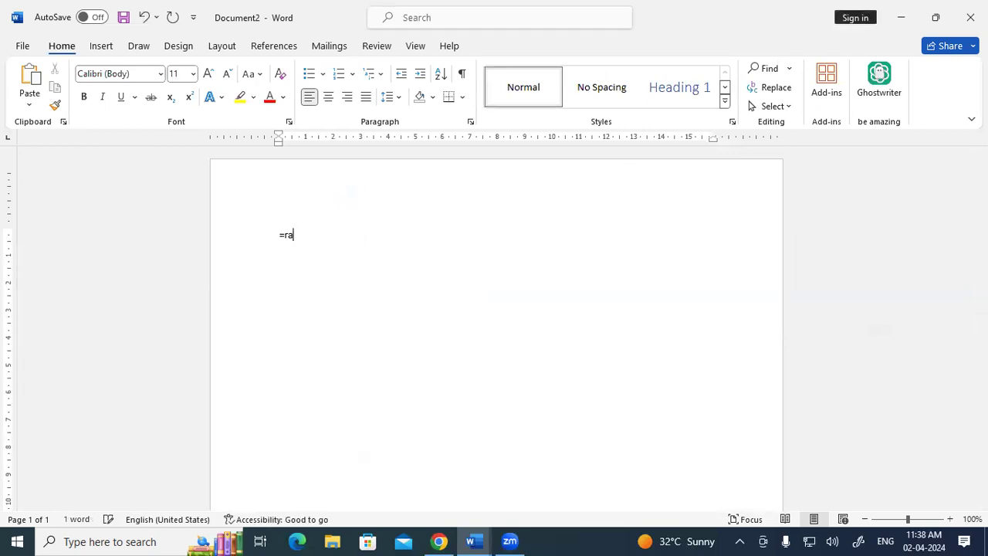
pyautogui.write('nd()')
pyautogui.press('Return')
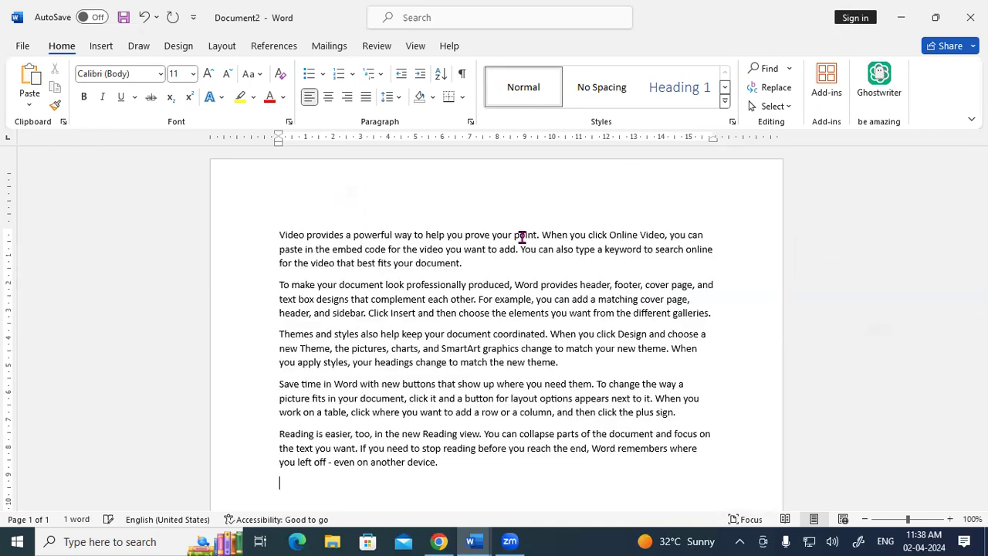
# Step: Copy all the sample paragraphs and increase their font size to 14
pyautogui.hotkey('ctrl', 'a')
pyautogui.hotkey('ctrl', 'c')
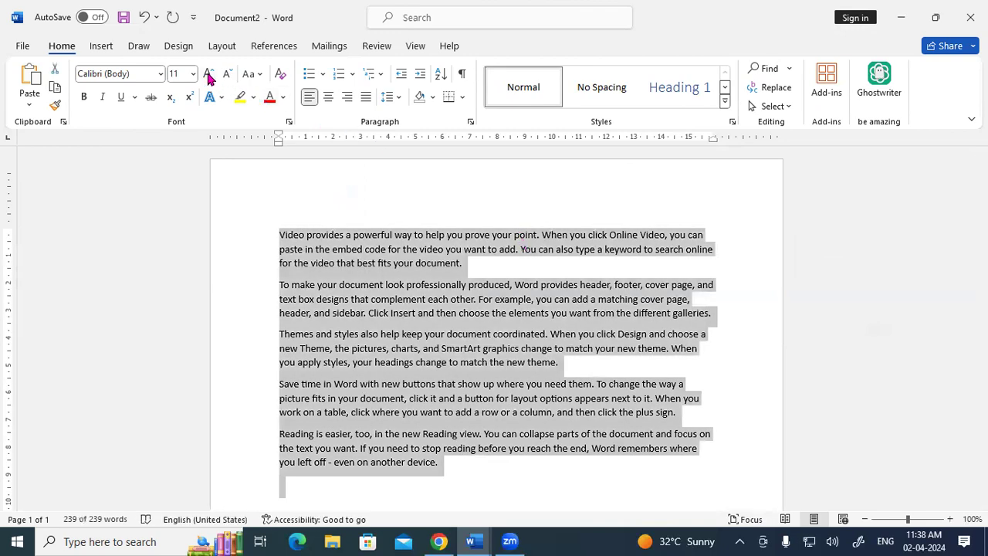
pyautogui.click(208, 75)
pyautogui.click(209, 75)
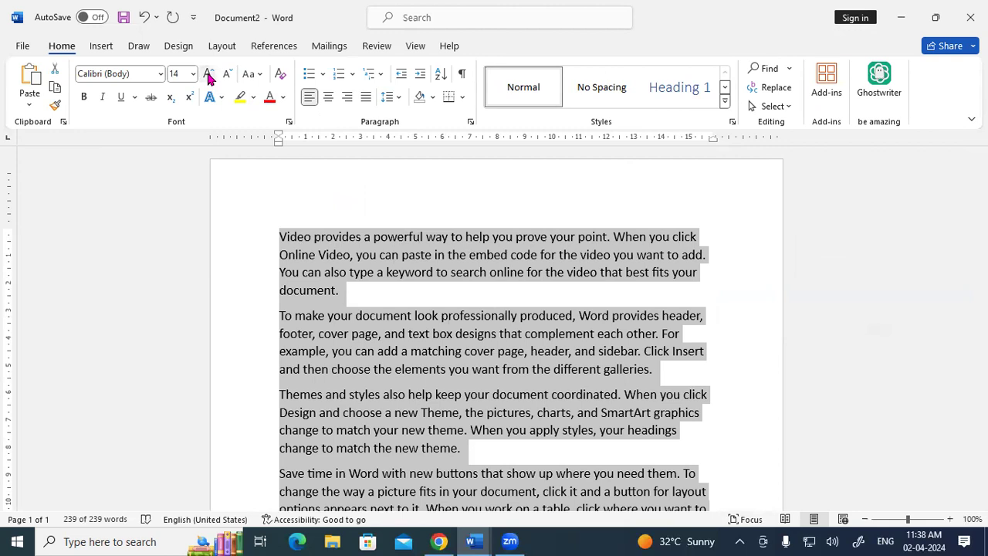
# Step: Paste the copied paragraphs twice at the end of the document
pyautogui.scroll(-4, 494, 331)
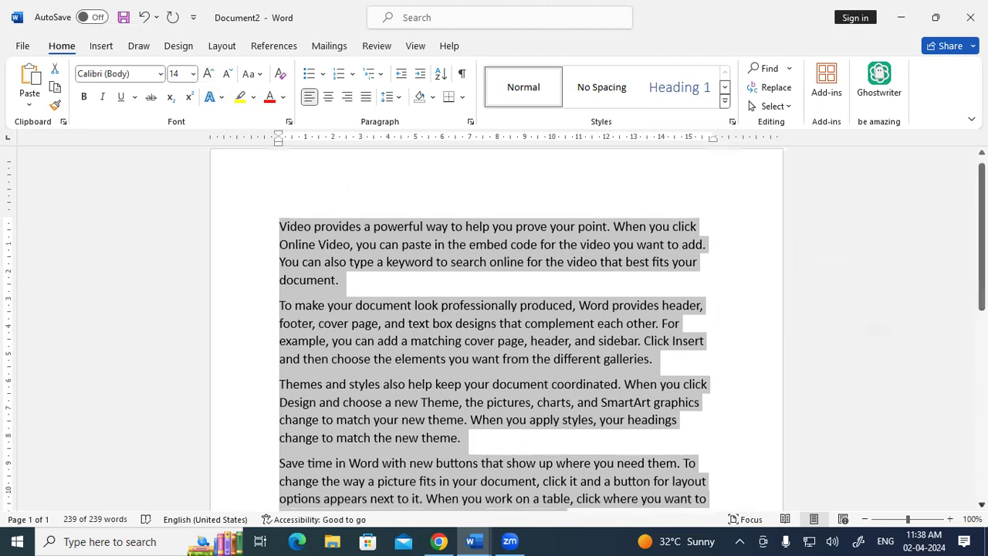
pyautogui.scroll(-2, 507, 441)
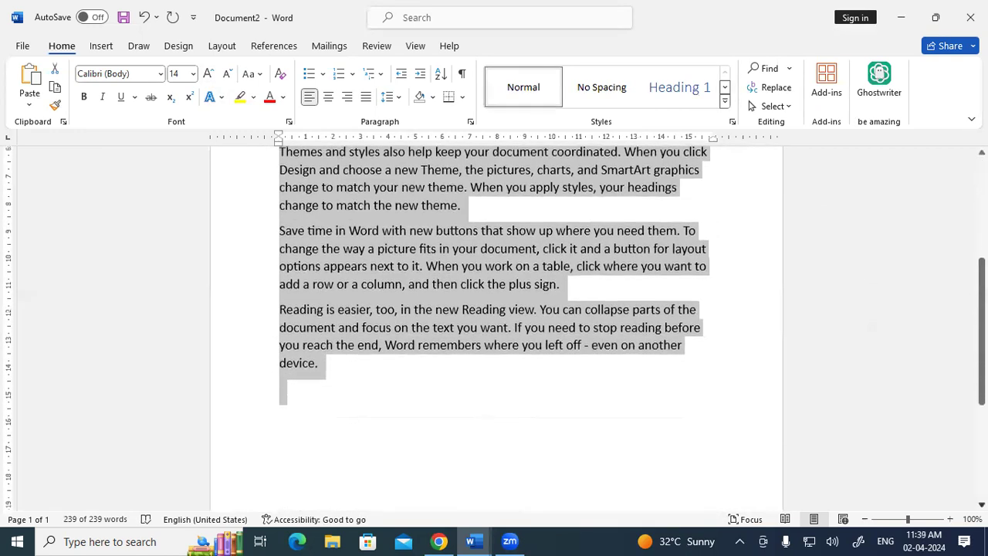
pyautogui.click(290, 386)
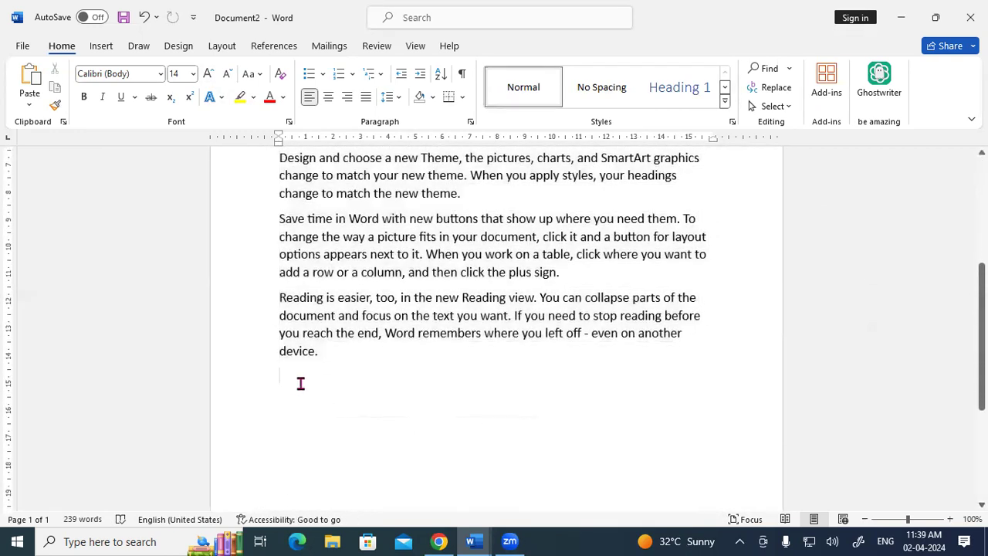
pyautogui.hotkey('ctrl', 'v')
pyautogui.hotkey('ctrl', 'v')
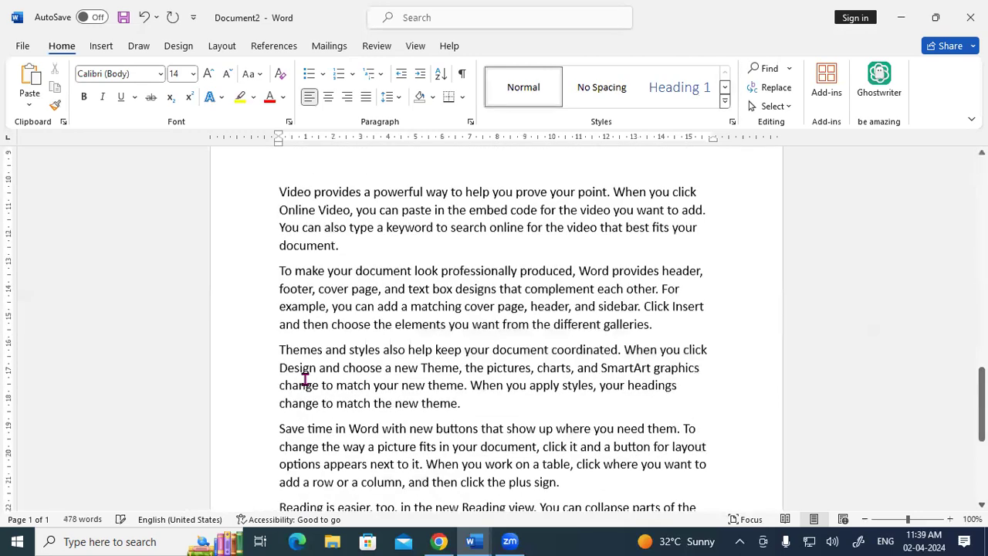
# Step: Draw a rectangle about 4.95 cm wide and 3.86 cm high over the second and third paragraphs and move it to the middle of the text
pyautogui.moveTo(981, 449); pyautogui.dragTo(981, 212)
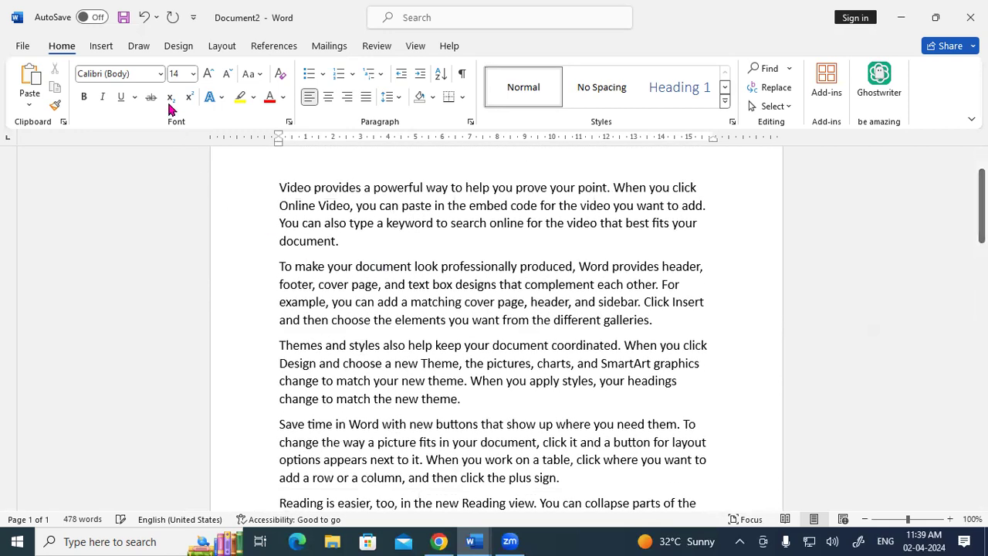
pyautogui.click(102, 47)
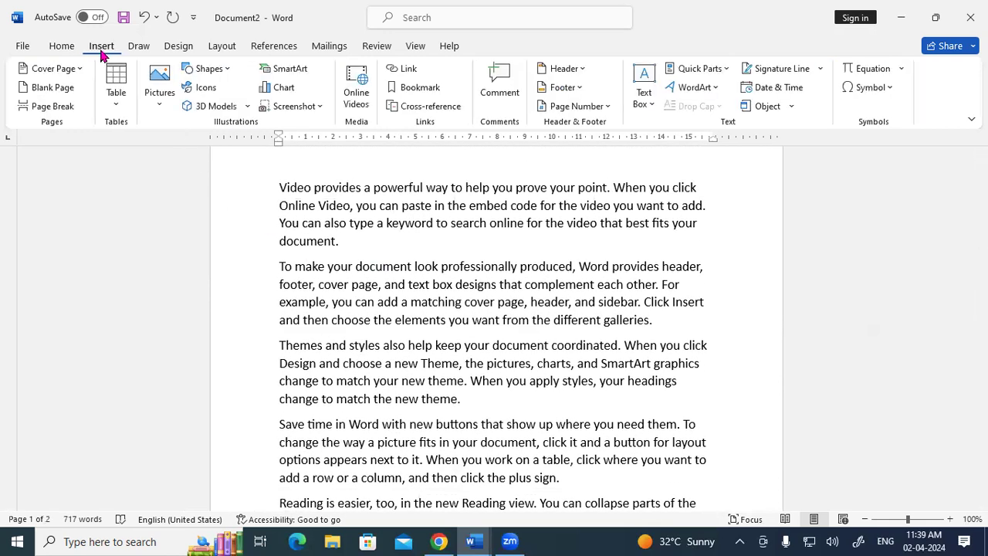
pyautogui.click(199, 69)
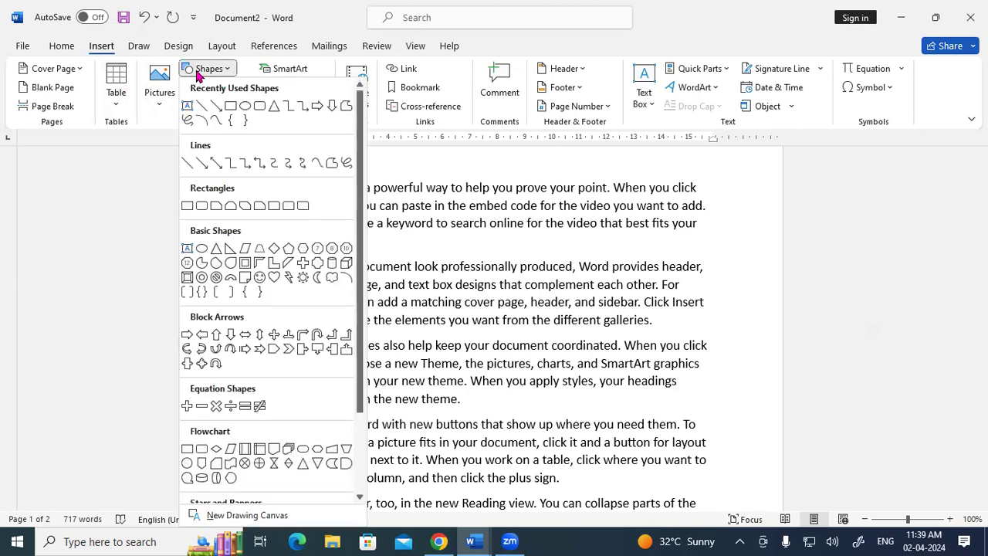
pyautogui.click(230, 109)
pyautogui.moveTo(353, 253); pyautogui.dragTo(487, 358)
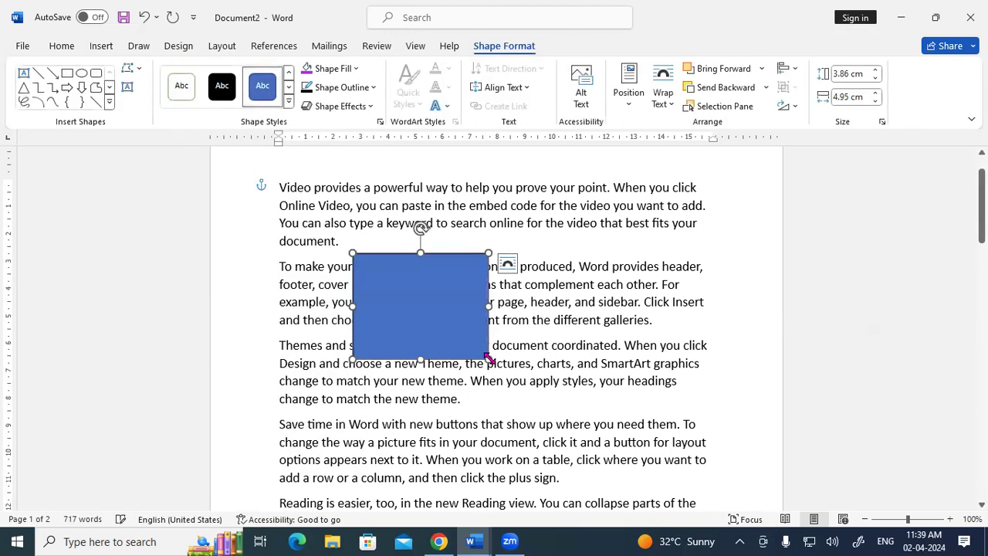
pyautogui.moveTo(414, 306); pyautogui.dragTo(497, 319)
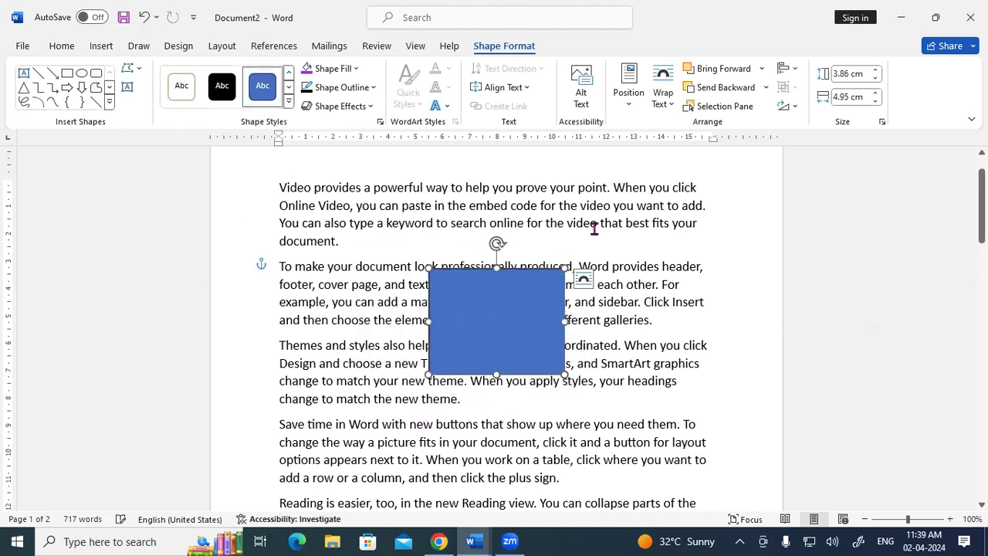
# Step: Position the rectangle in the middle left of the page with square text wrapping and review how the text flows around it
pyautogui.click(628, 100)
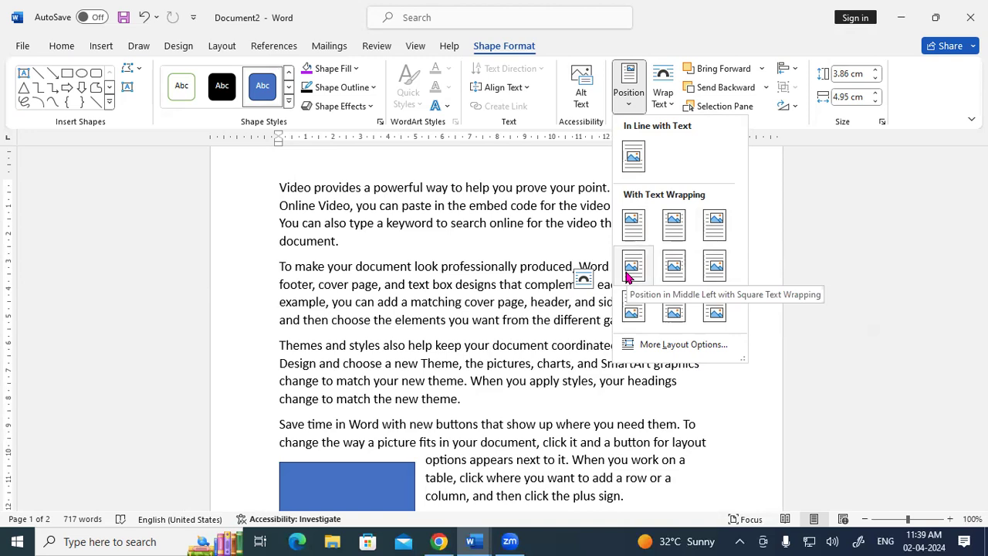
pyautogui.press('Escape')
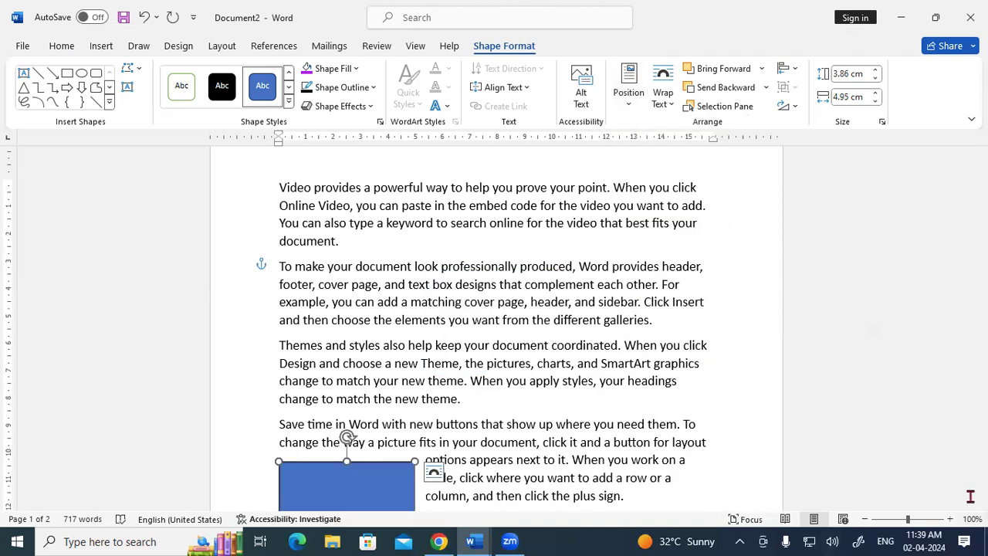
pyautogui.scroll(-3, 970, 496)
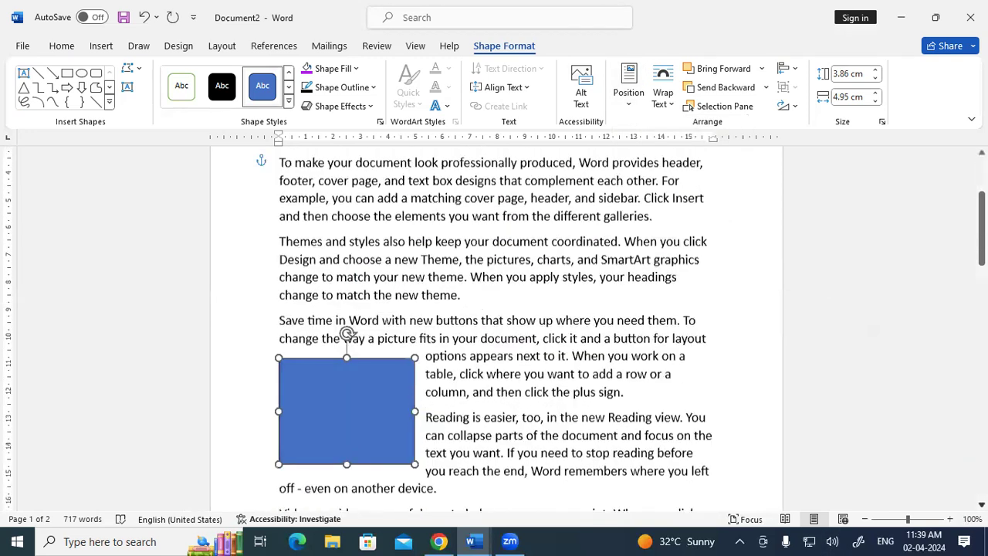
pyautogui.scroll(-5, 348, 334)
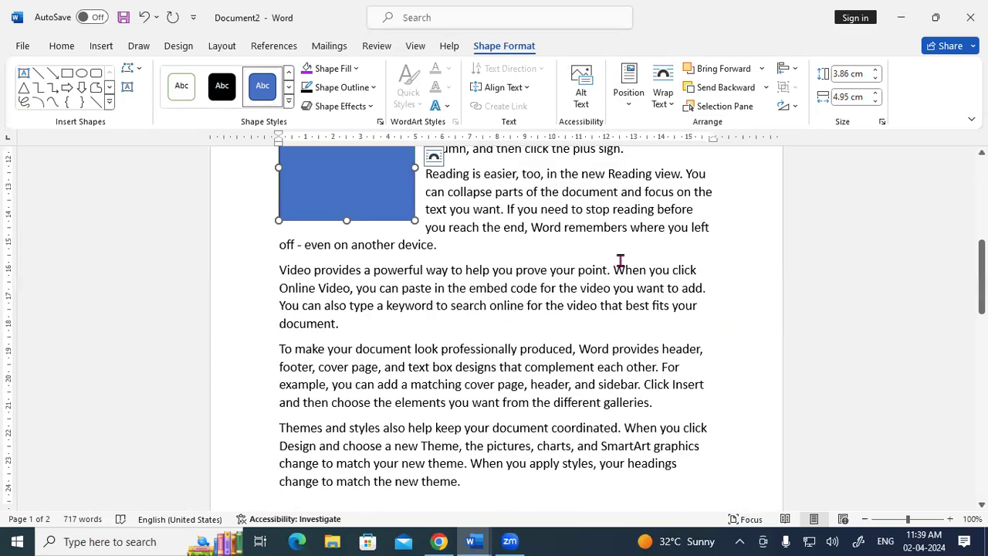
# Step: Open the position options for the rectangle again
pyautogui.click(625, 108)
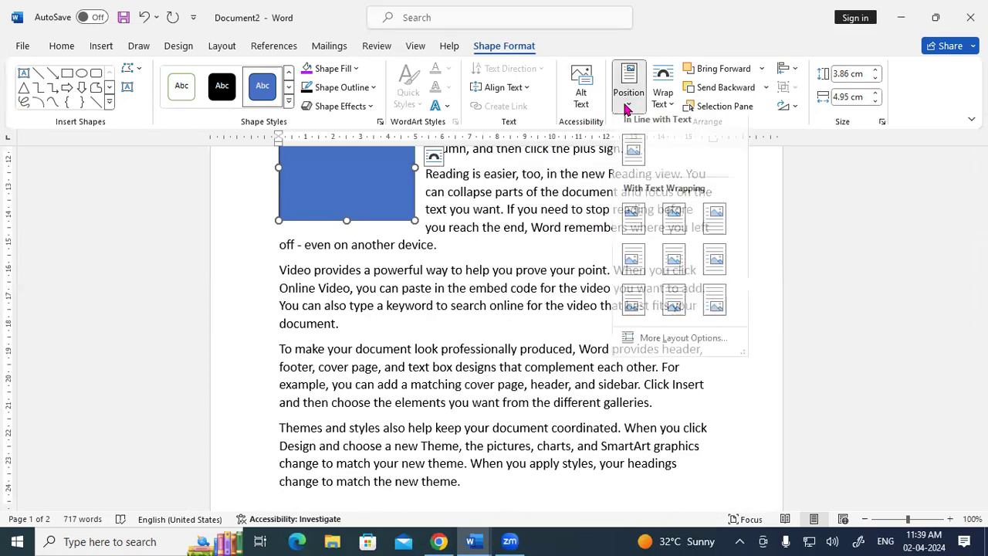